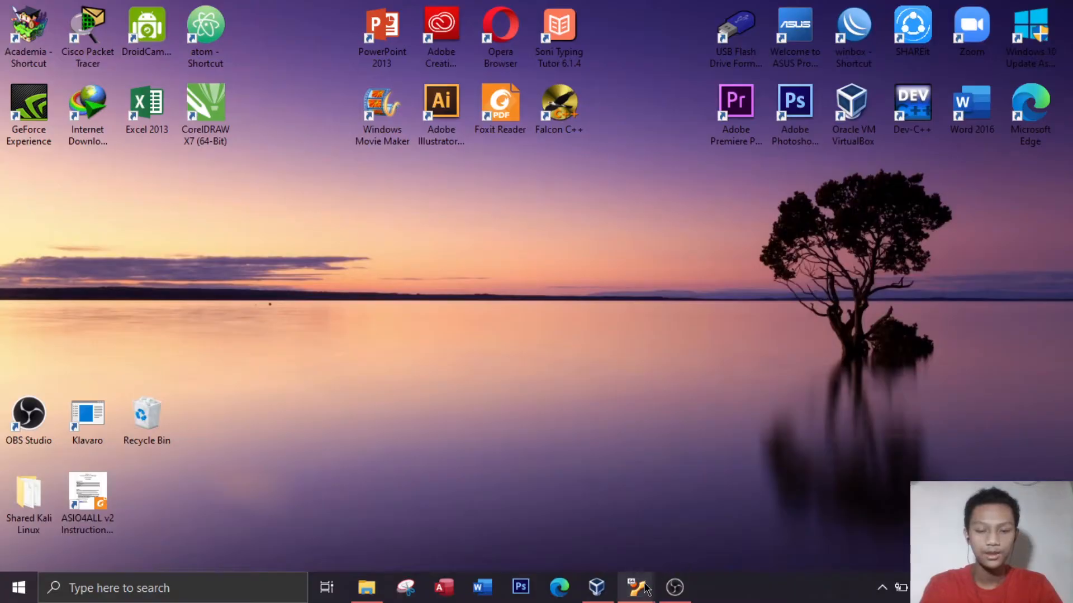
Bring up the Ubuntu 12 32 bit virtual machine window to show its desktop
mouse_move(636, 586)
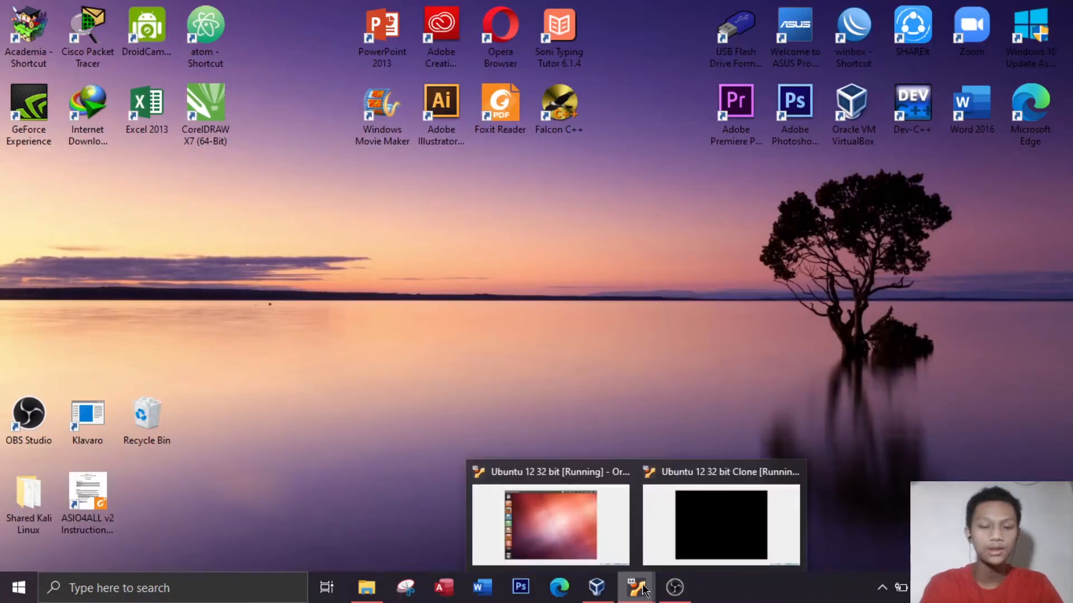
left_click(577, 531)
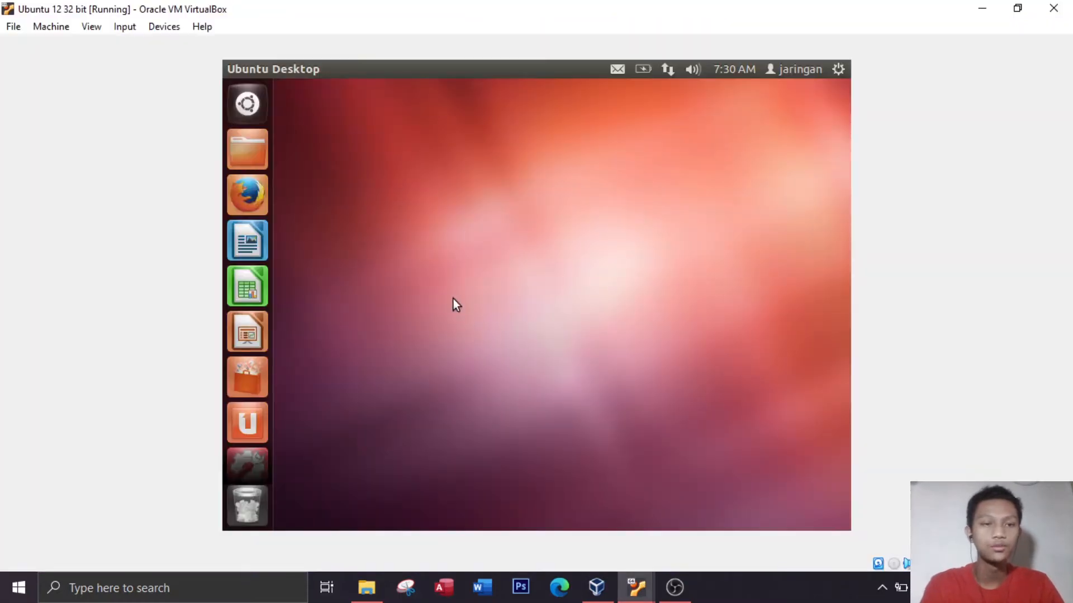
mouse_move(300, 61)
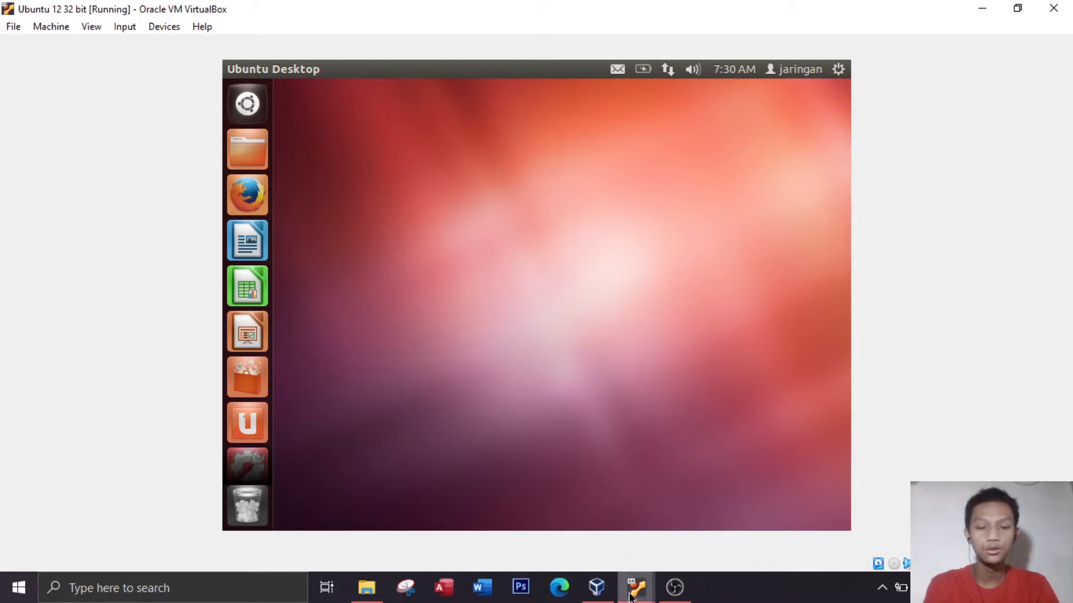
Switch to the Ubuntu 12 32 bit Clone virtual machine and unlock its session with the account password
mouse_move(636, 587)
left_click(688, 543)
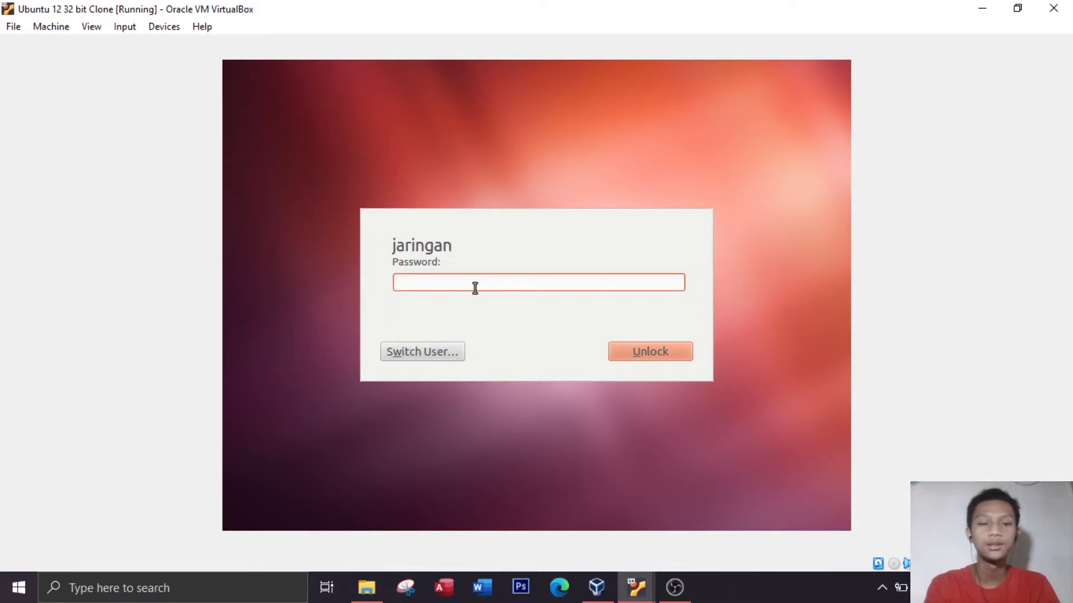
type("123")
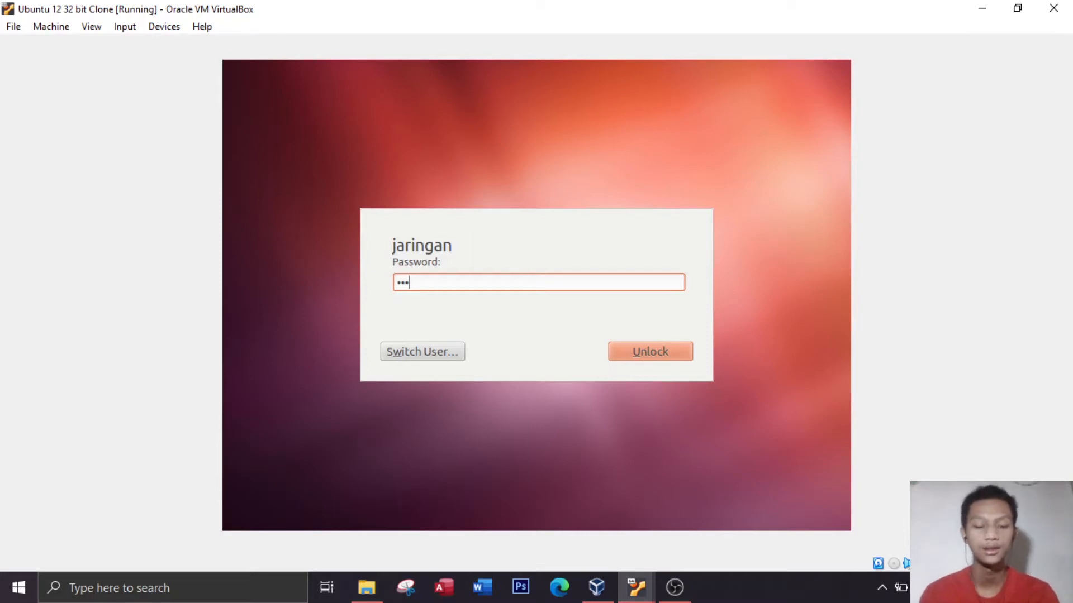
type("456")
key("Return")
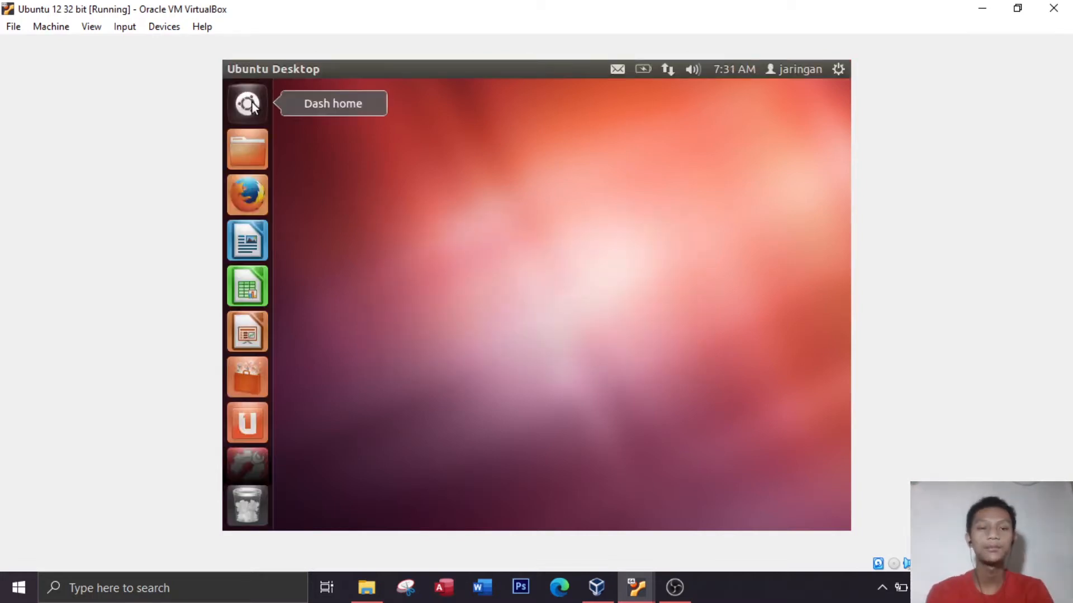
left_click(250, 104)
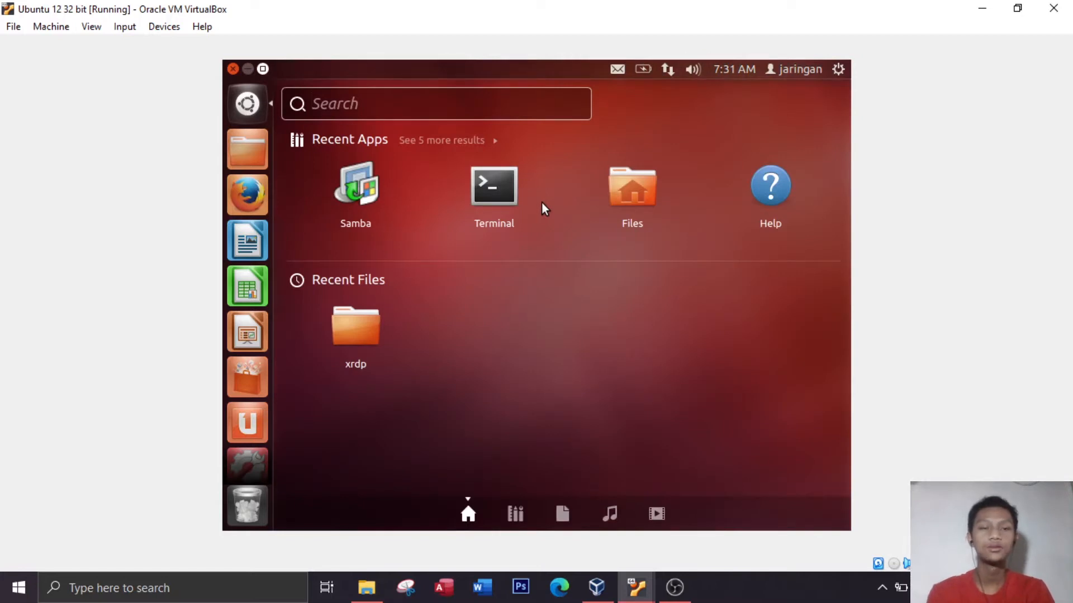
left_click(510, 197)
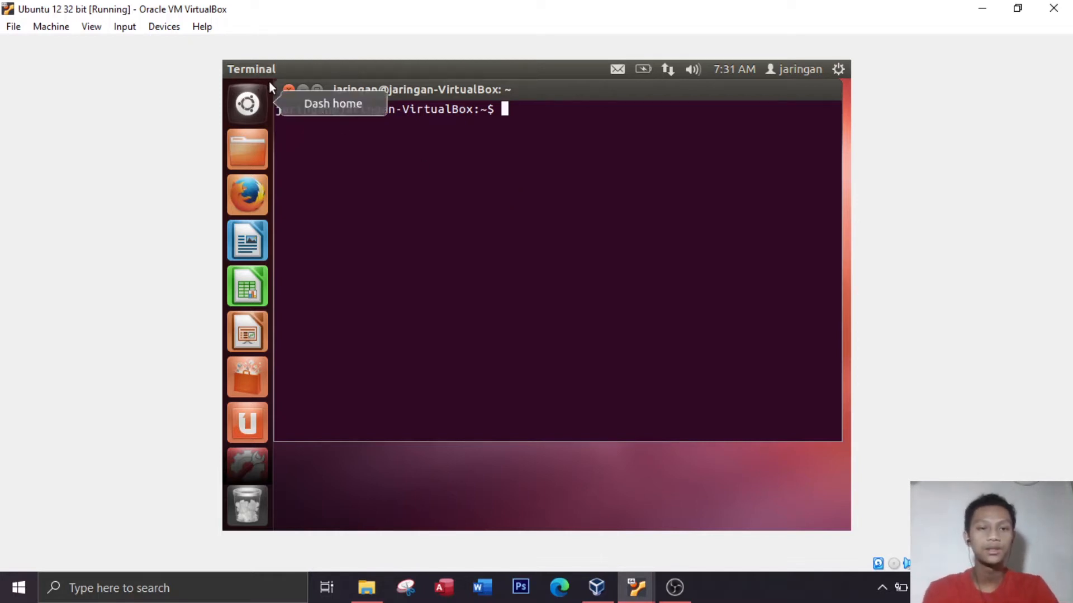
left_click(289, 90)
Open a terminal in the clone and switch to the root user with sudo su, entering the account password
left_click(247, 103)
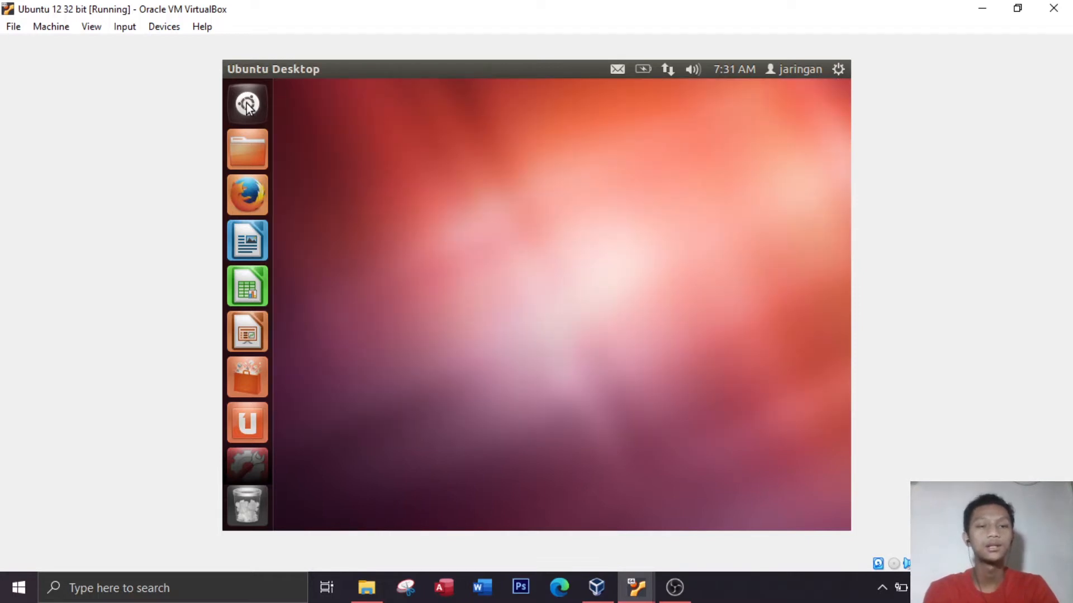
left_click(364, 185)
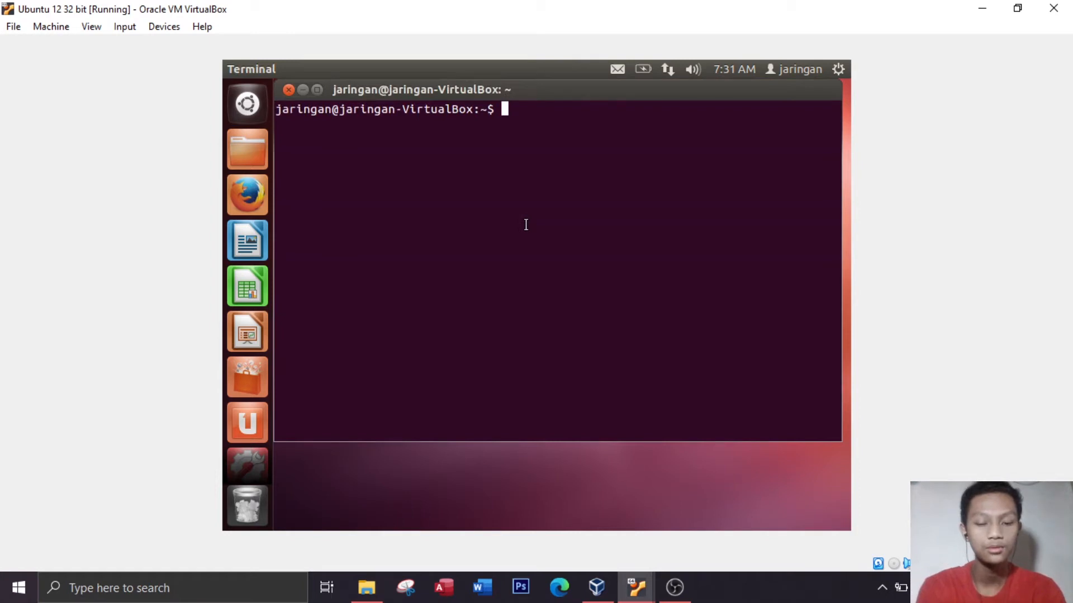
type("sudo")
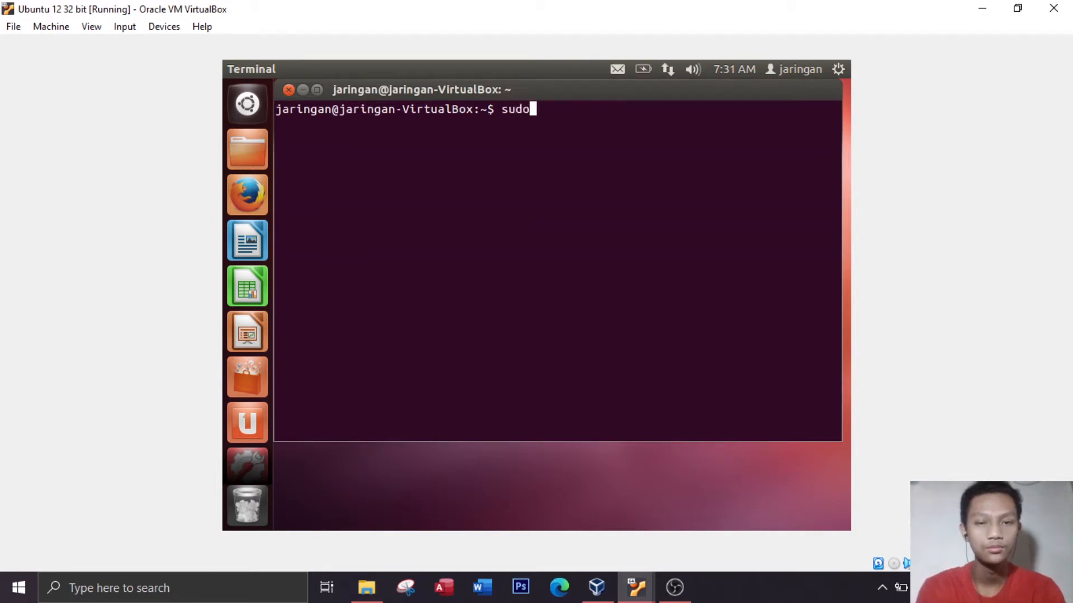
type(" su")
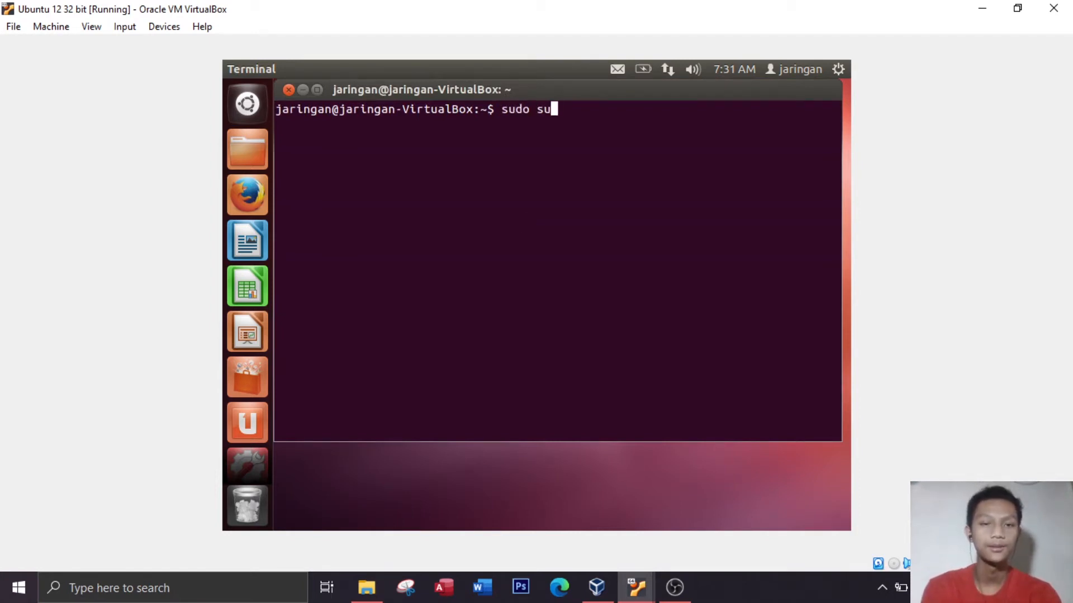
key("Return")
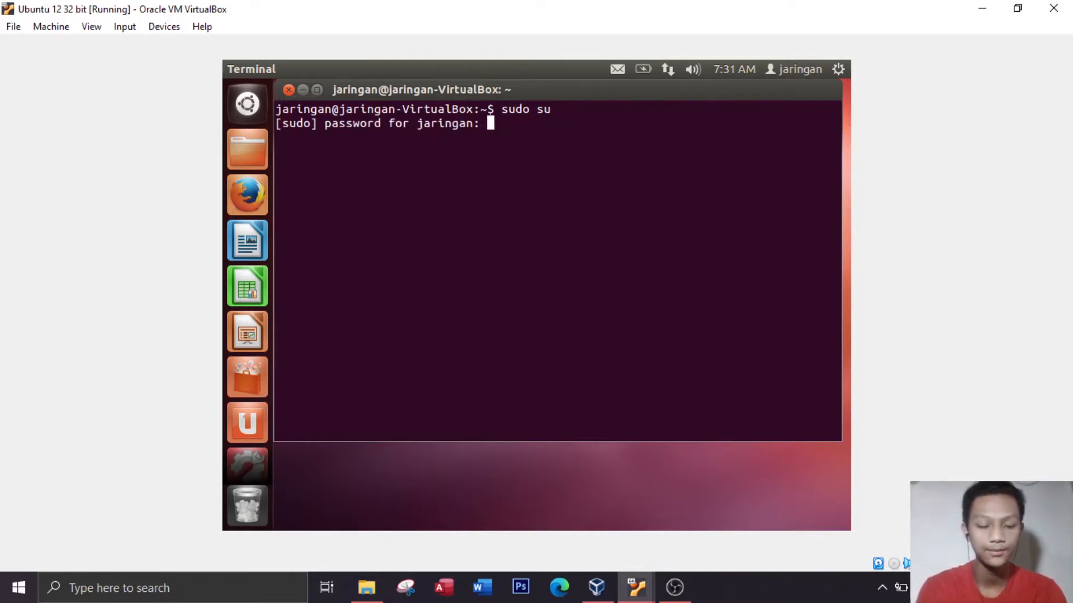
key("Return")
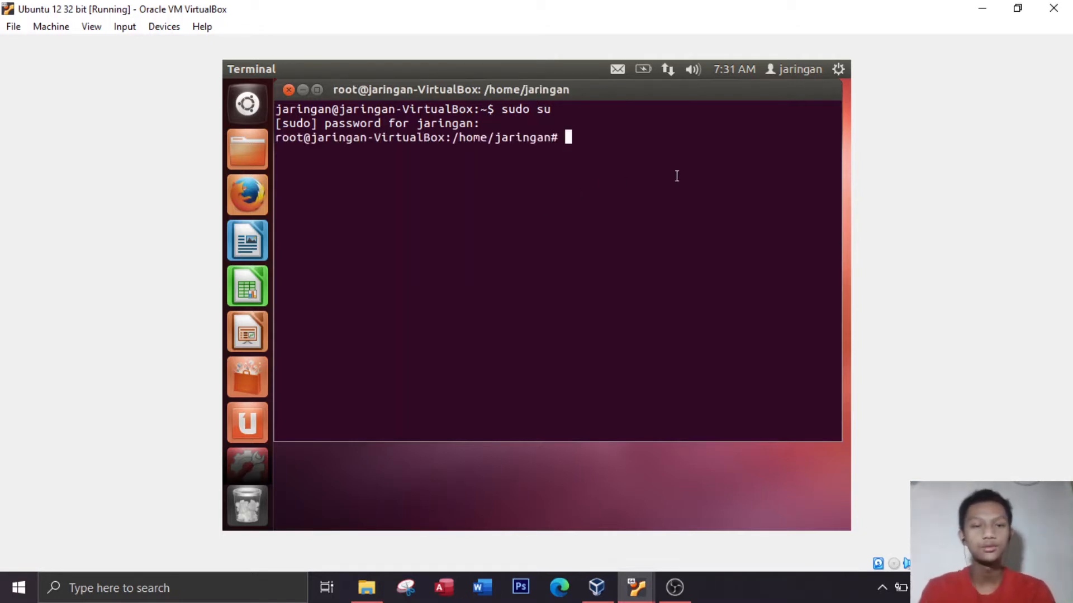
Check the root prompt and its current path, and list the home directory's contents with ls
double_click(277, 135)
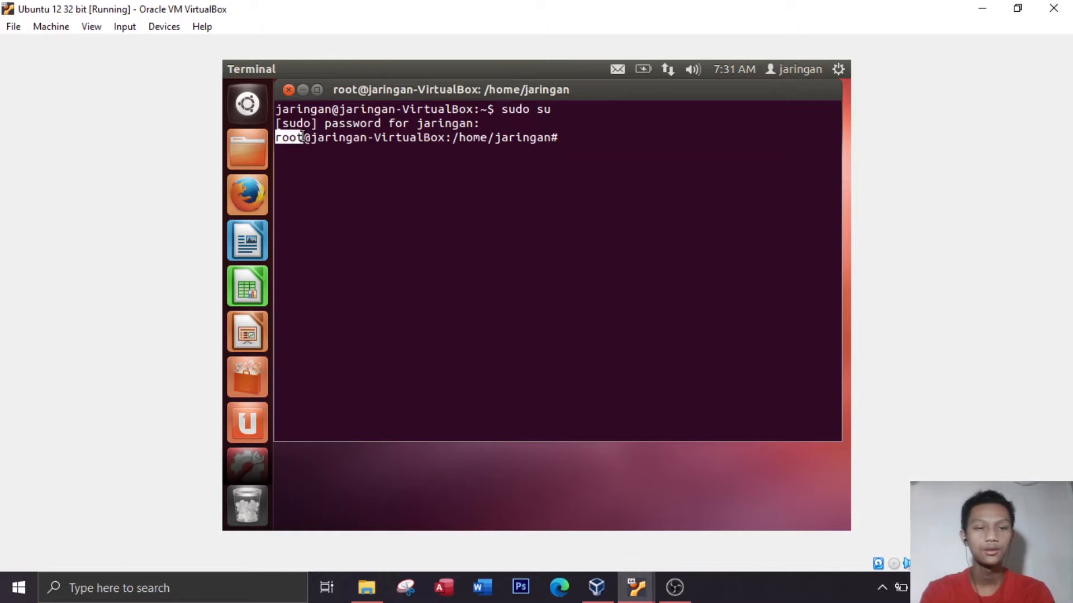
left_click(624, 139)
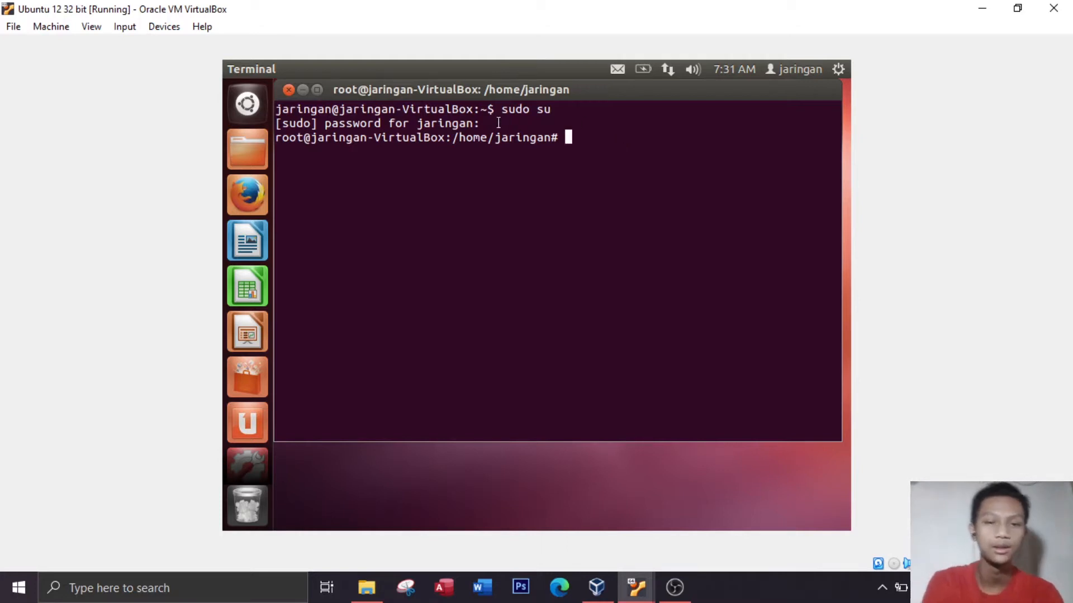
left_click_drag(458, 138, 546, 133)
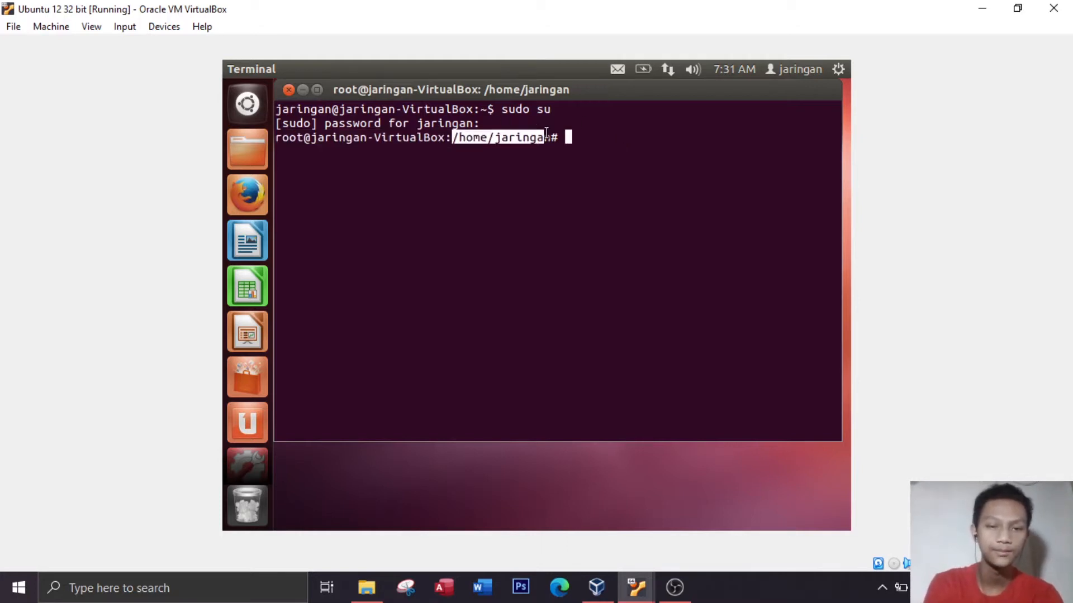
left_click(576, 142)
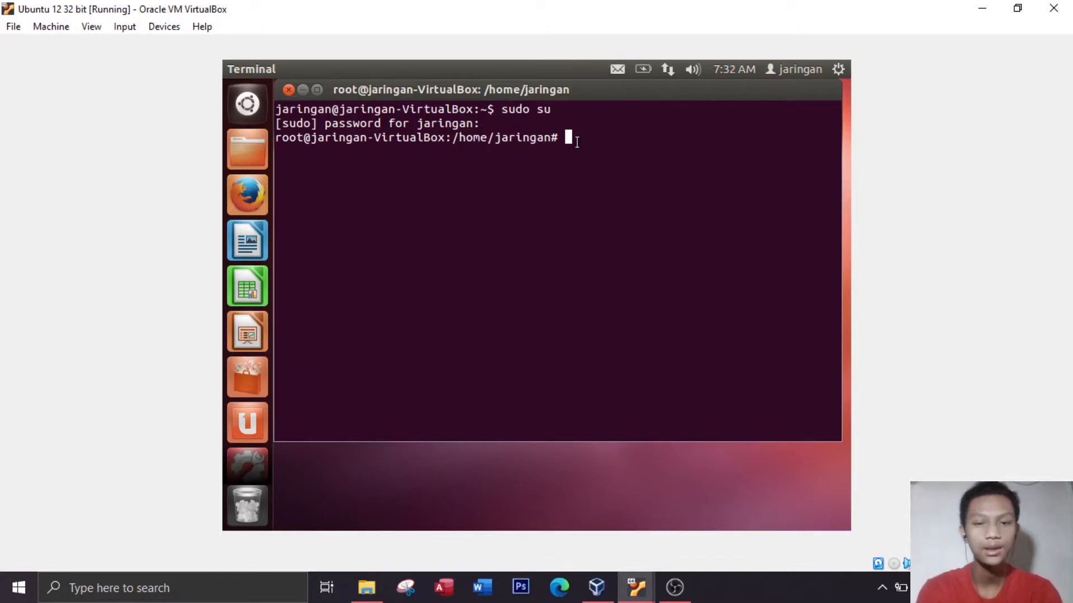
type("ls")
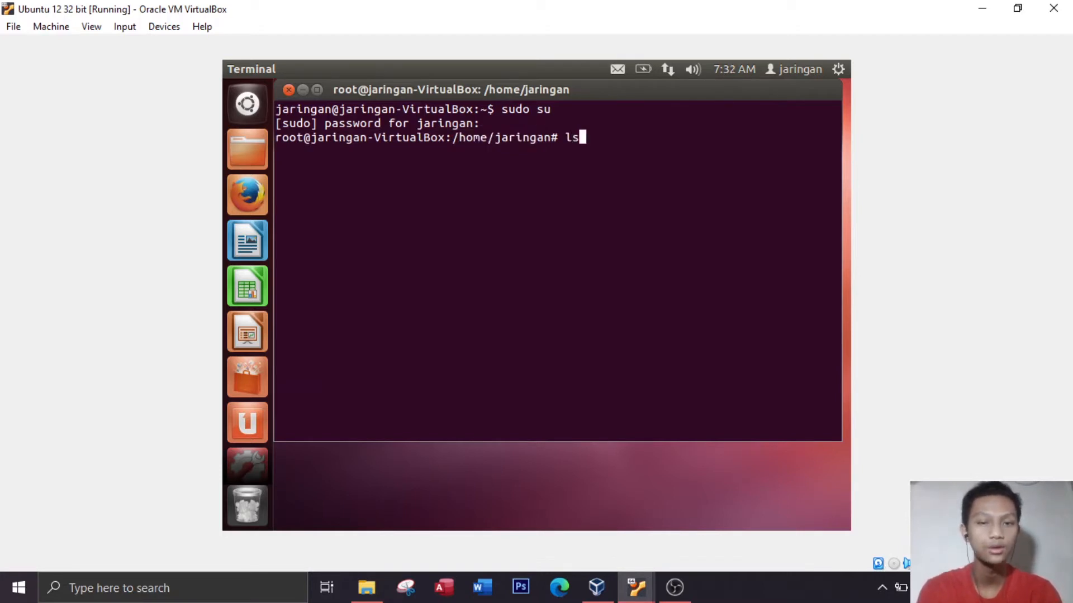
key("Return")
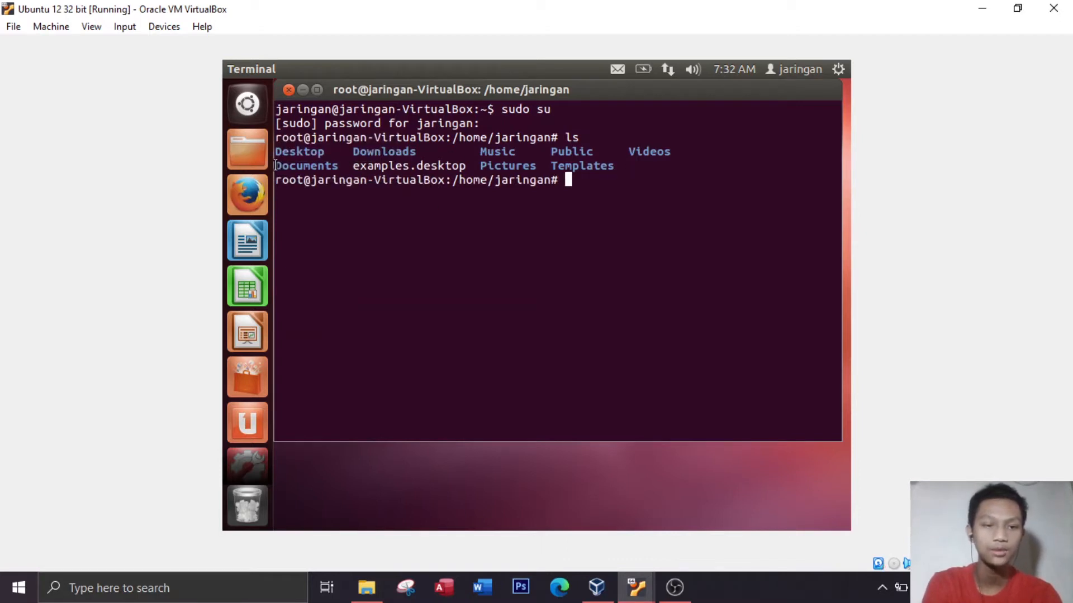
Change the terminal's working directory to the Documents folder with cd Documents/
left_click_drag(275, 166, 338, 166)
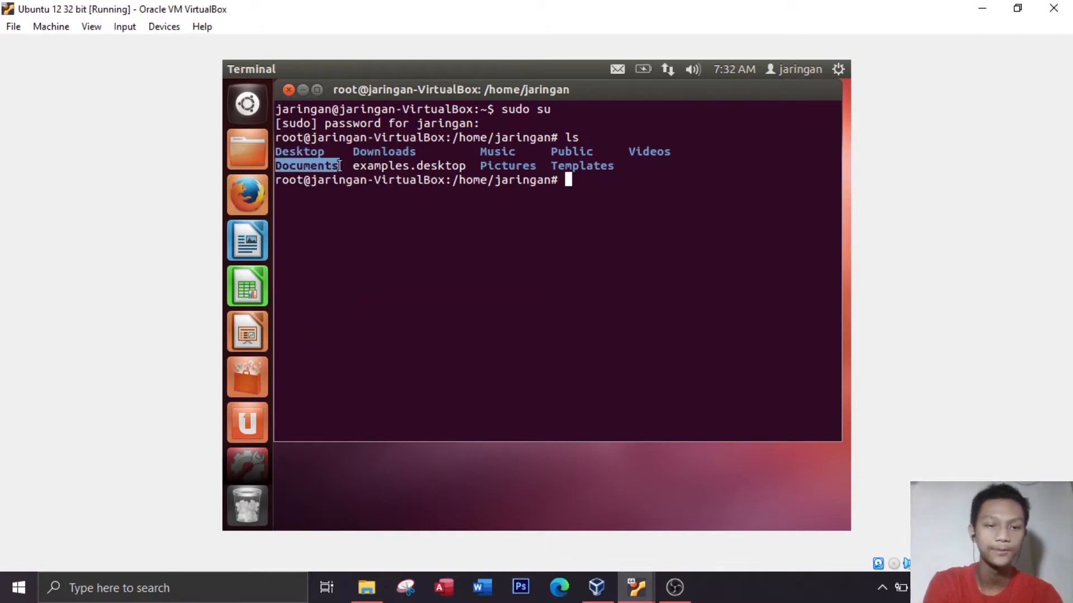
left_click(618, 179)
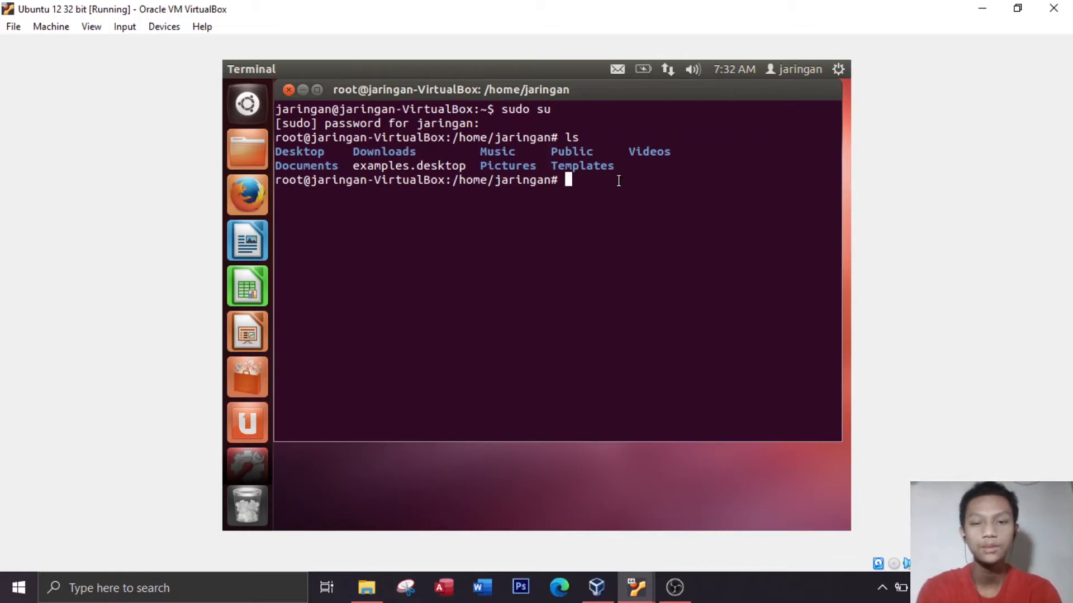
type("cd ")
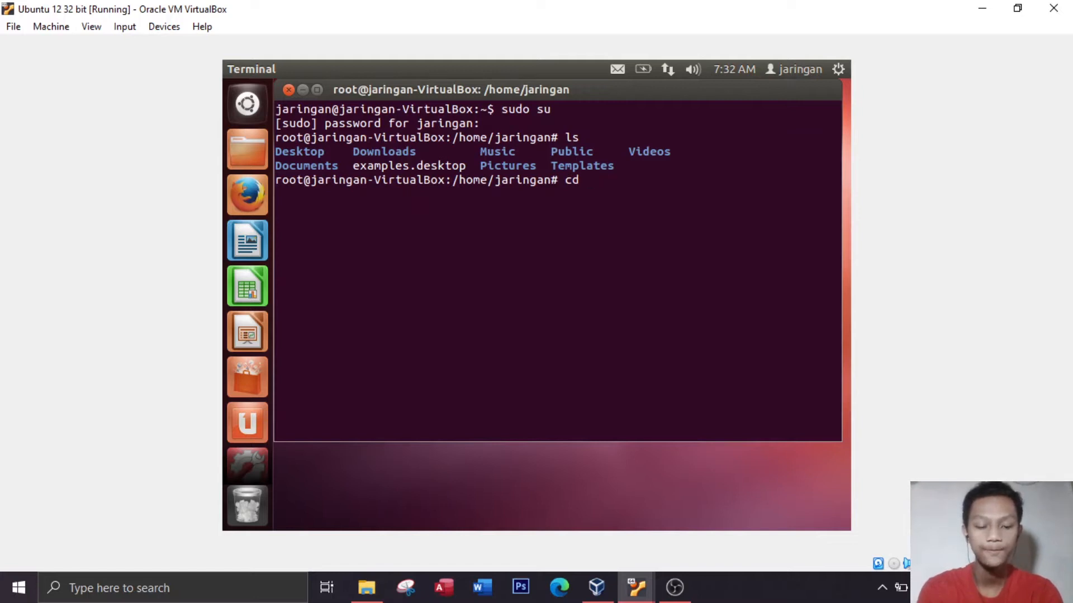
type("D")
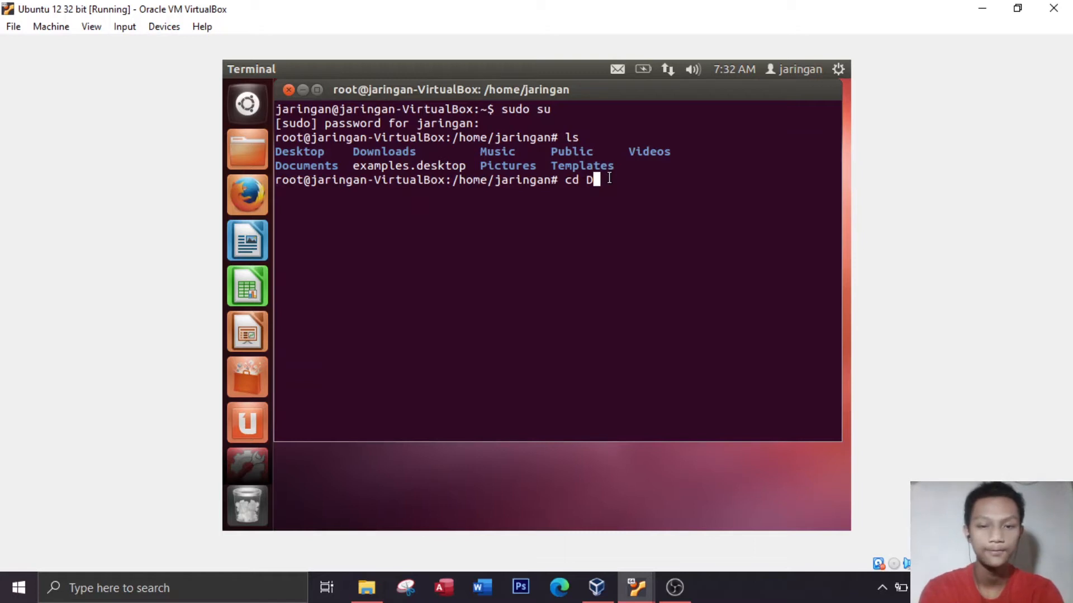
type("oc")
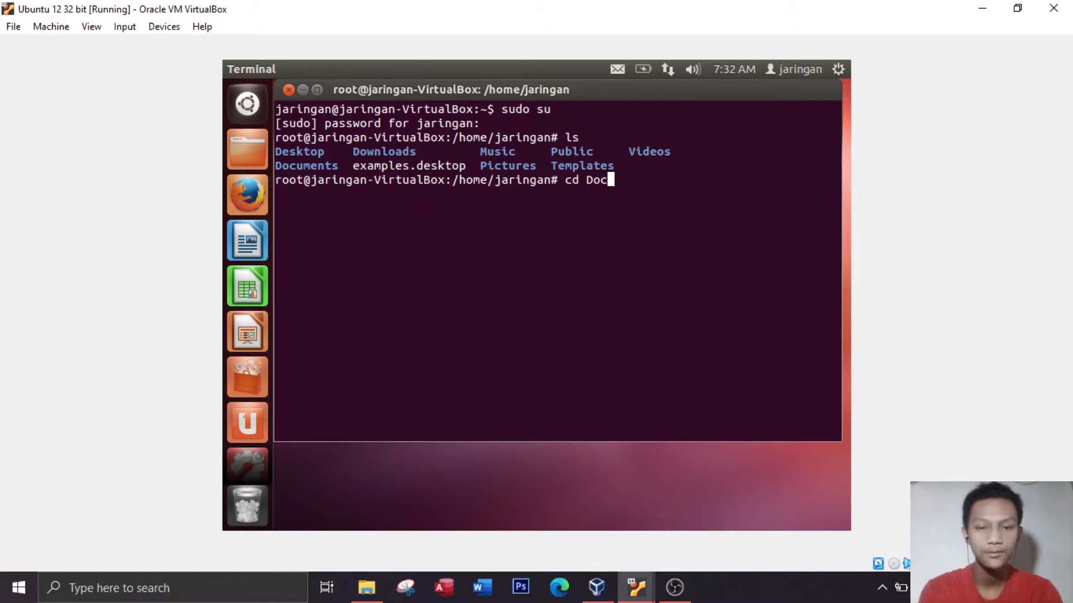
key("Tab")
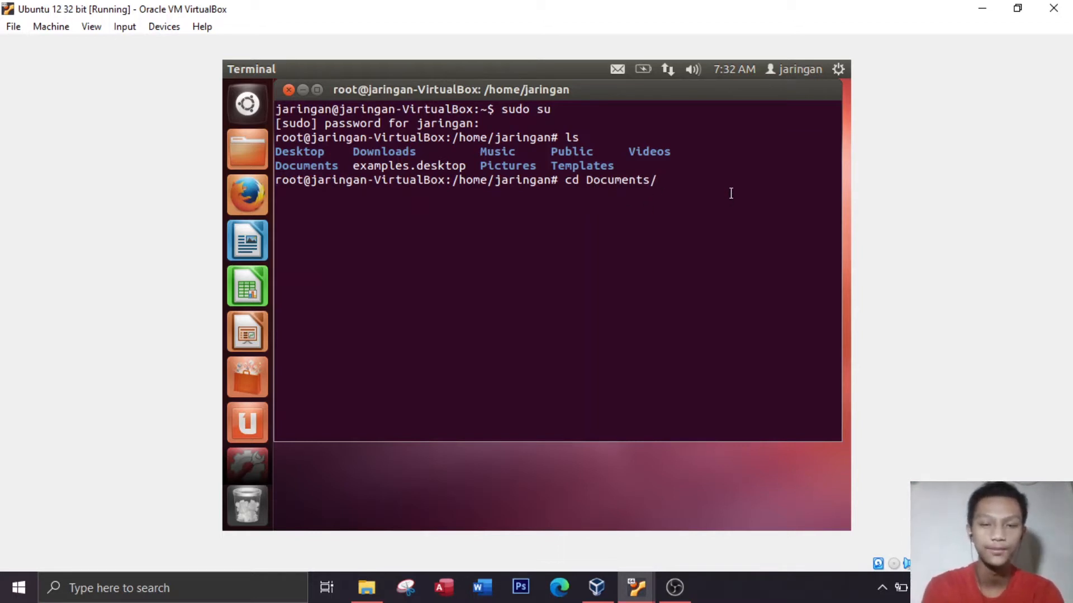
key("Return")
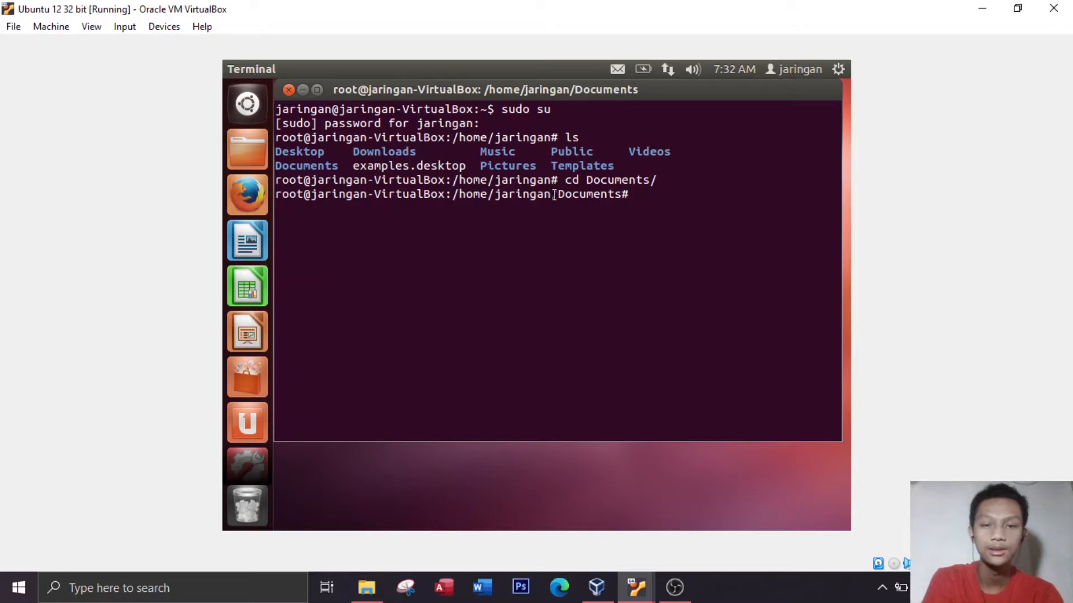
List the contents of the Documents folder with ls
left_click_drag(551, 194, 640, 194)
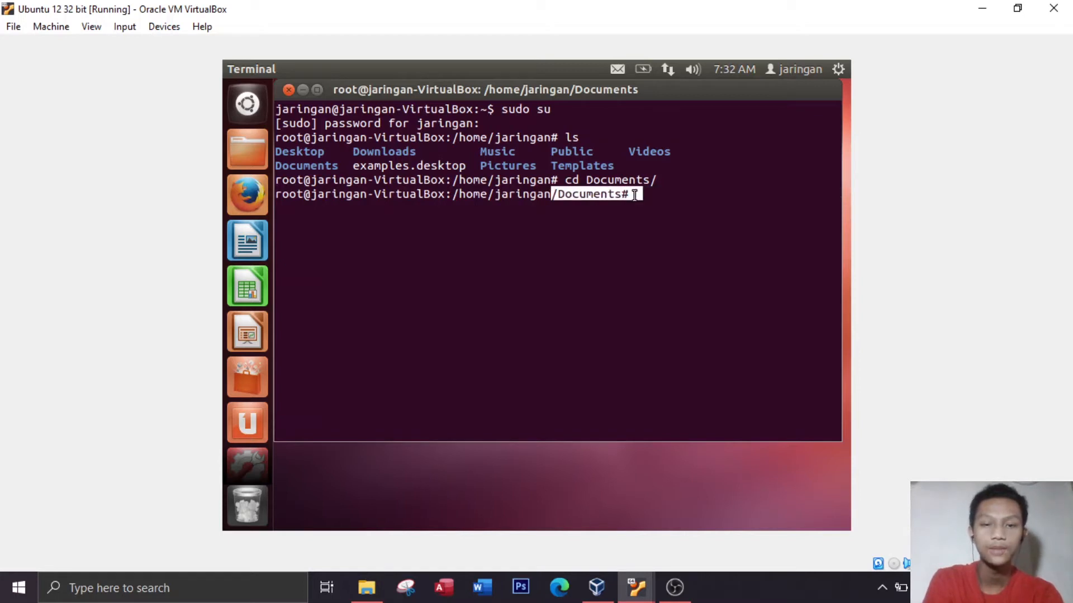
left_click(672, 197)
type("ls")
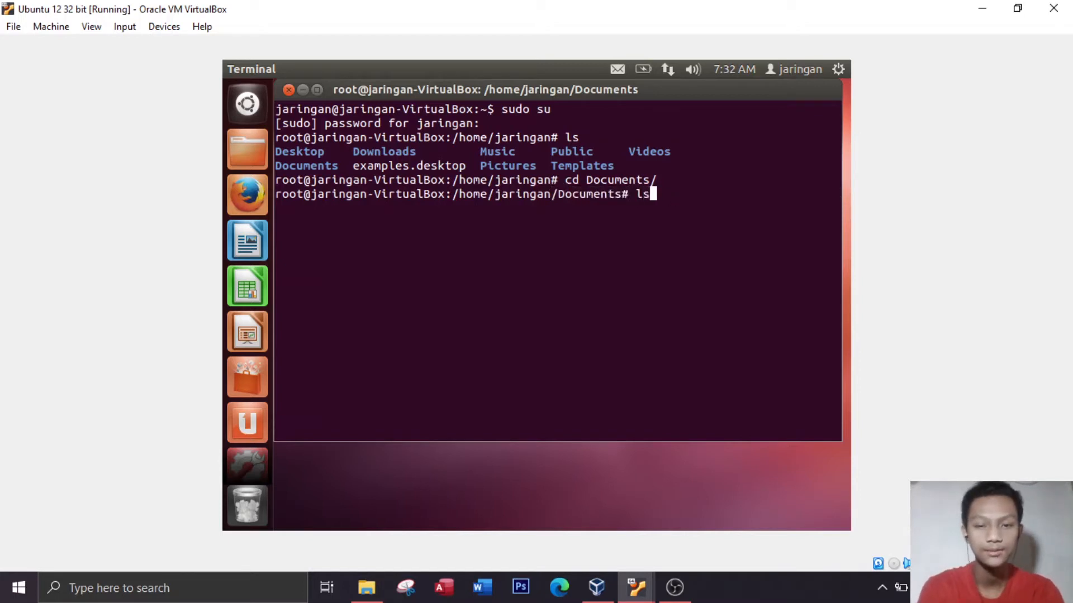
key("Return")
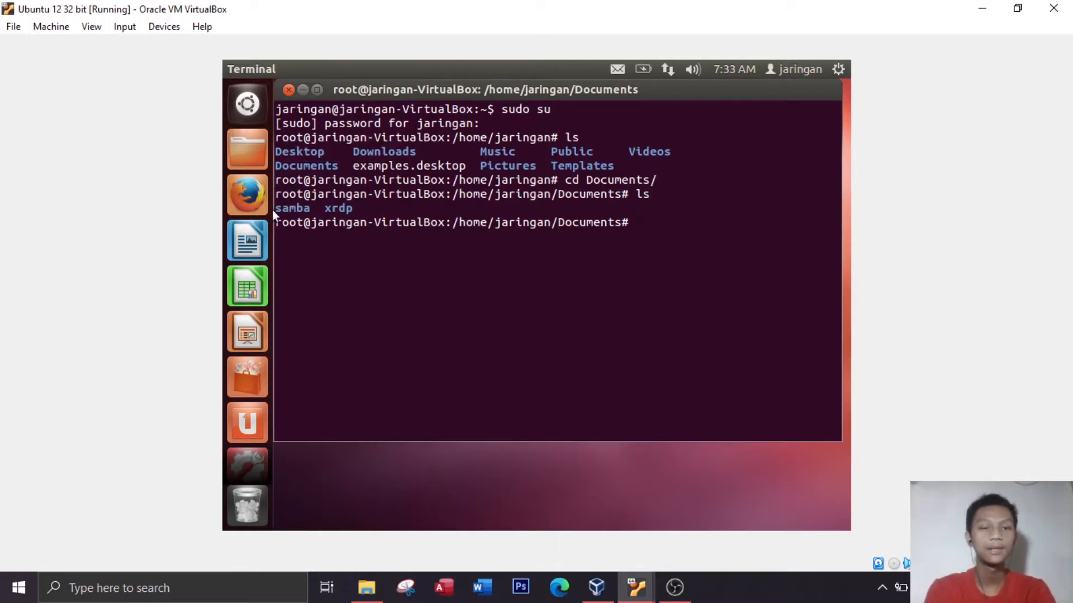
Change into the samba folder inside Documents with cd samba/ and check the new path in the prompt
left_click_drag(282, 209, 311, 209)
left_click(677, 225)
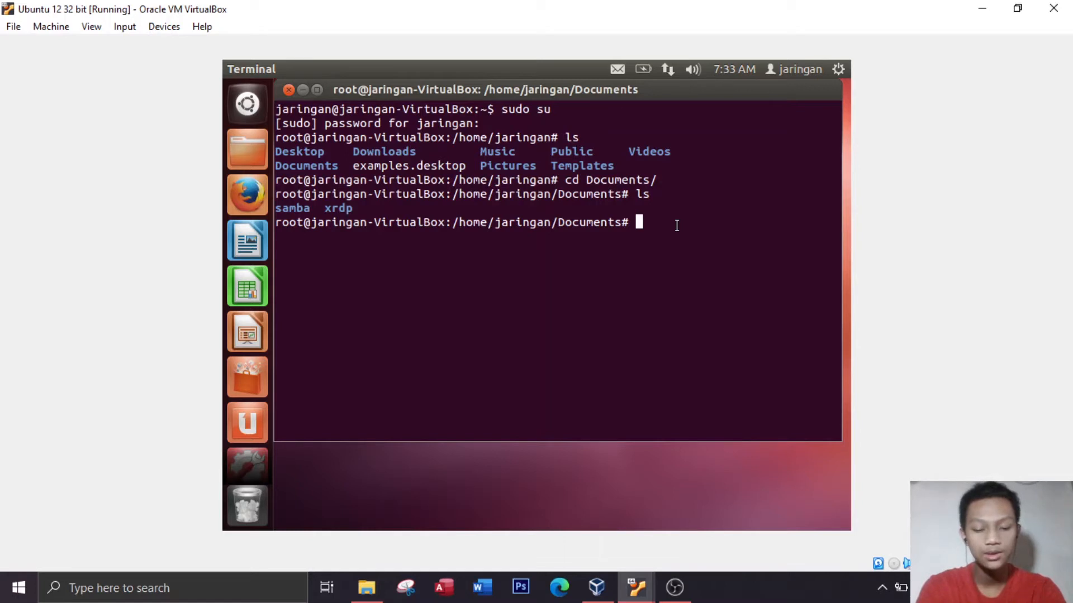
type("cd samba")
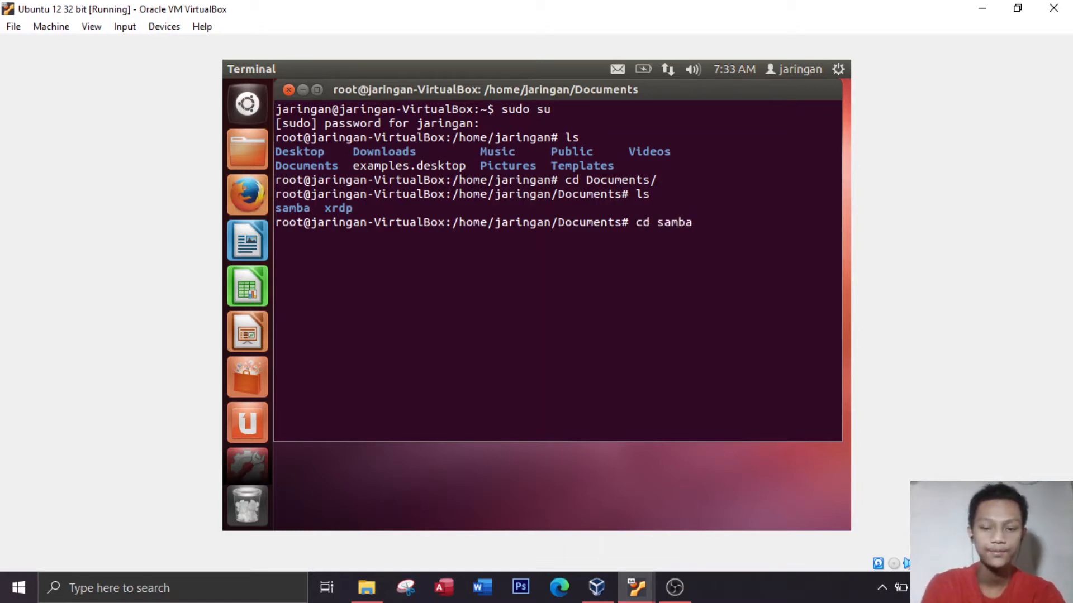
key("Tab")
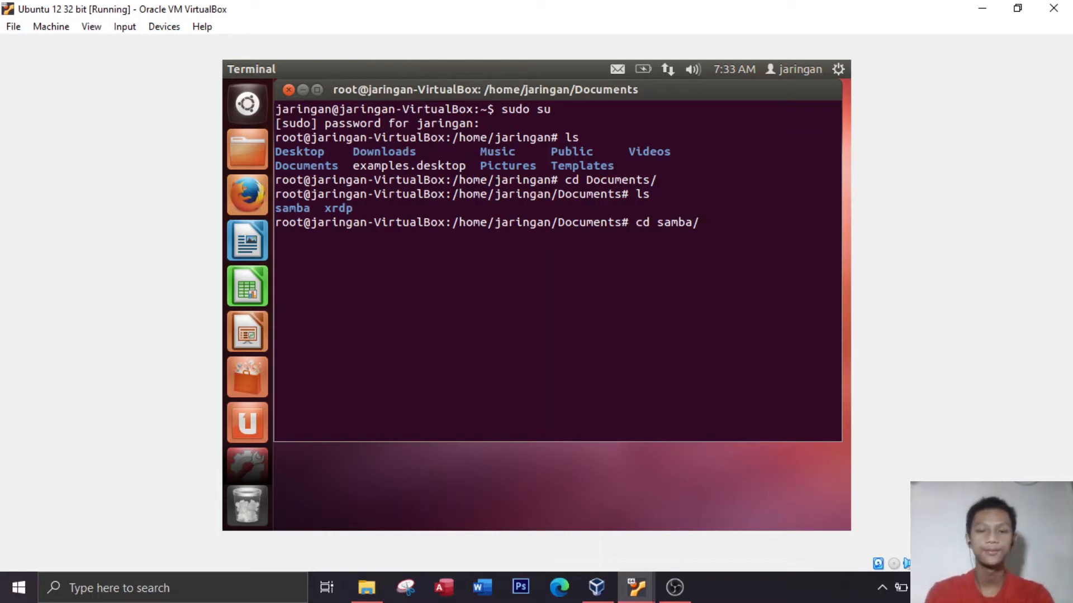
key("Return")
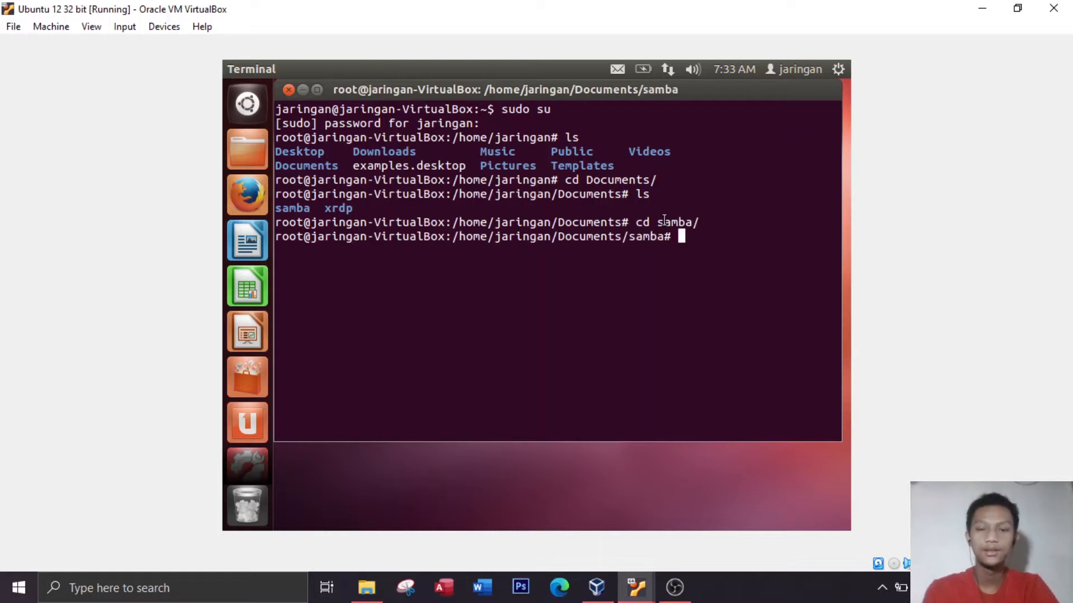
left_click_drag(628, 237, 676, 236)
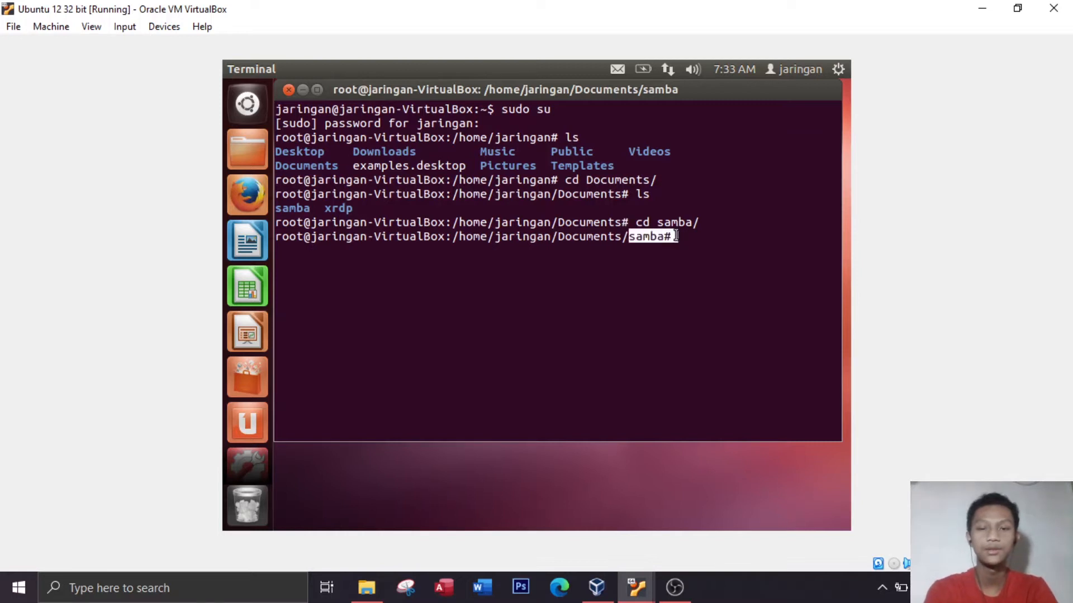
Install all the .deb packages in the samba folder by running dpkg -i *.deb
left_click(708, 240)
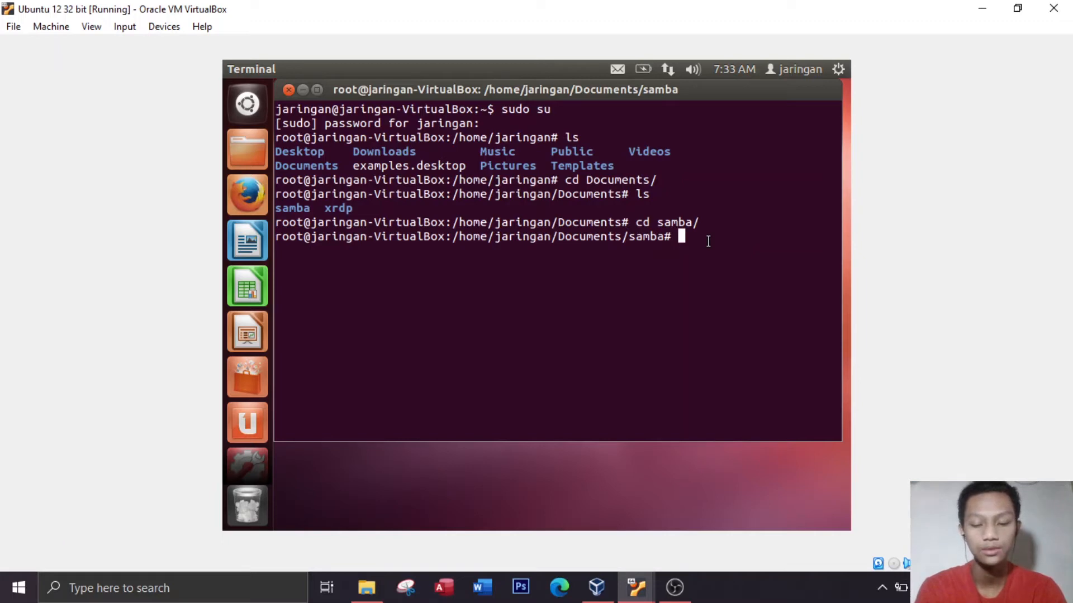
type("dp")
type("kg")
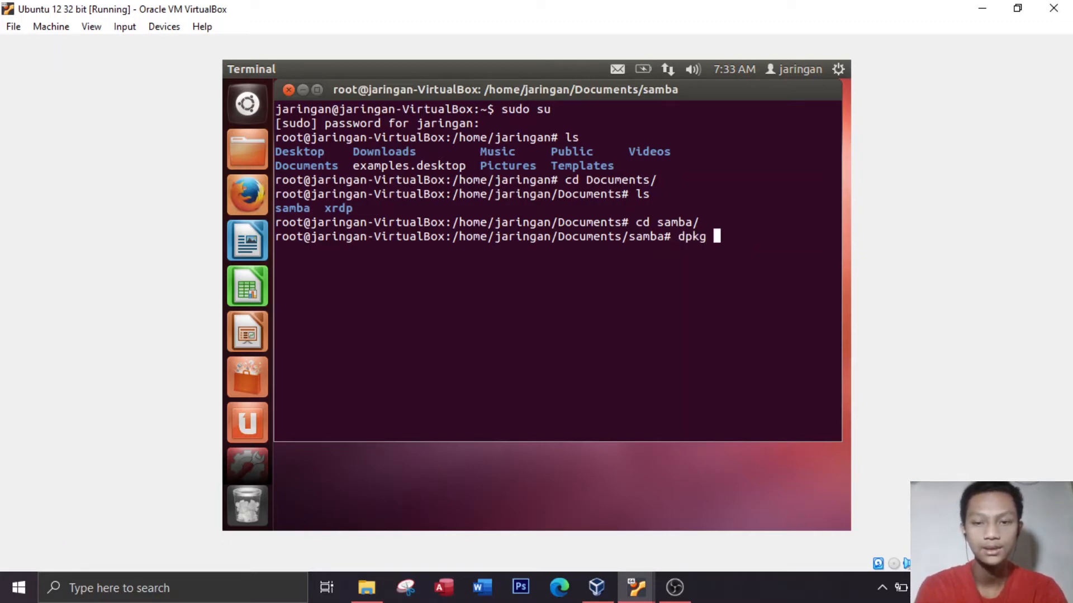
type(" -")
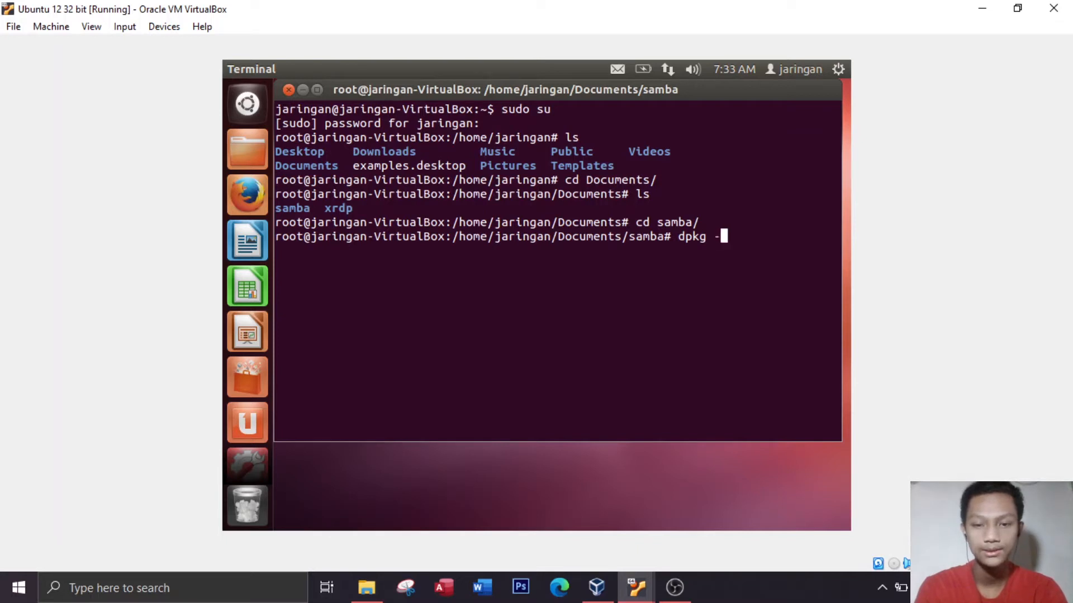
type("i")
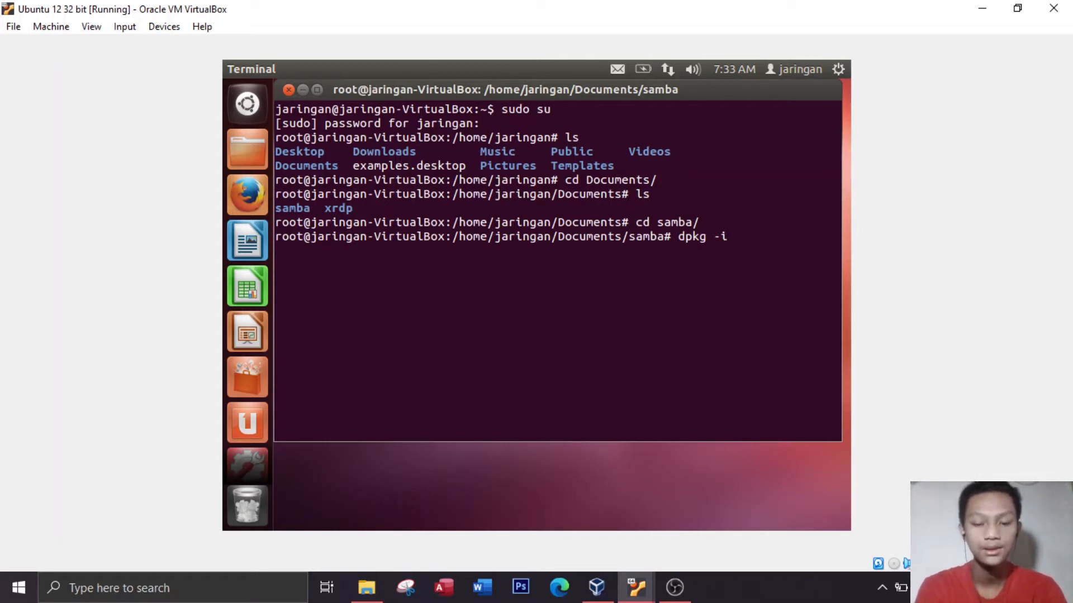
type(" *.")
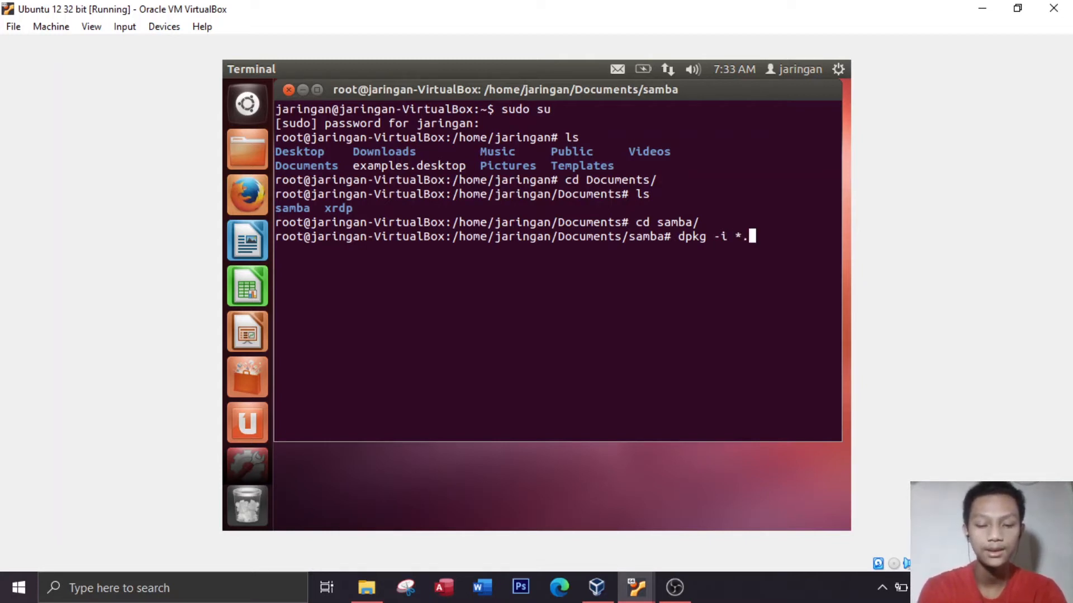
type("deb")
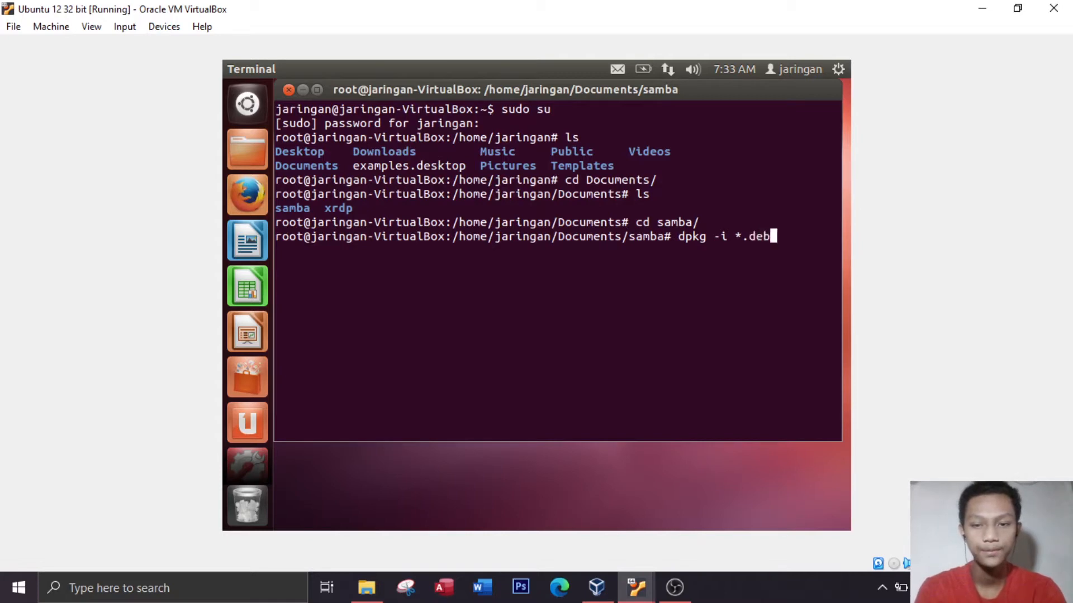
left_click_drag(775, 236, 795, 246)
left_click(775, 229)
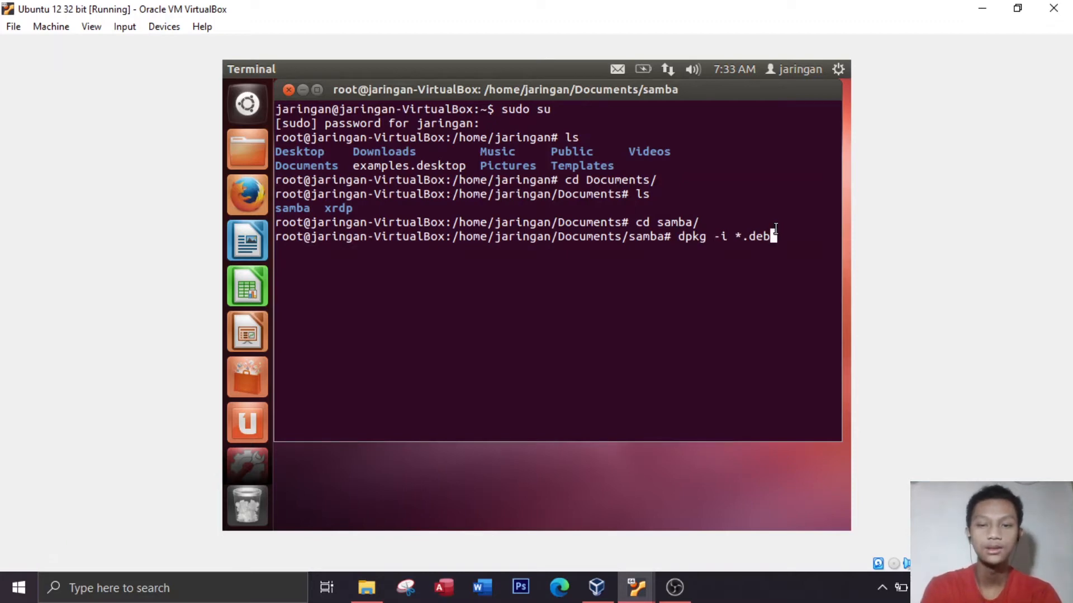
key("Return")
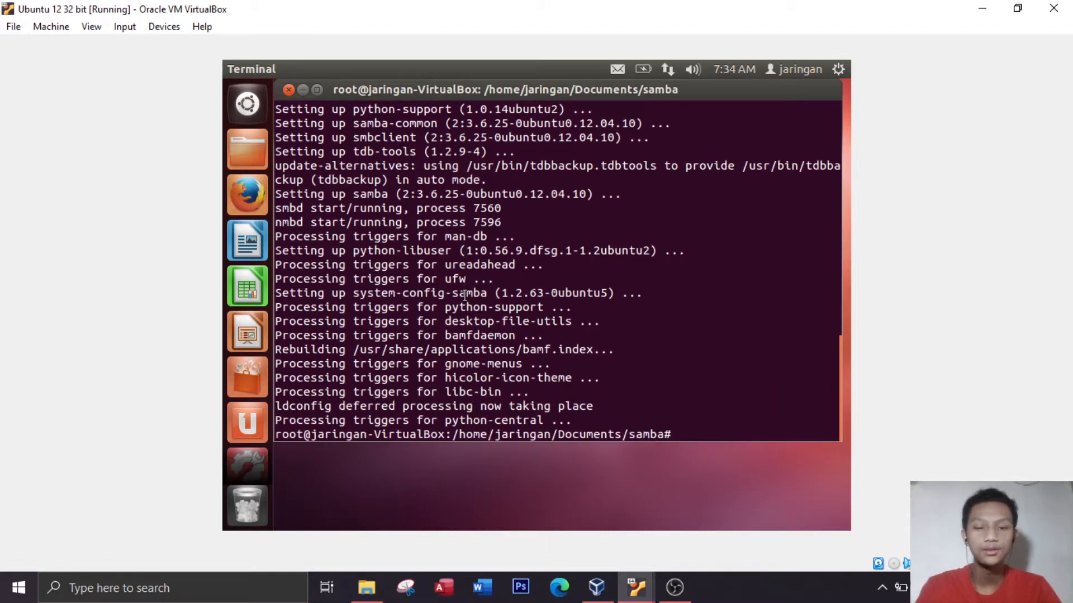
left_click_drag(705, 439, 409, 408)
left_click(644, 389)
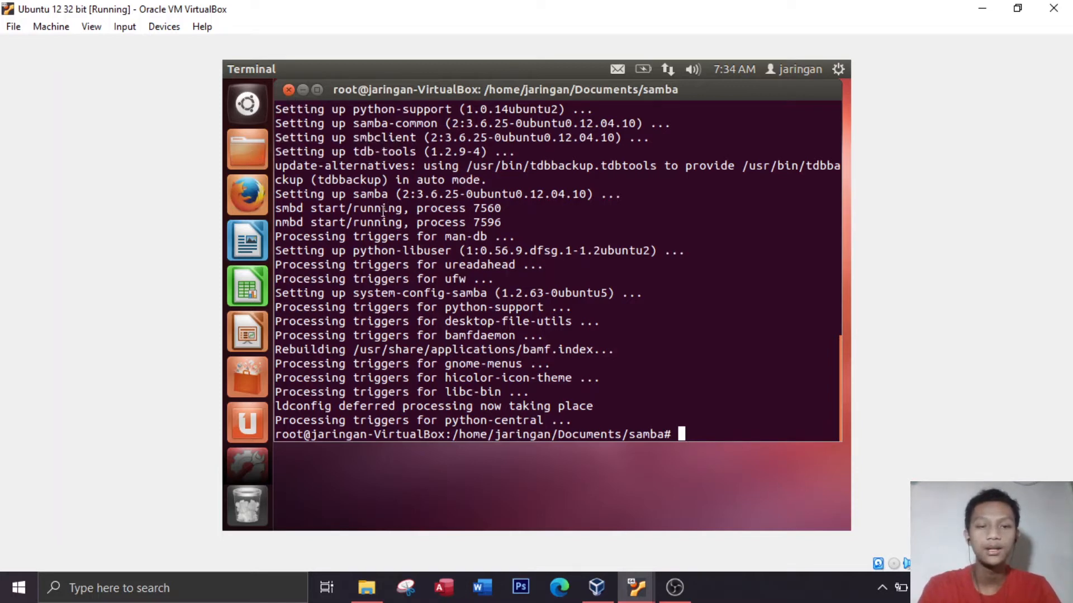
Close the terminal window and open the Home folder in the file manager
left_click(289, 88)
left_click(723, 313)
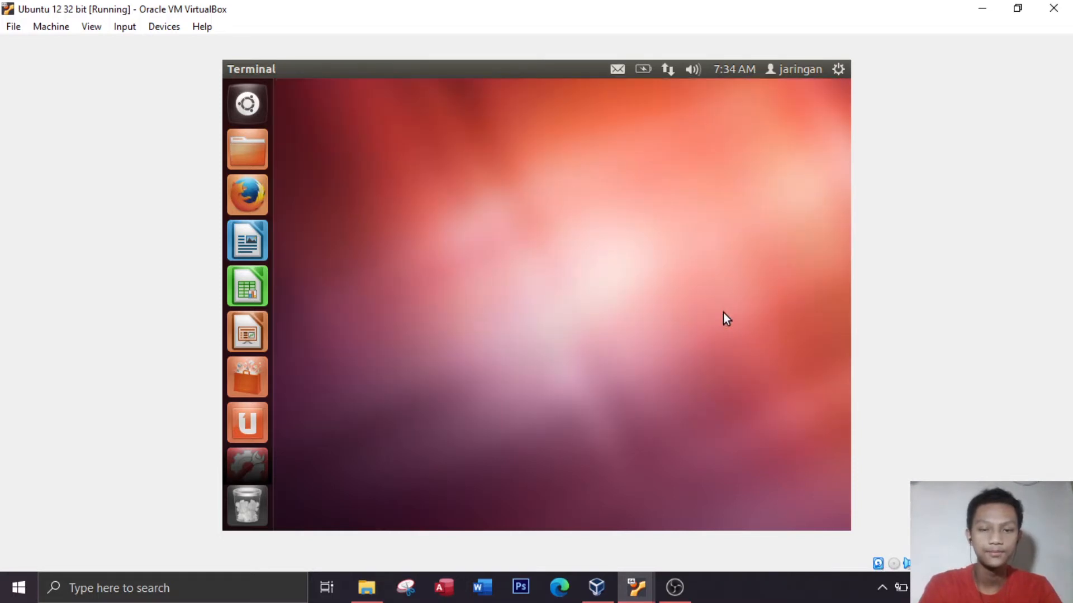
left_click(250, 148)
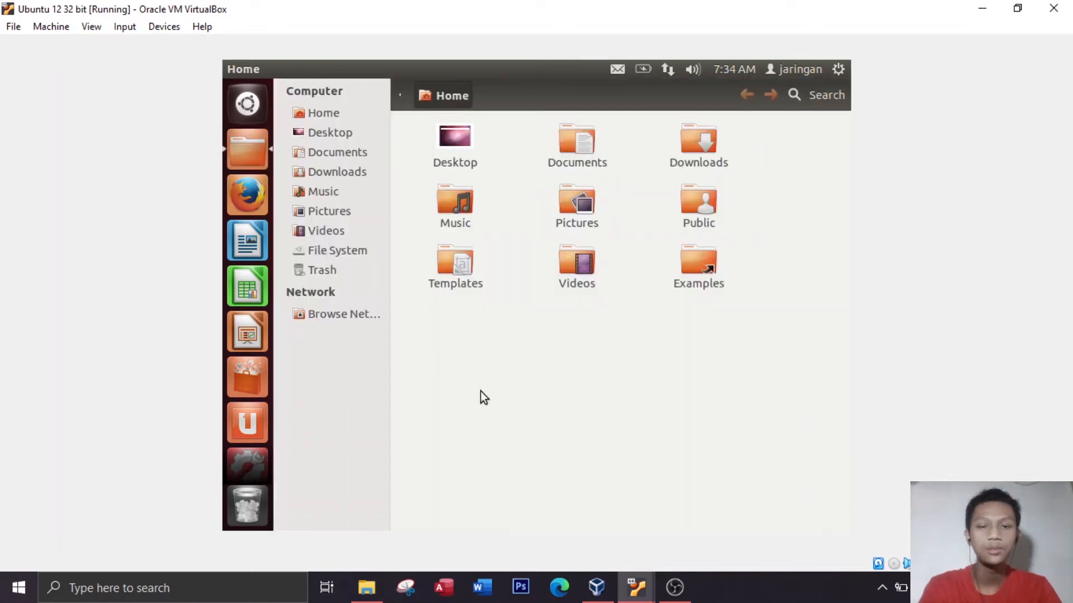
Create a new folder in Home, named with the owner's first name followed by "sharing ubuntu"
right_click(492, 320)
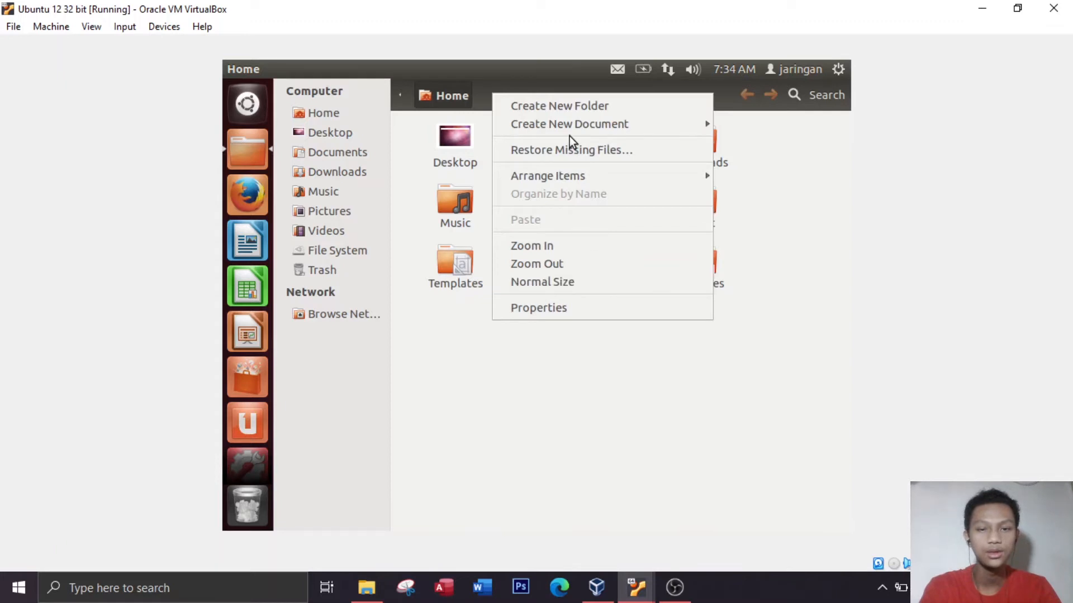
left_click(549, 107)
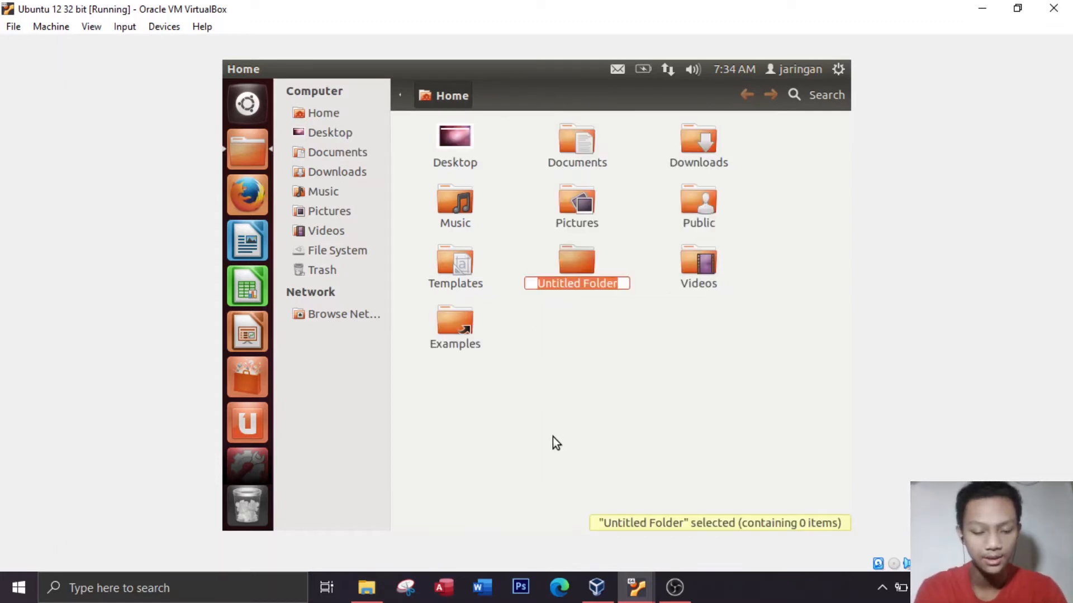
type("rifqi ")
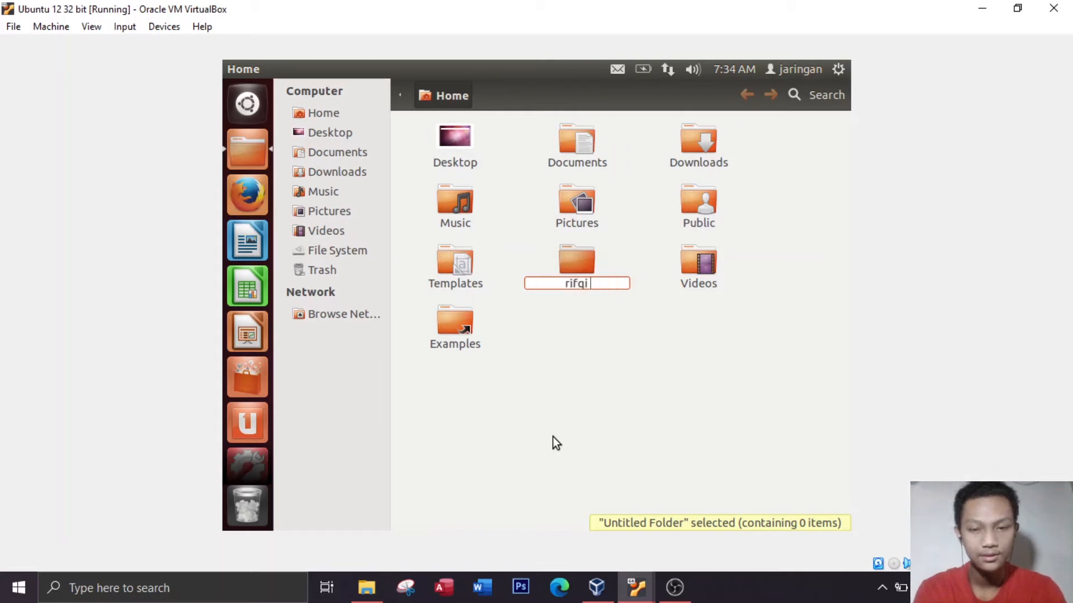
type("sharing u")
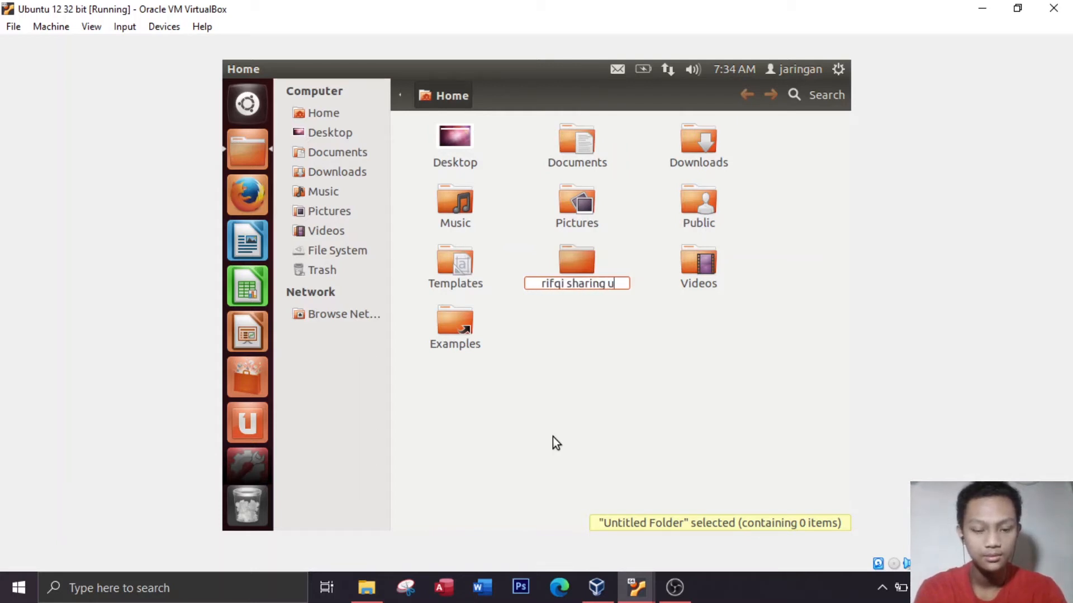
type("buntu")
key("Return")
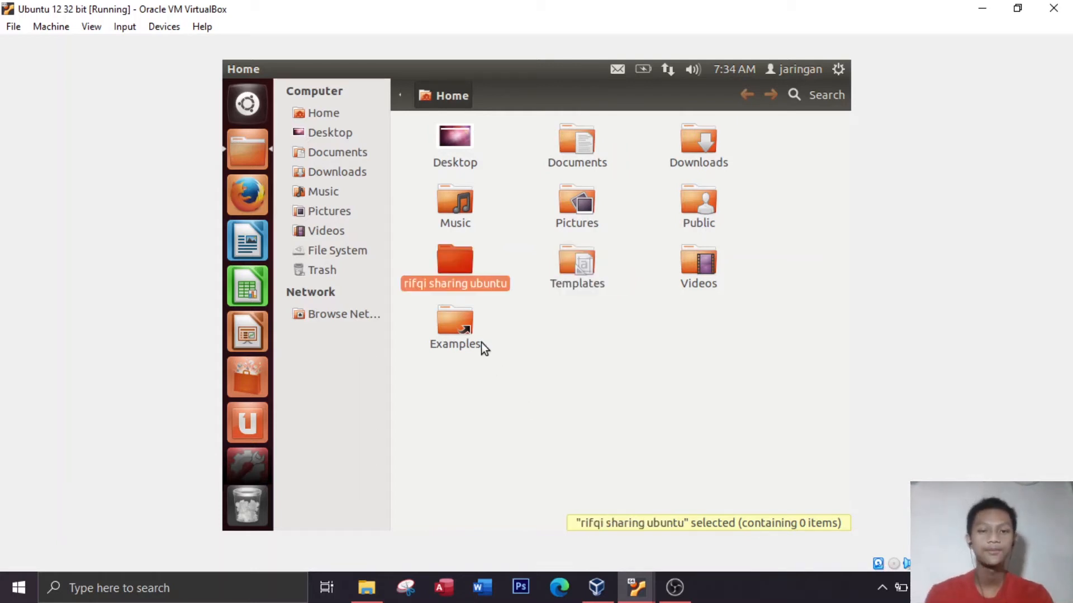
Create an empty document named "sharing ubuntu" inside the new sharing folder
double_click(459, 272)
right_click(484, 213)
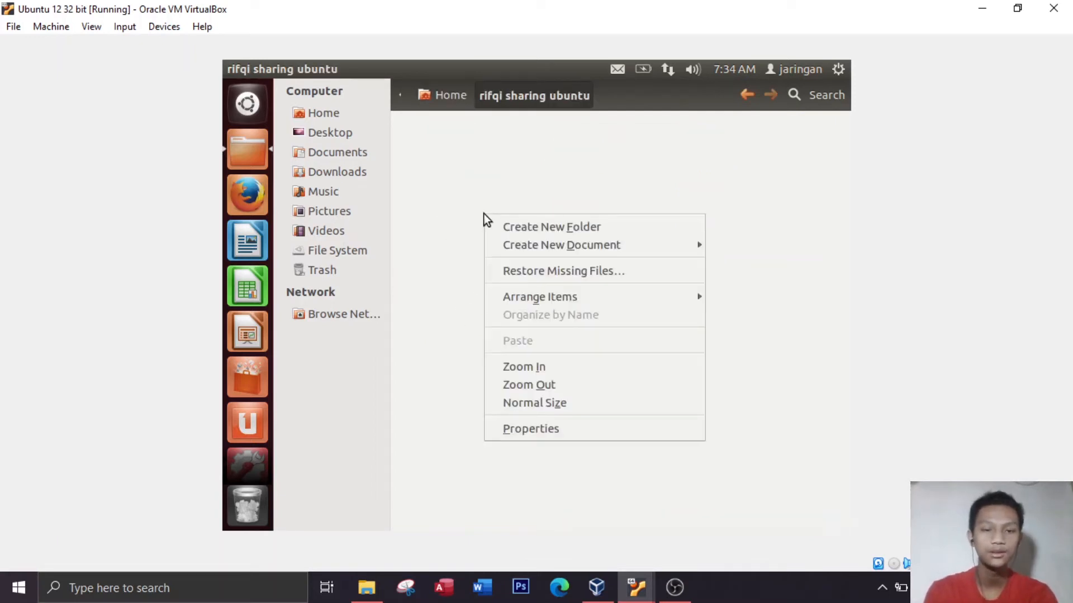
mouse_move(629, 238)
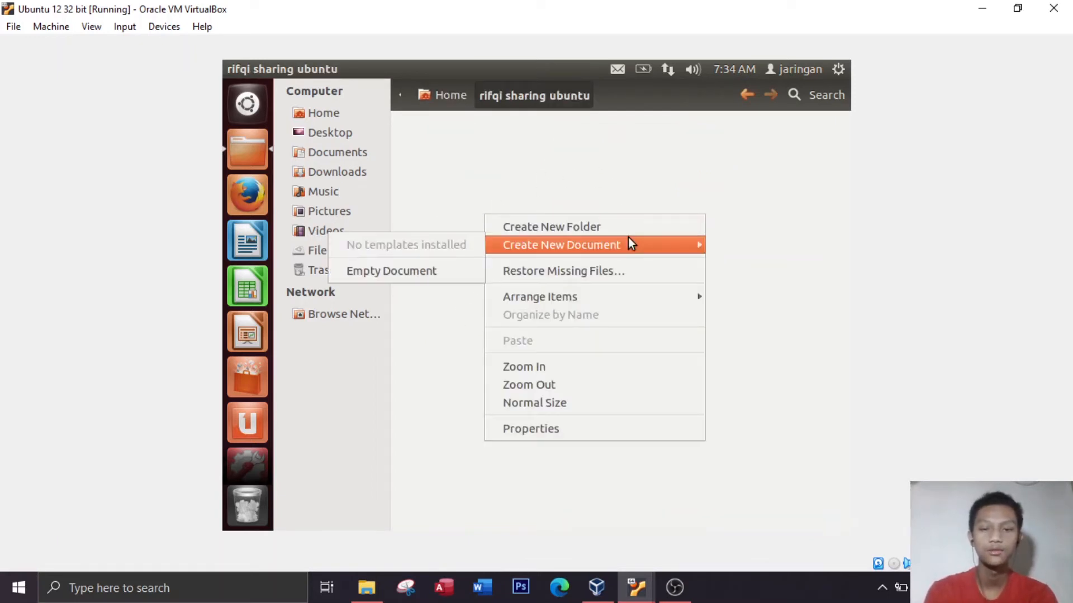
left_click(454, 273)
type("shari")
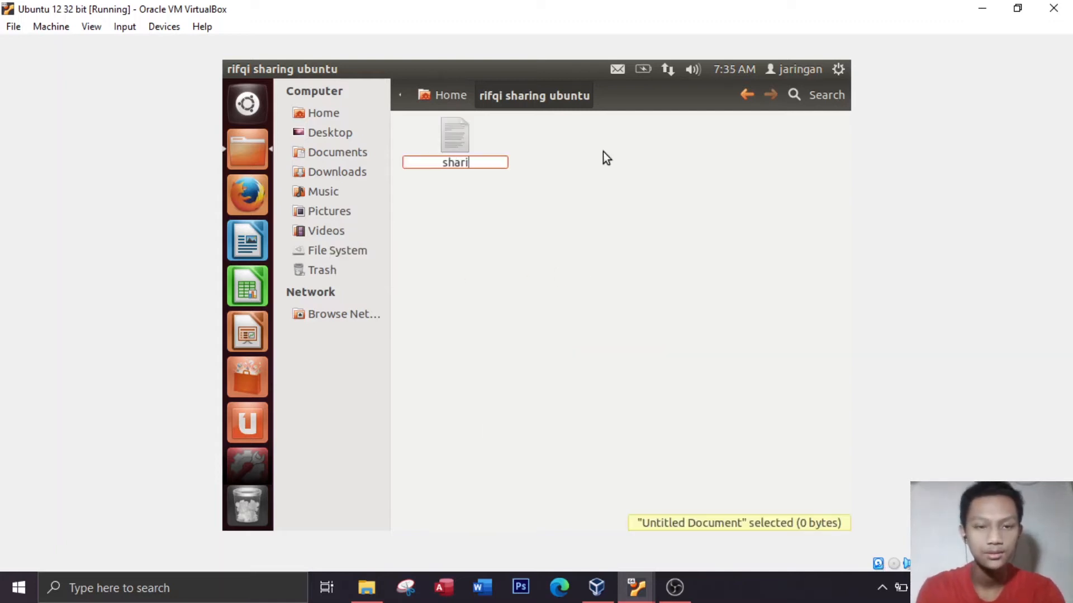
type("ng ubuntu")
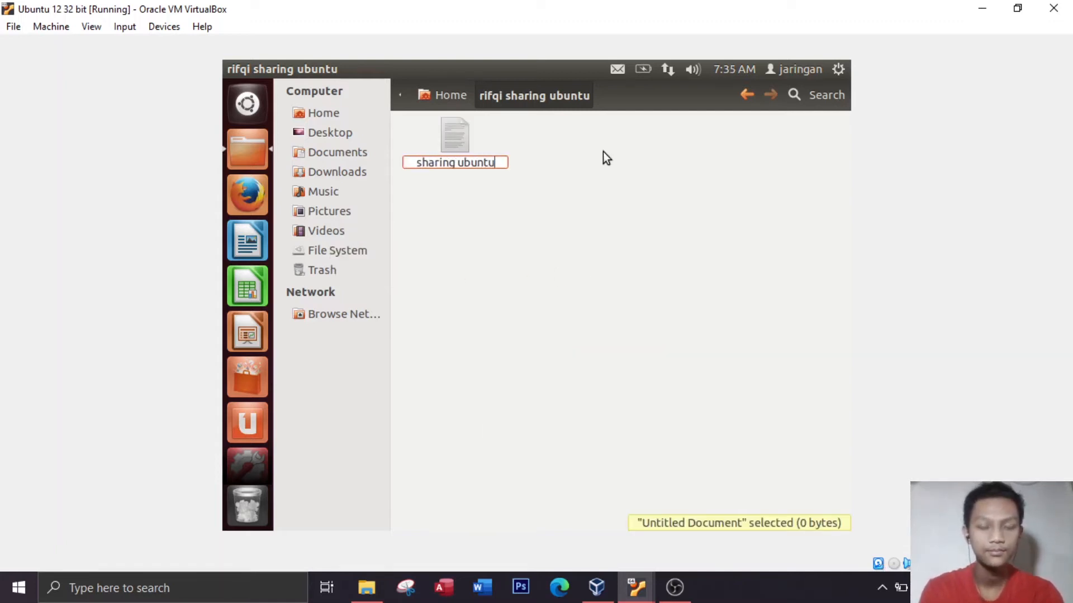
key("Return")
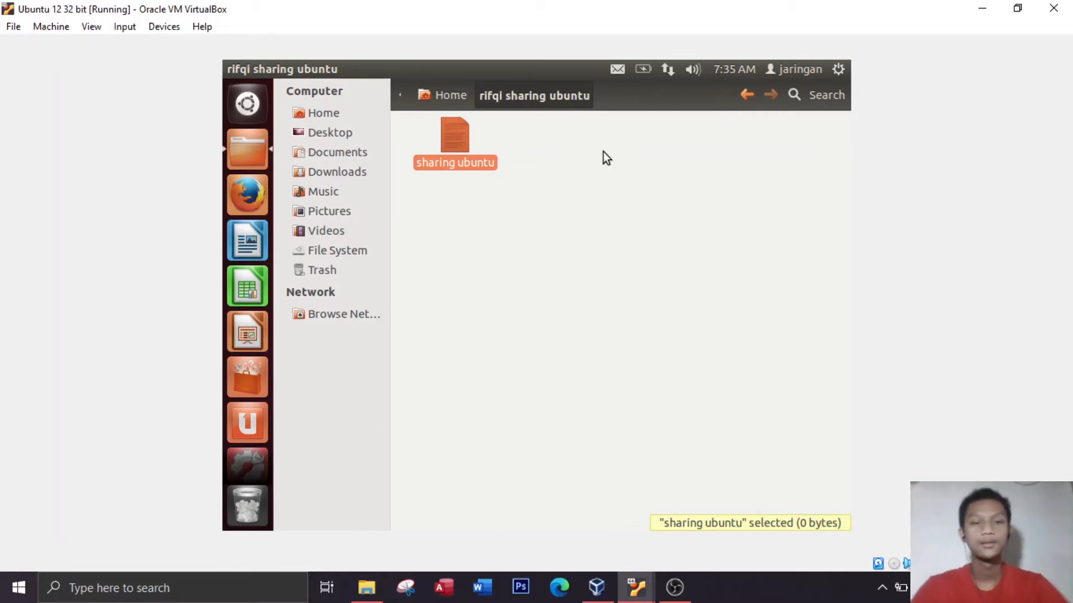
Set the sharing folder's access for Others to "Create and delete files" and apply the permissions to its enclosed files
left_click(741, 96)
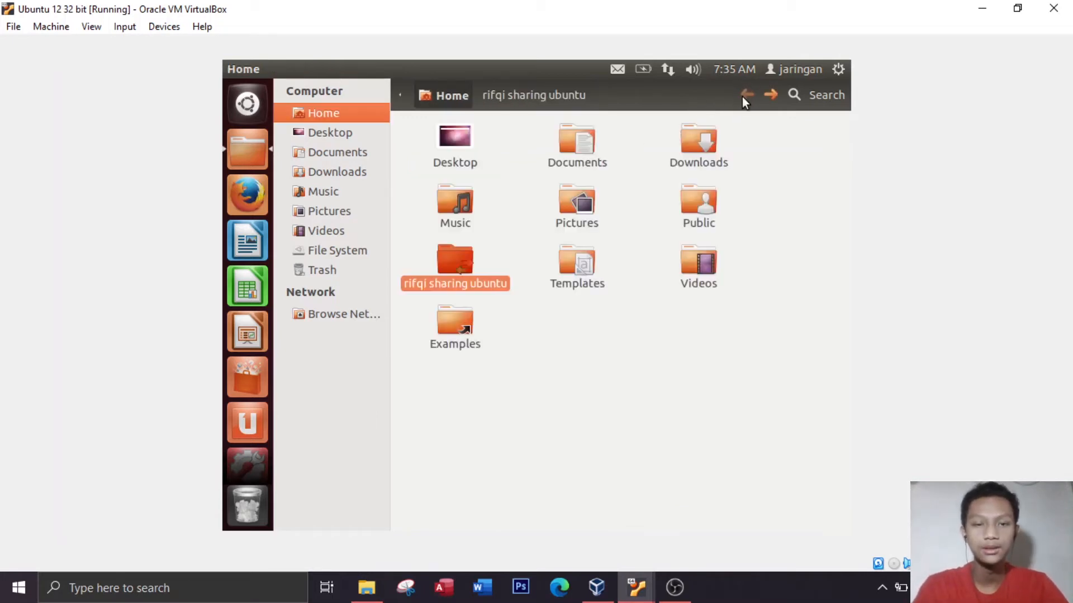
right_click(444, 265)
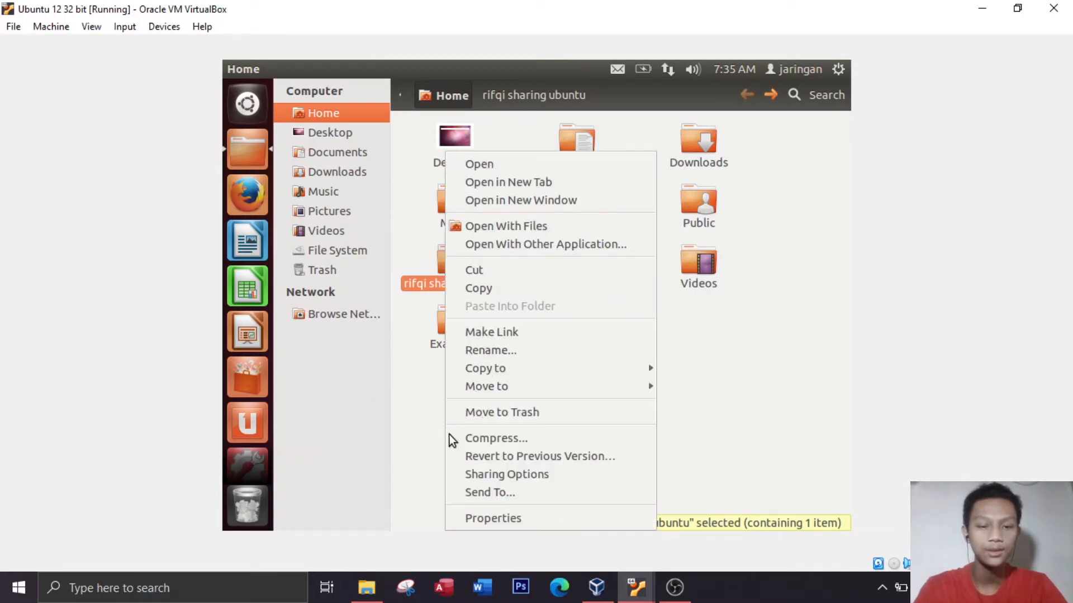
left_click(500, 518)
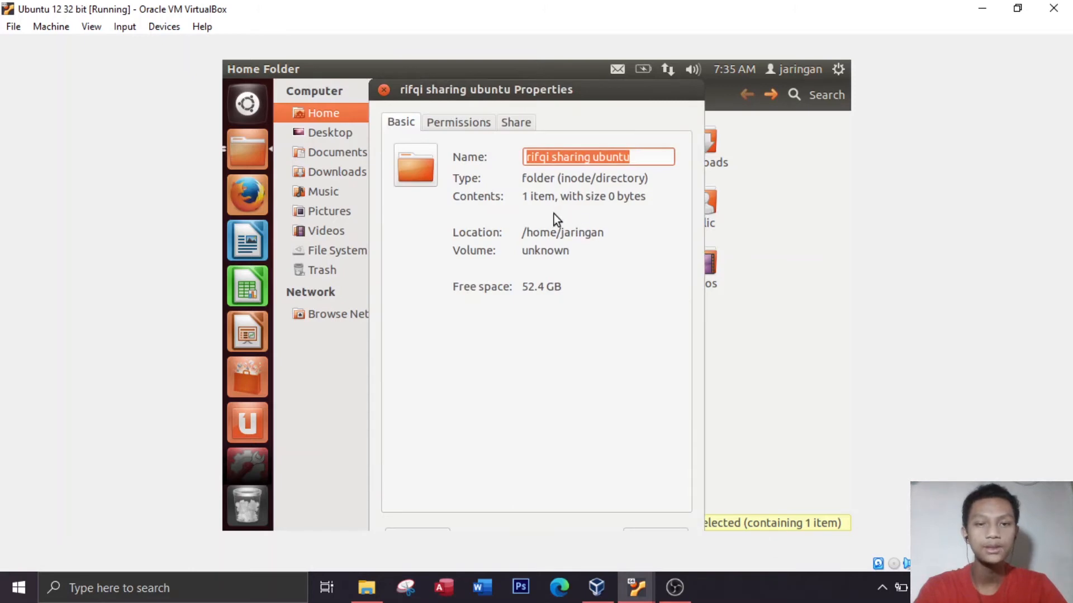
left_click(453, 130)
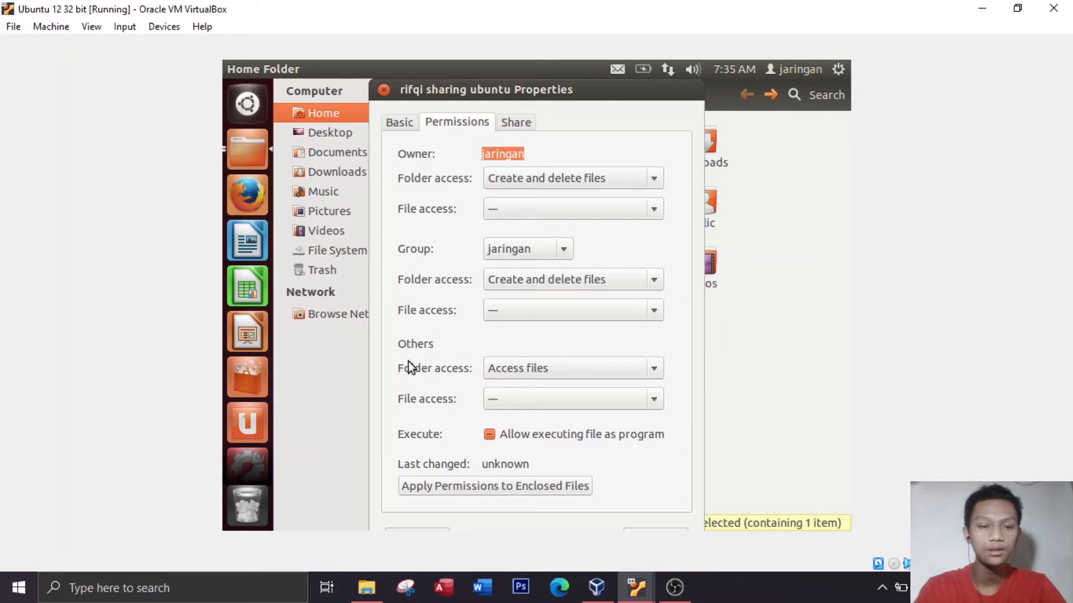
left_click(519, 374)
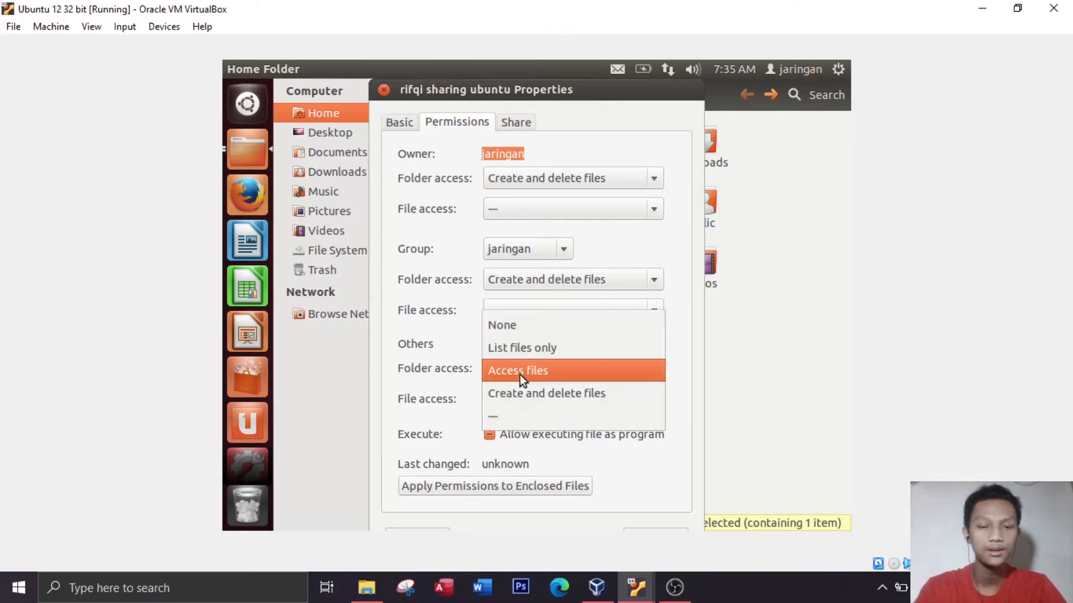
left_click(561, 397)
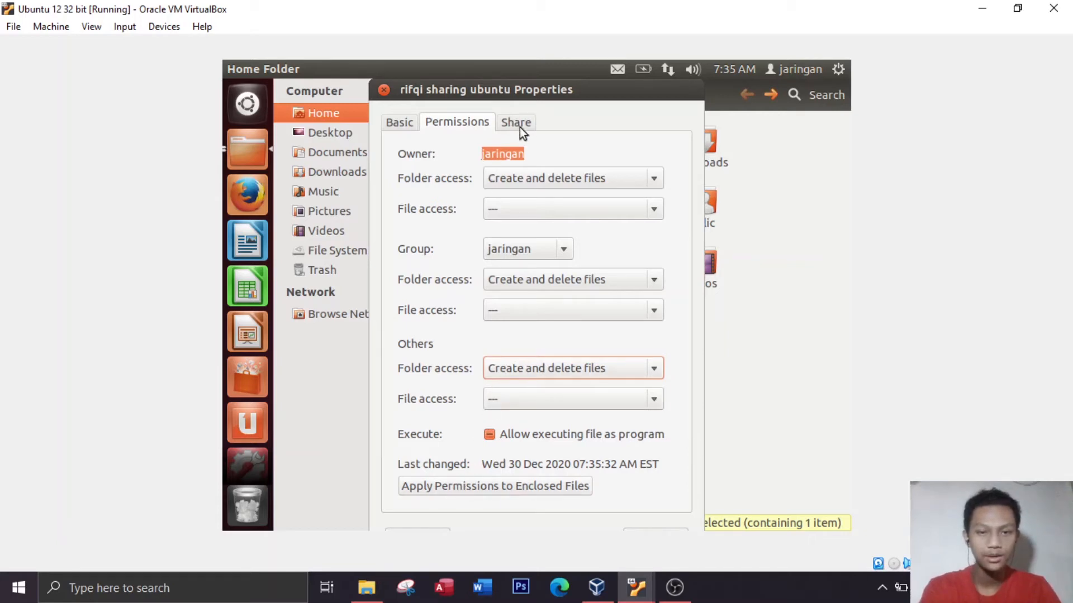
left_click(465, 489)
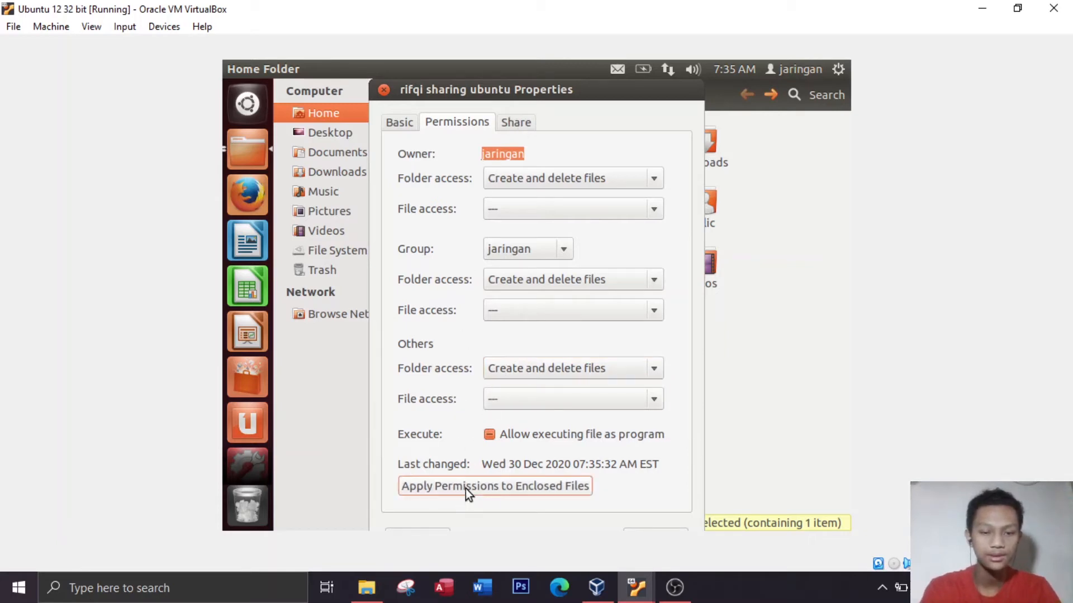
Share the folder with others allowed to create and delete files, shortening the share name to the owner's first name plus "sharing"
left_click(511, 128)
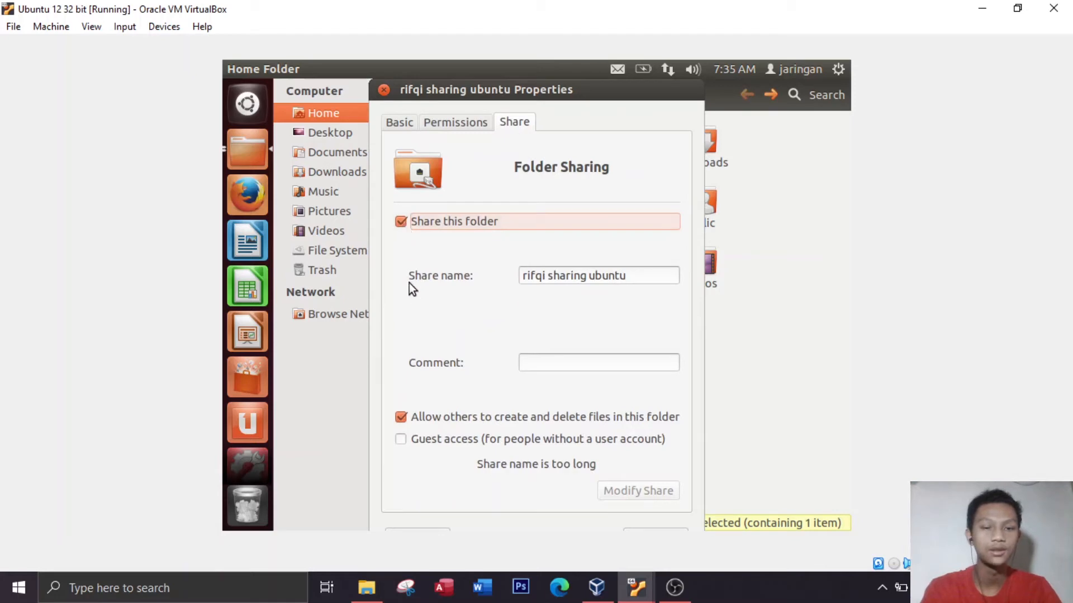
left_click(401, 228)
left_click(401, 228)
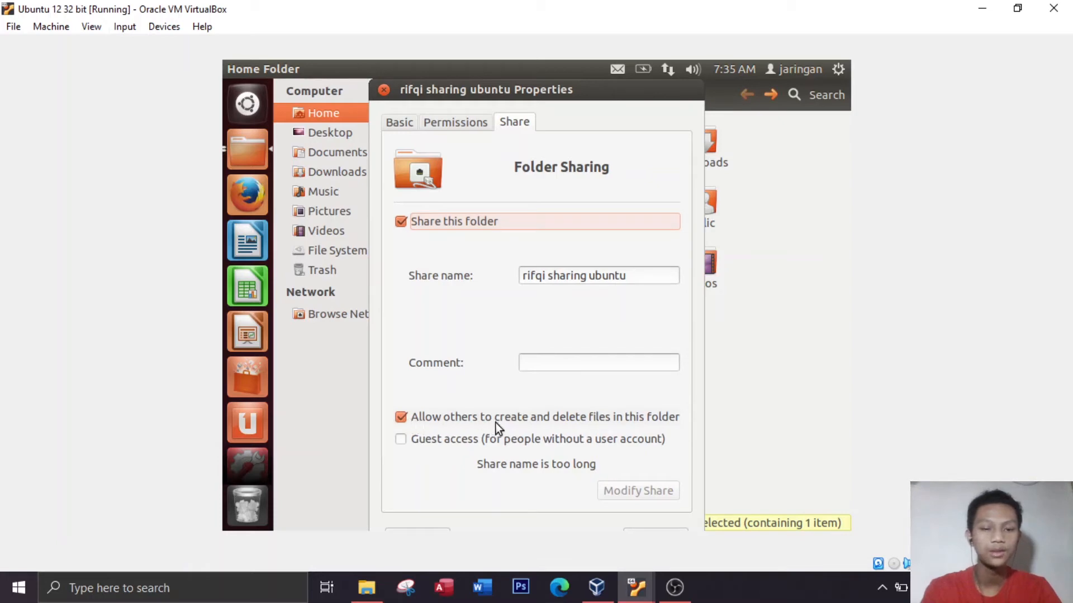
left_click(417, 422)
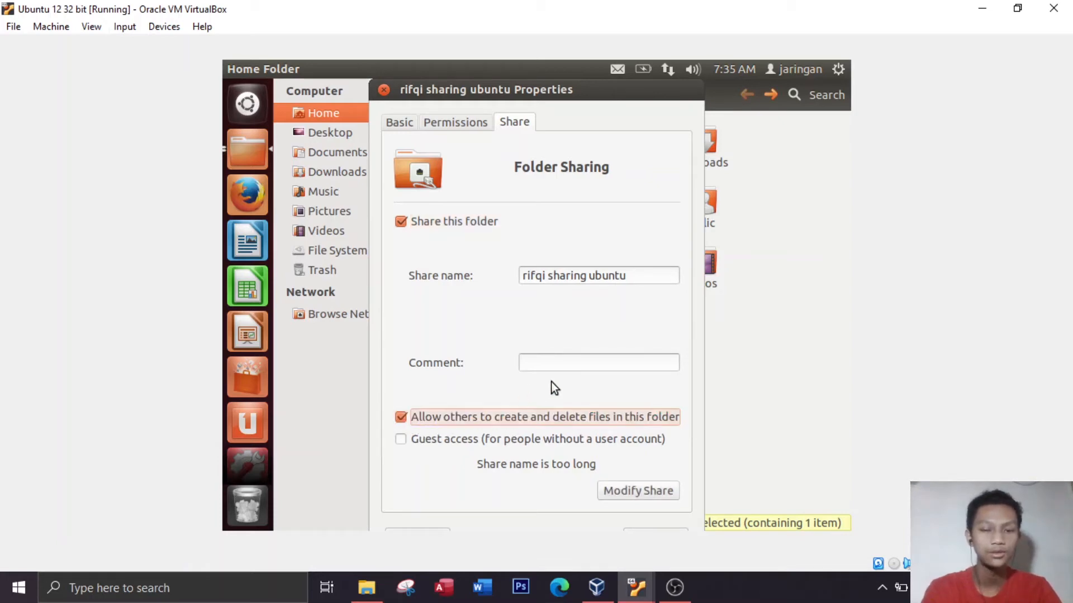
left_click(632, 495)
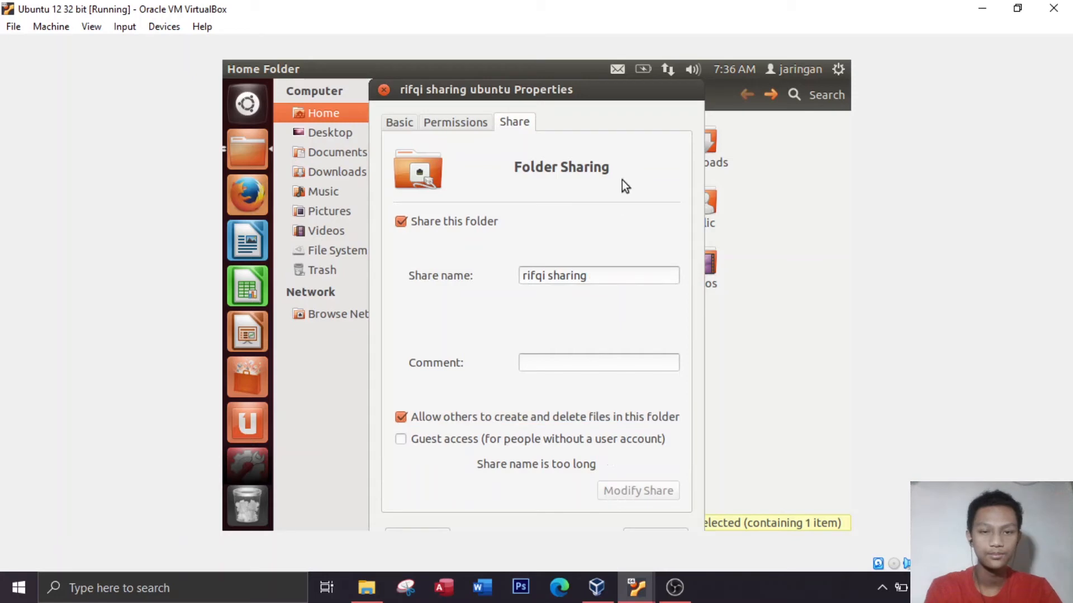
left_click(383, 90)
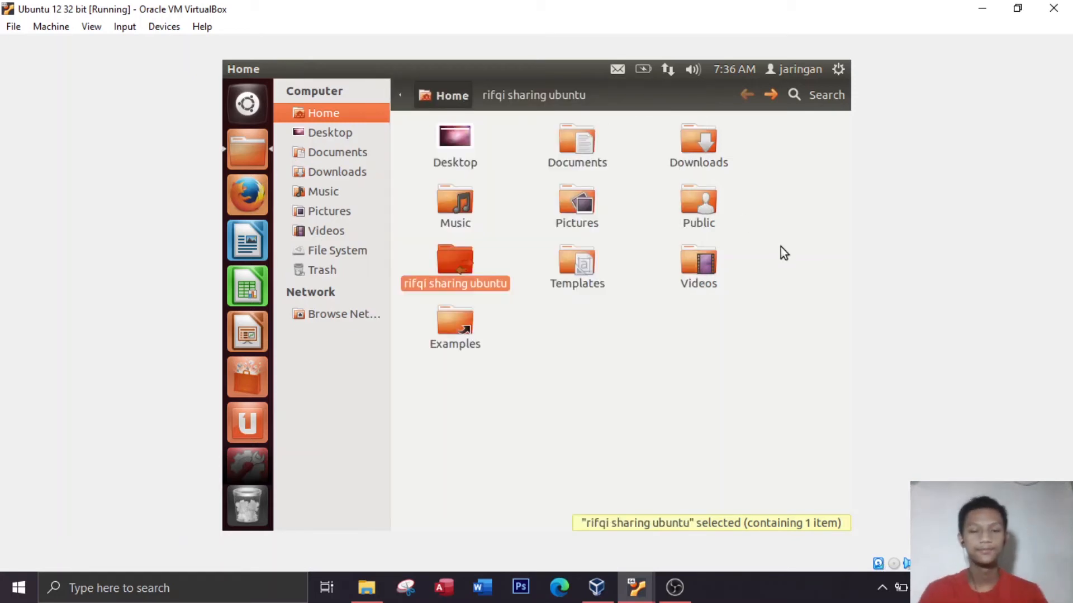
right_click(618, 365)
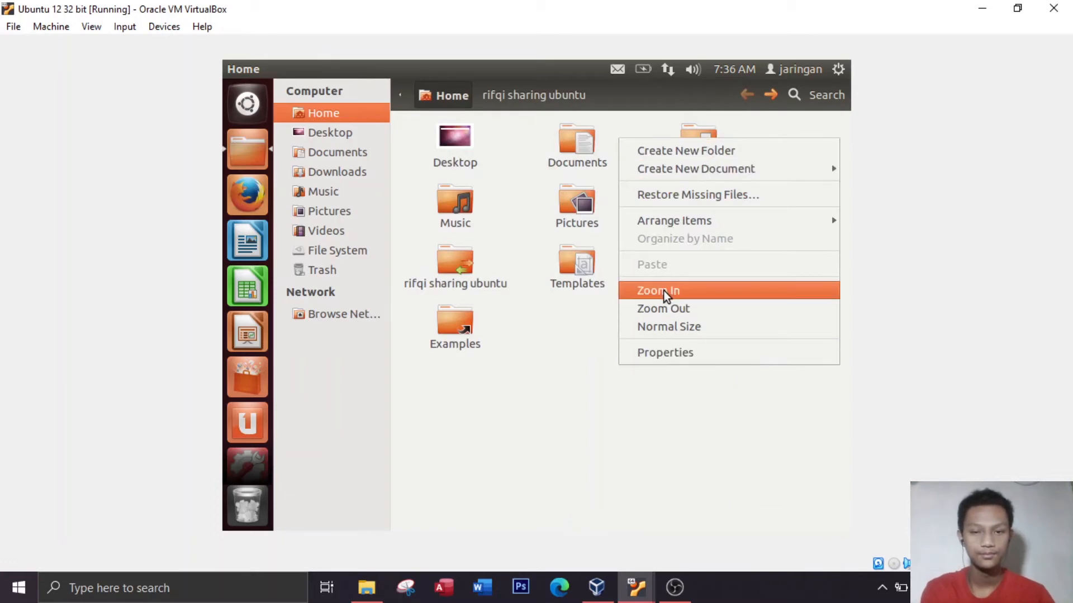
left_click(573, 340)
left_click(488, 287)
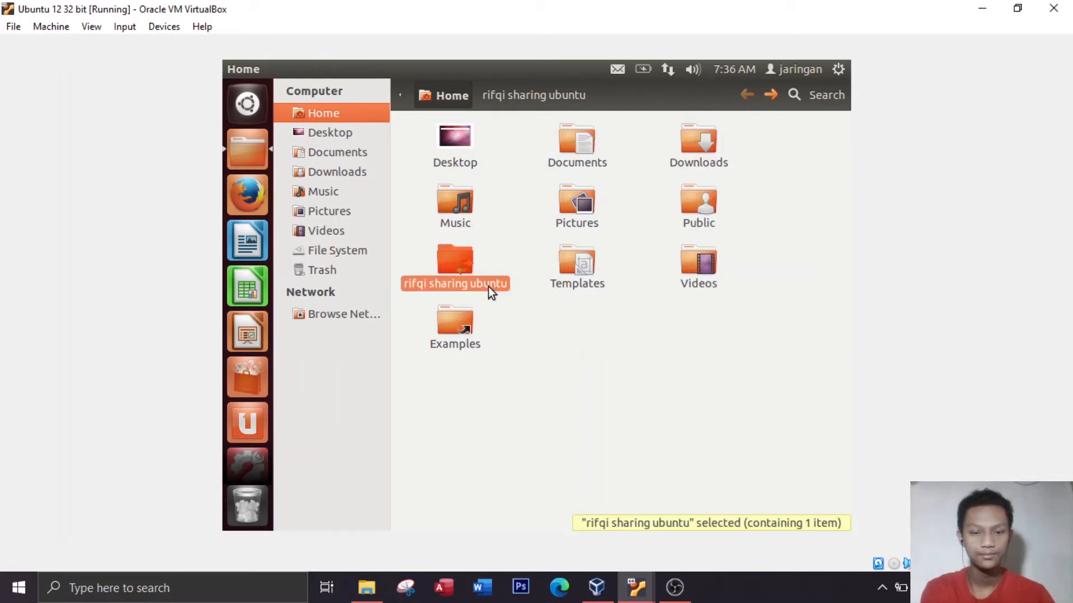
Rename the sharing folder in Home to the owner's first name followed by "sharing", removing the word "ubuntu"
left_click(611, 386)
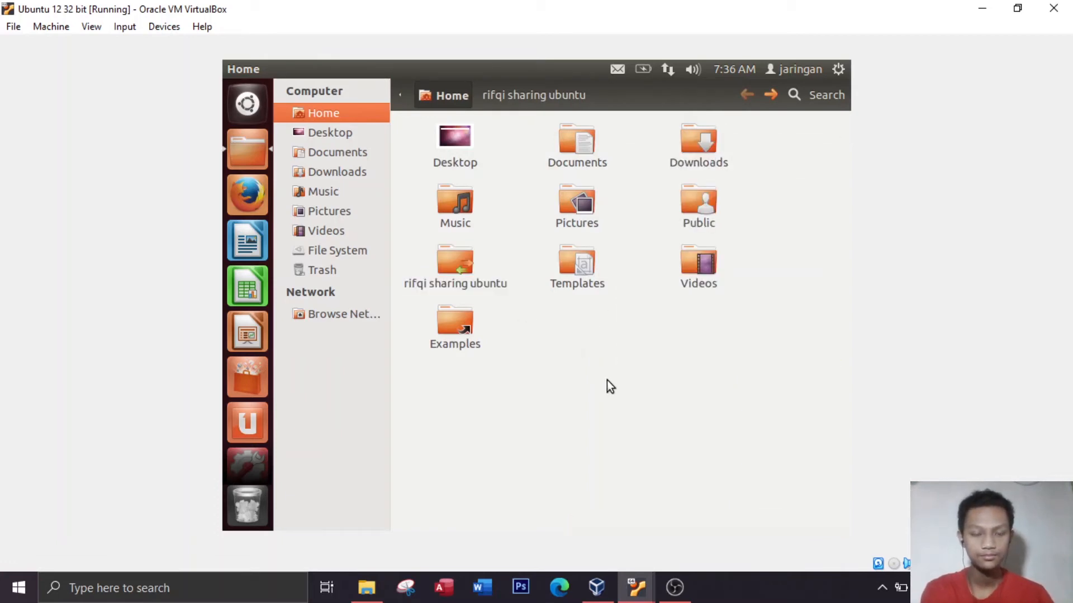
left_click(474, 284)
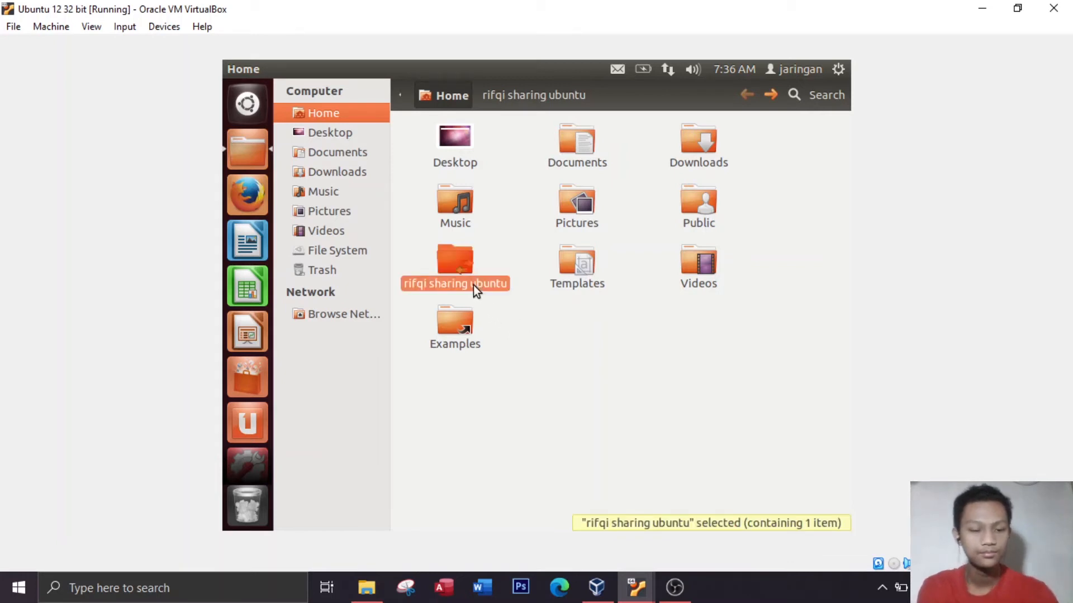
left_click(501, 285)
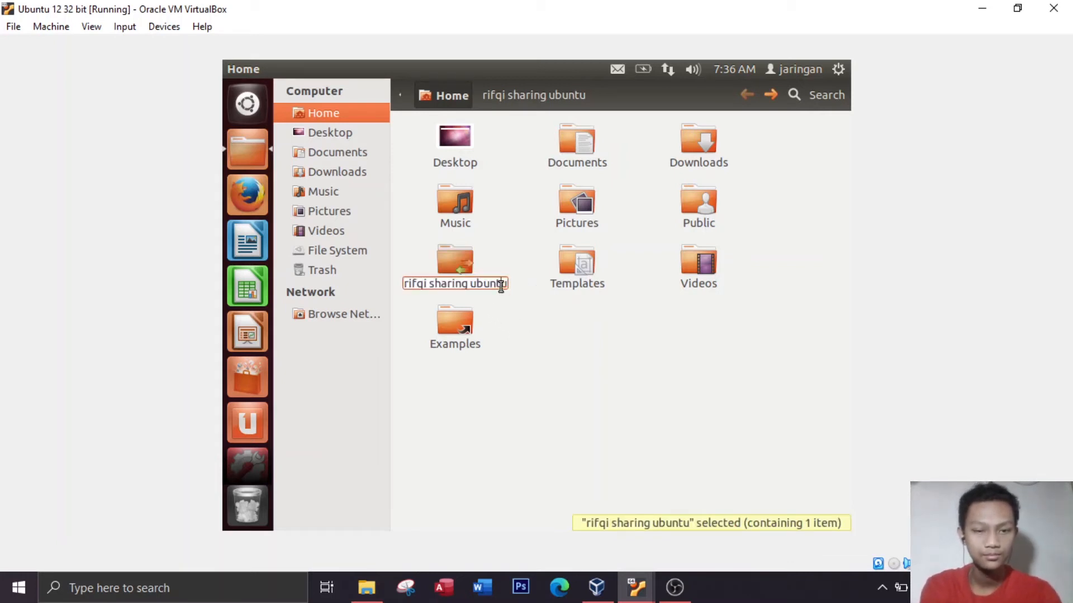
key("BackSpace")
key("BackSpace")
key("BackSpace")
key("BackSpace")
key("BackSpace")
key("BackSpace")
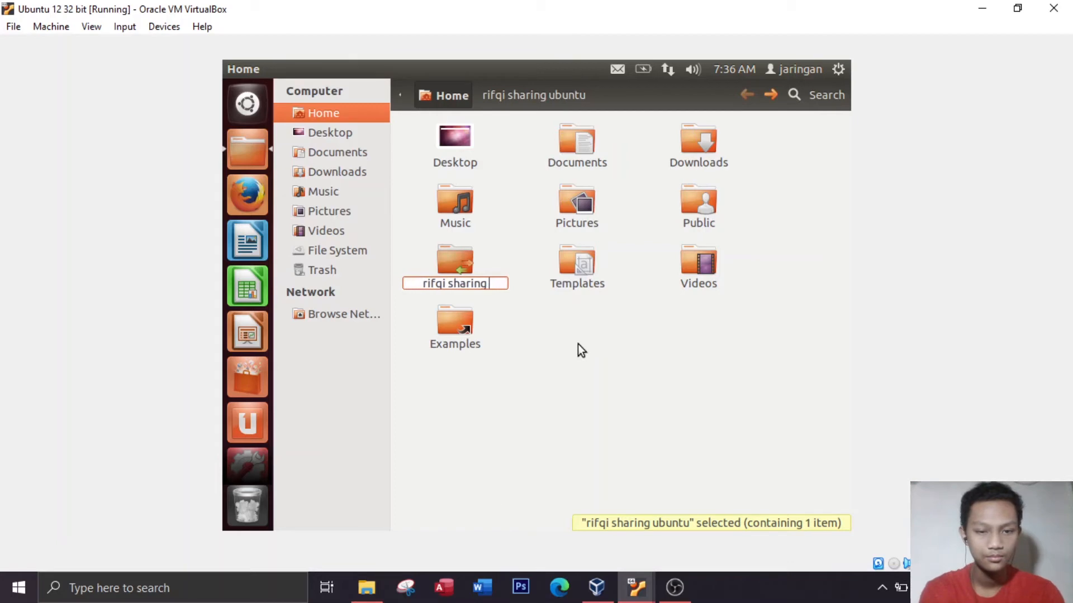
key("BackSpace")
key("Return")
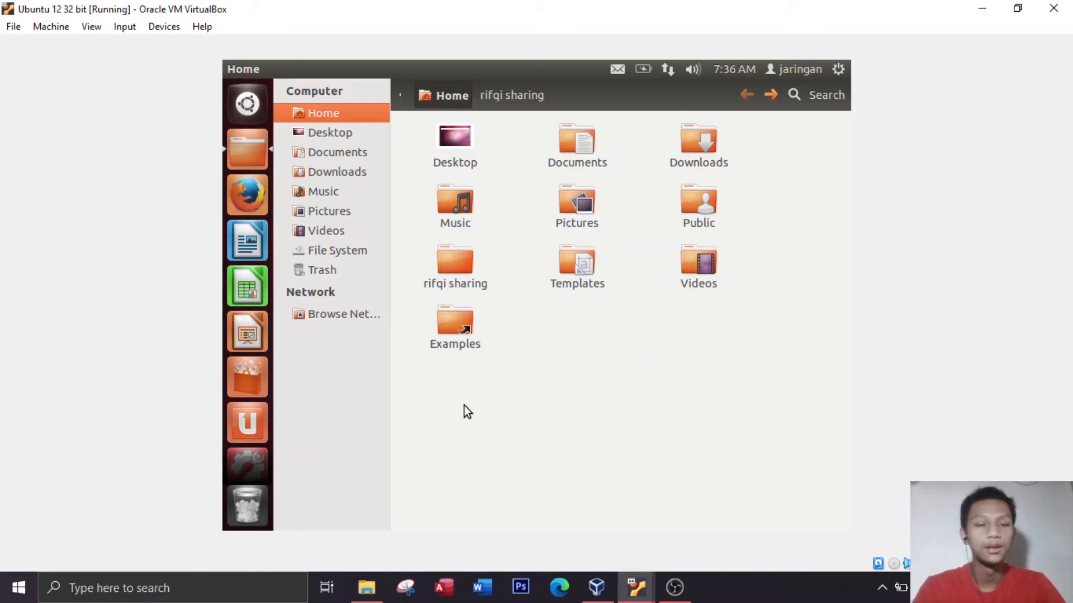
Find and launch the Samba configuration application, authorizing it with the administrator password
left_click(236, 107)
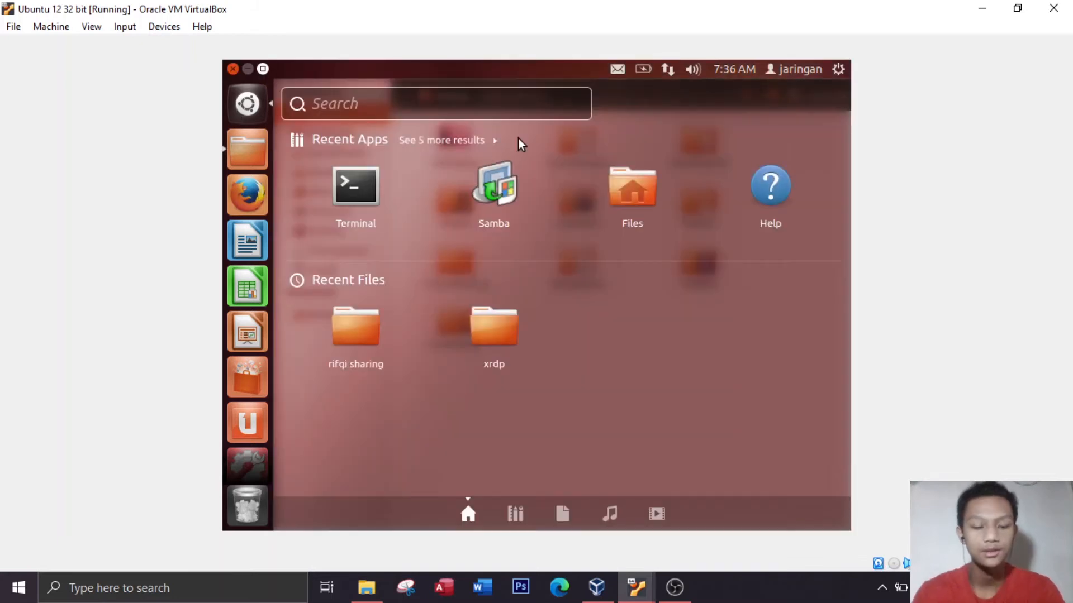
type("samba")
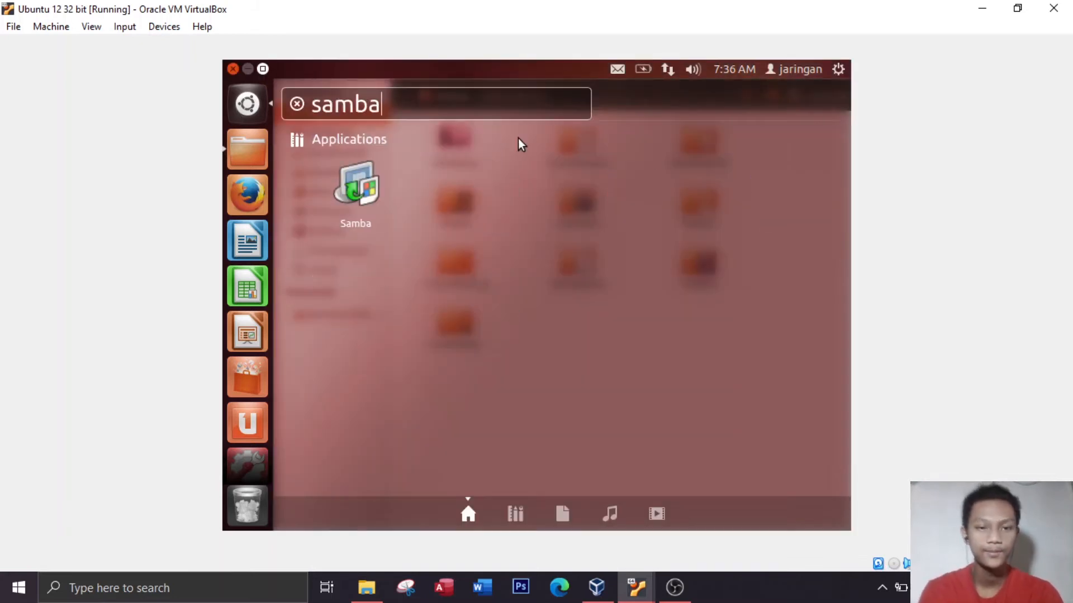
key("Return")
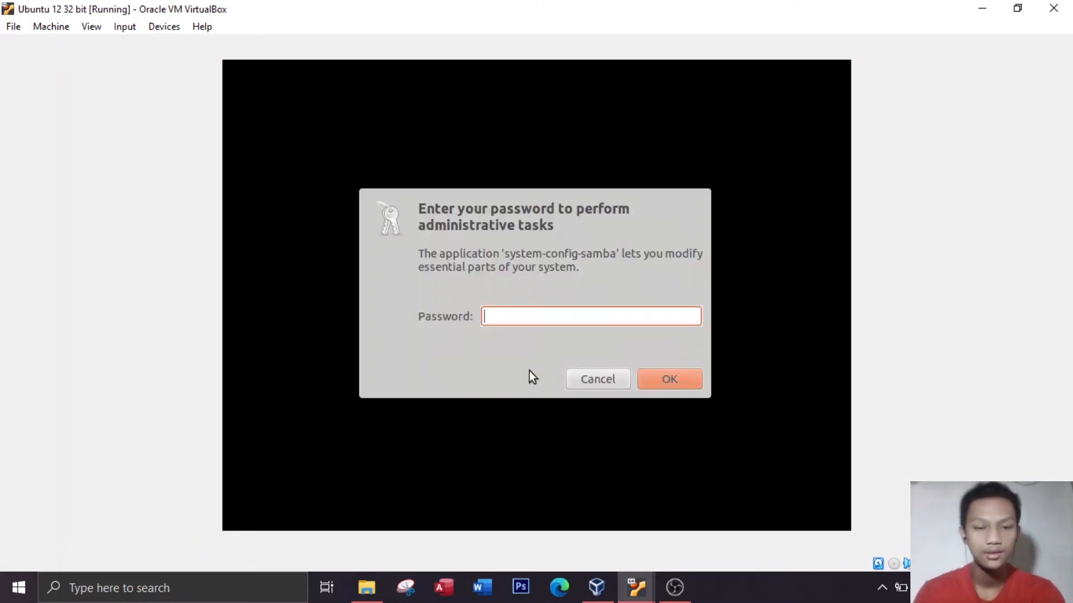
type("********")
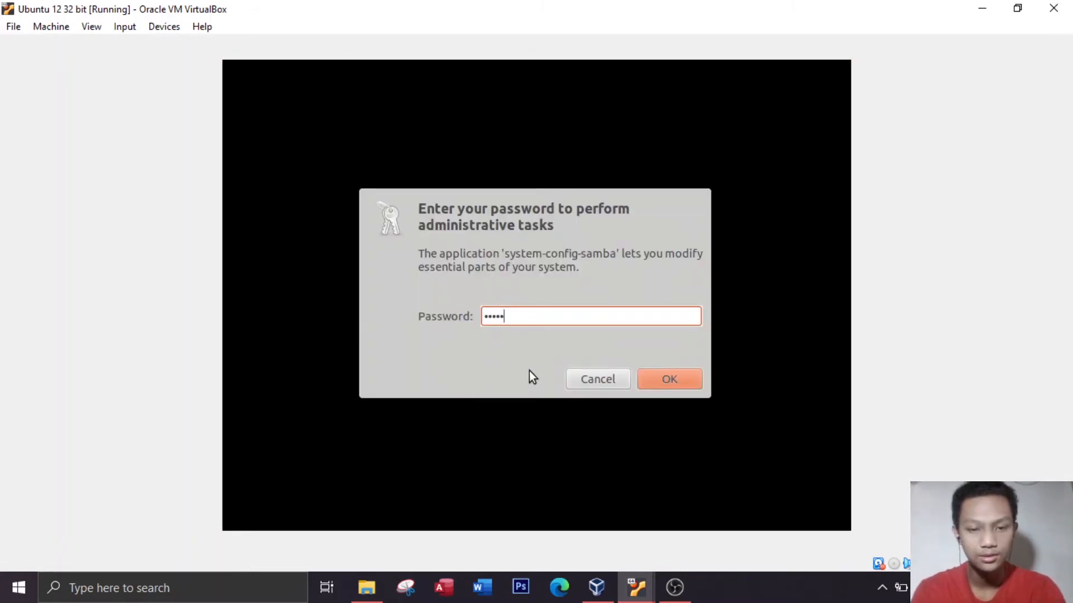
key("Return")
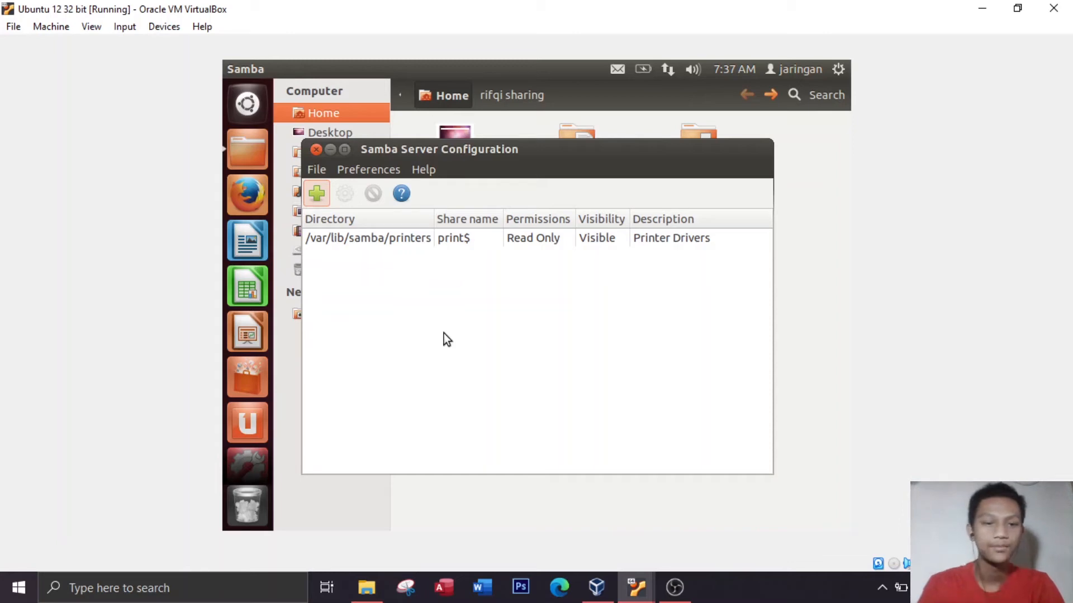
Start a new Samba share and choose the renamed sharing folder in /home/jaringan as its directory
left_click(317, 194)
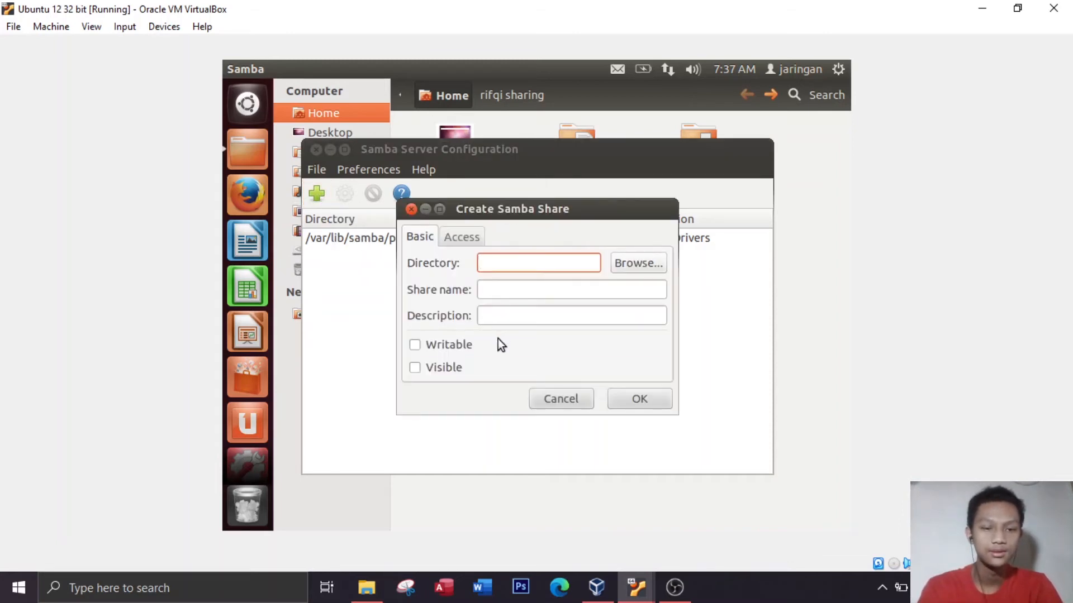
left_click(628, 269)
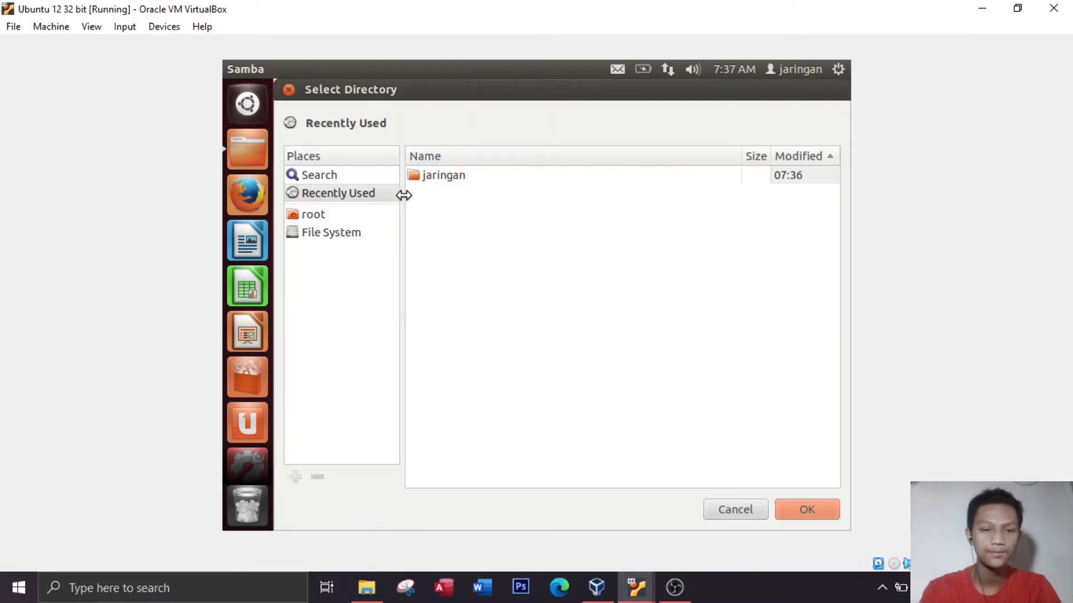
double_click(437, 177)
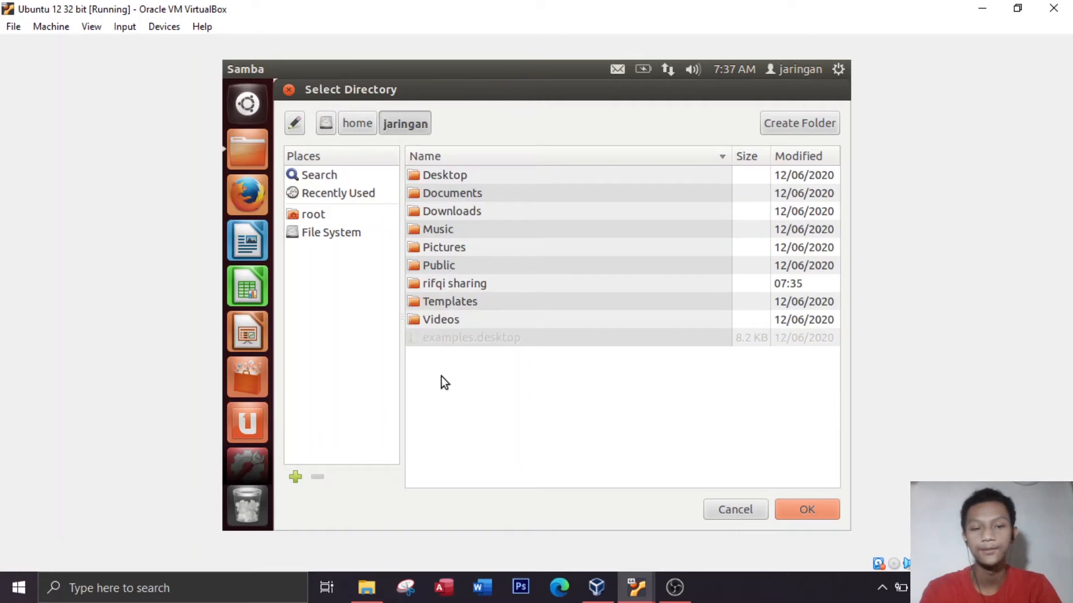
left_click(460, 285)
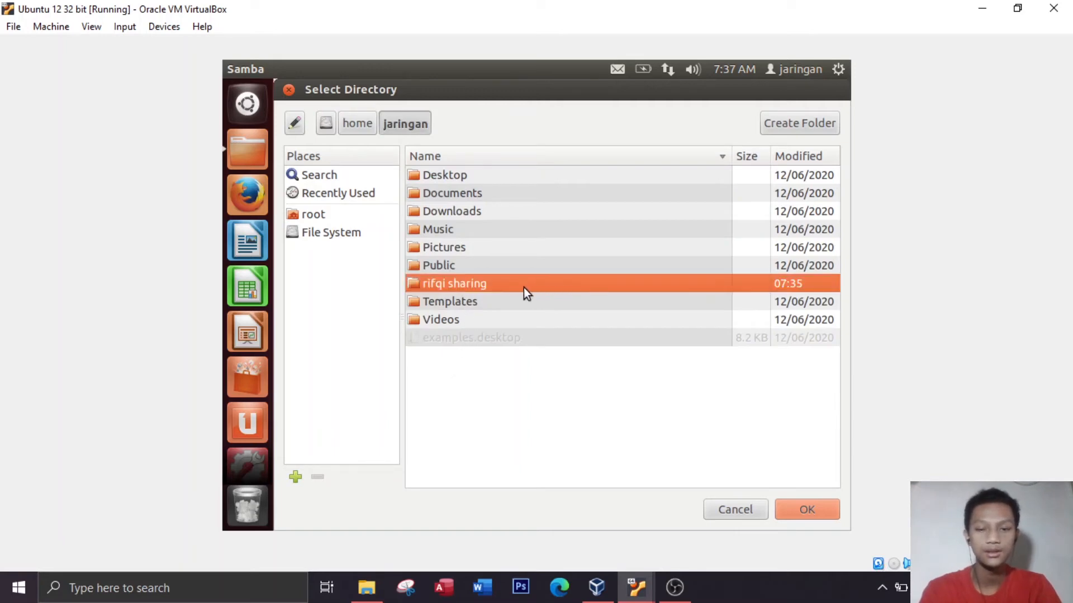
left_click(802, 507)
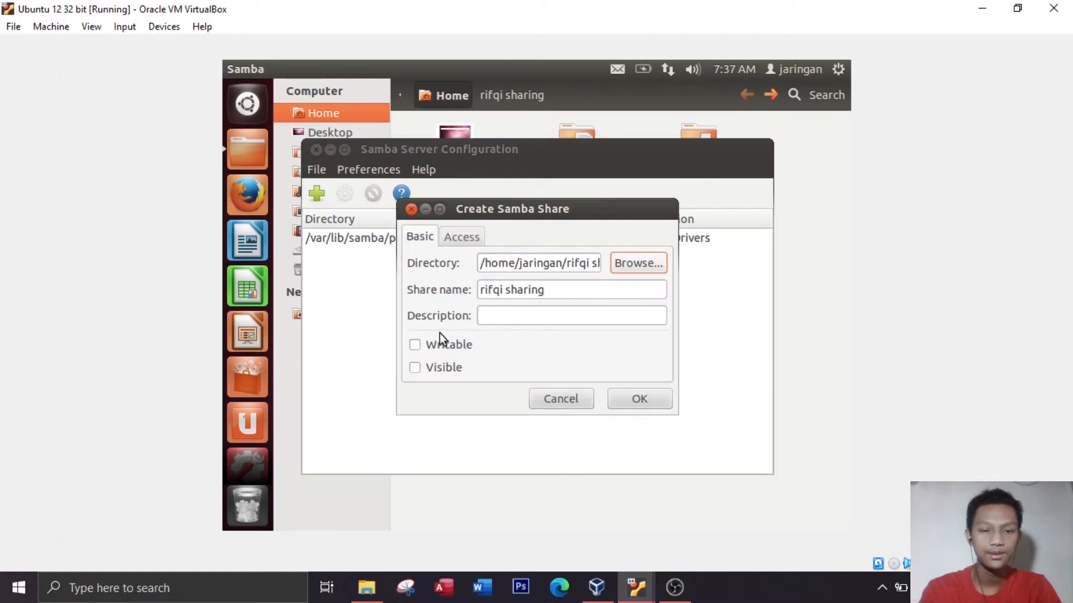
Make the new share writable and visible, allow access to everyone, and create it
left_click(414, 344)
left_click(410, 371)
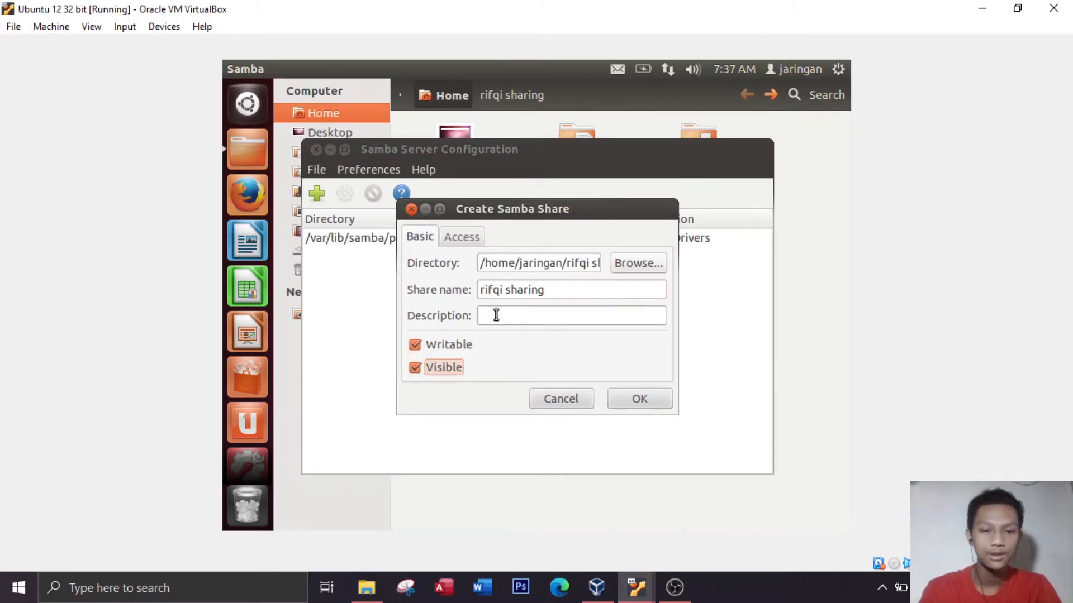
left_click(474, 238)
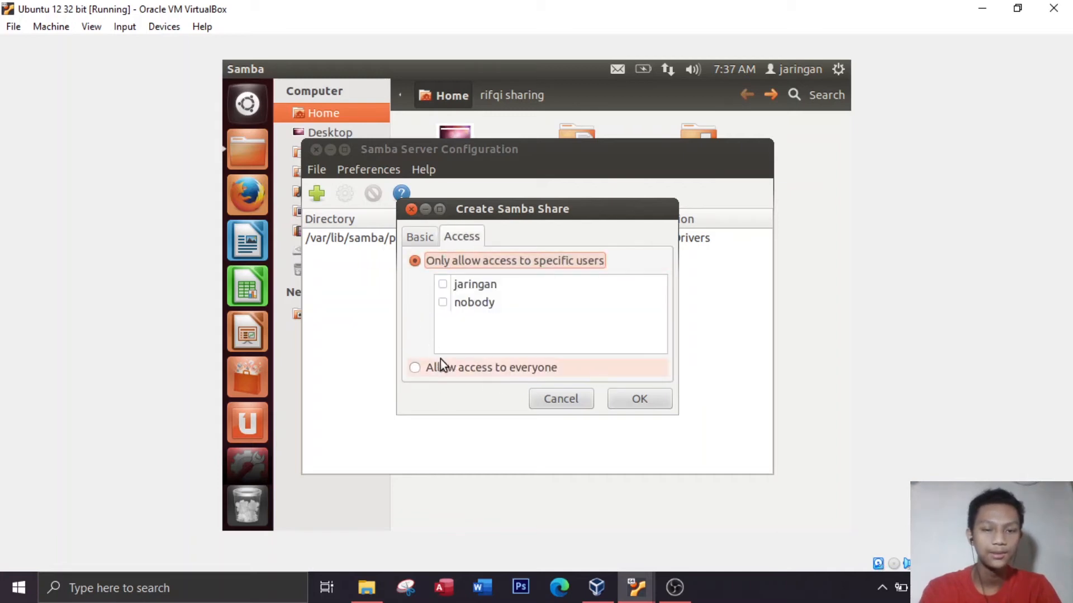
left_click(417, 367)
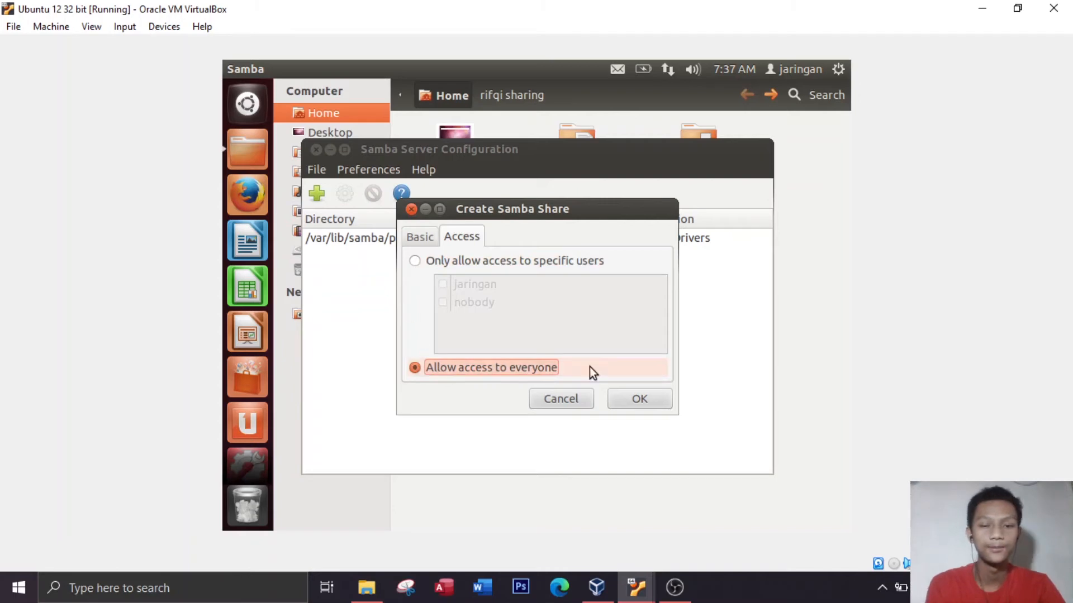
left_click(645, 393)
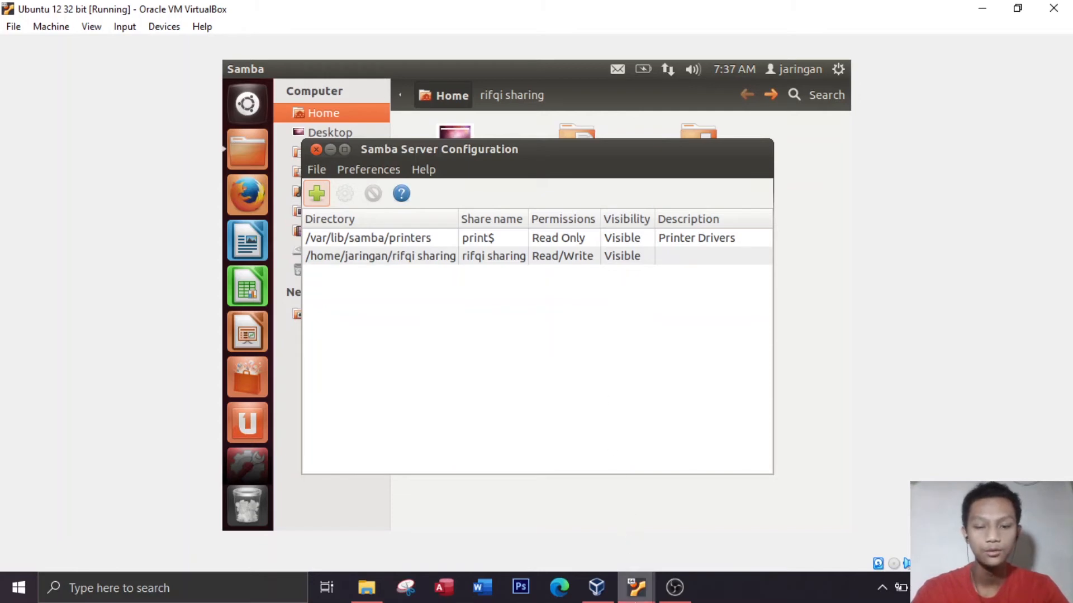
mouse_move(636, 588)
left_click(678, 524)
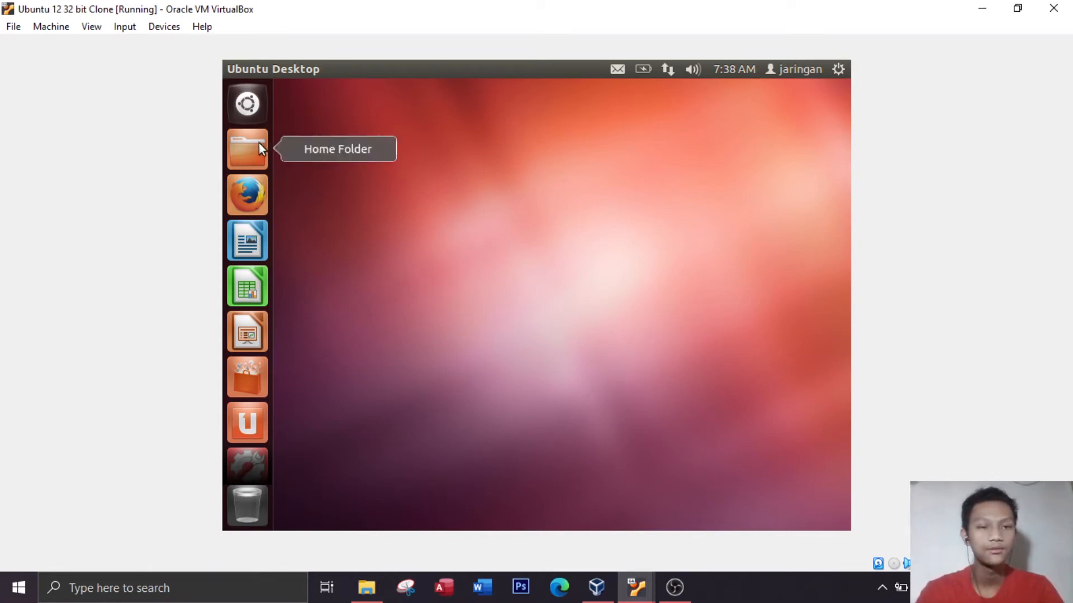
left_click(251, 104)
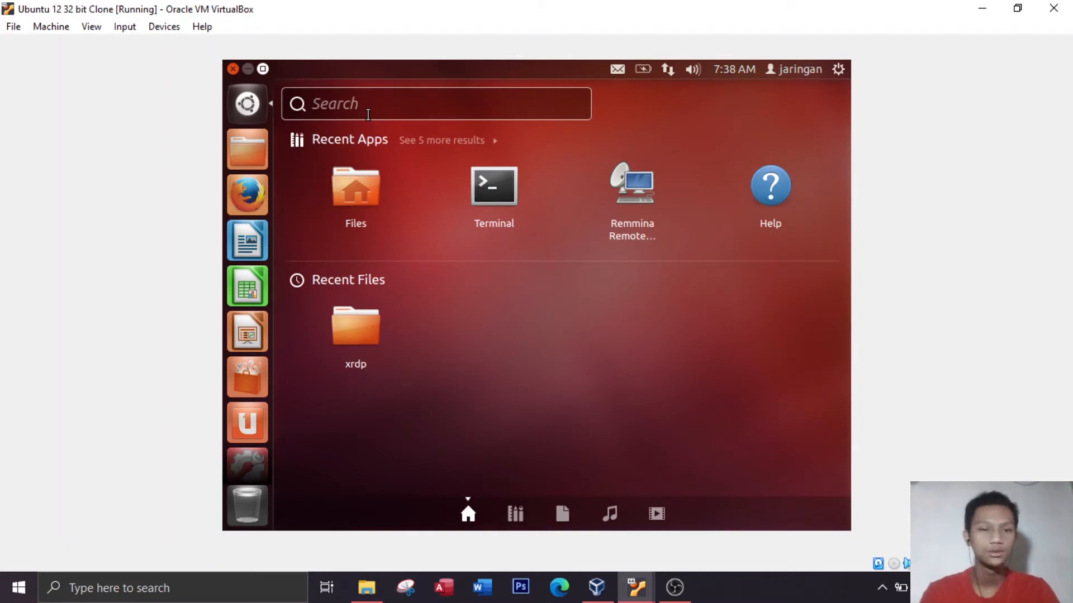
type("\\\\")
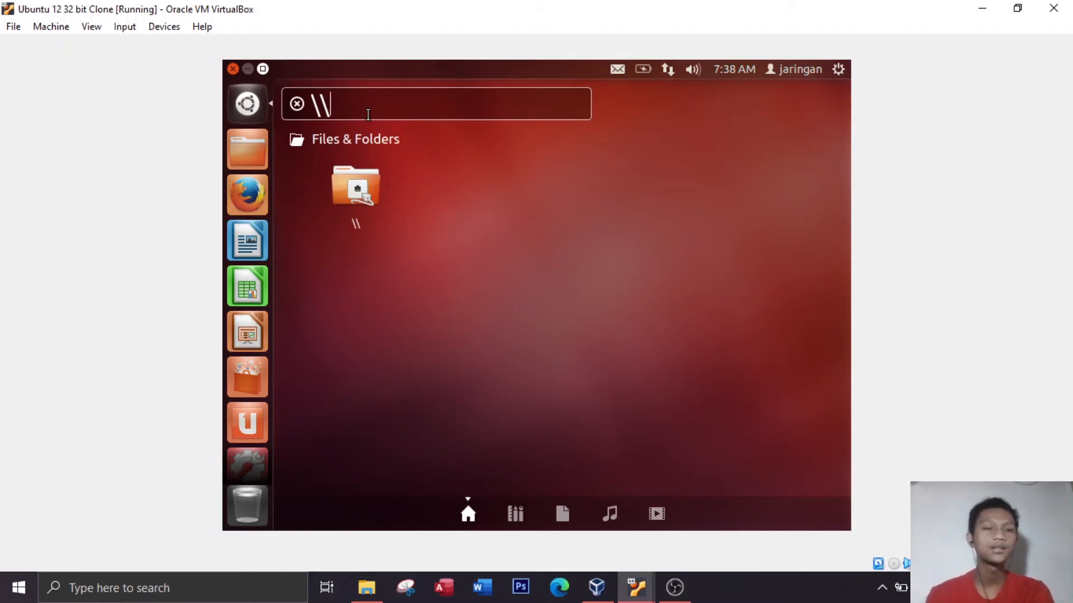
left_click(249, 106)
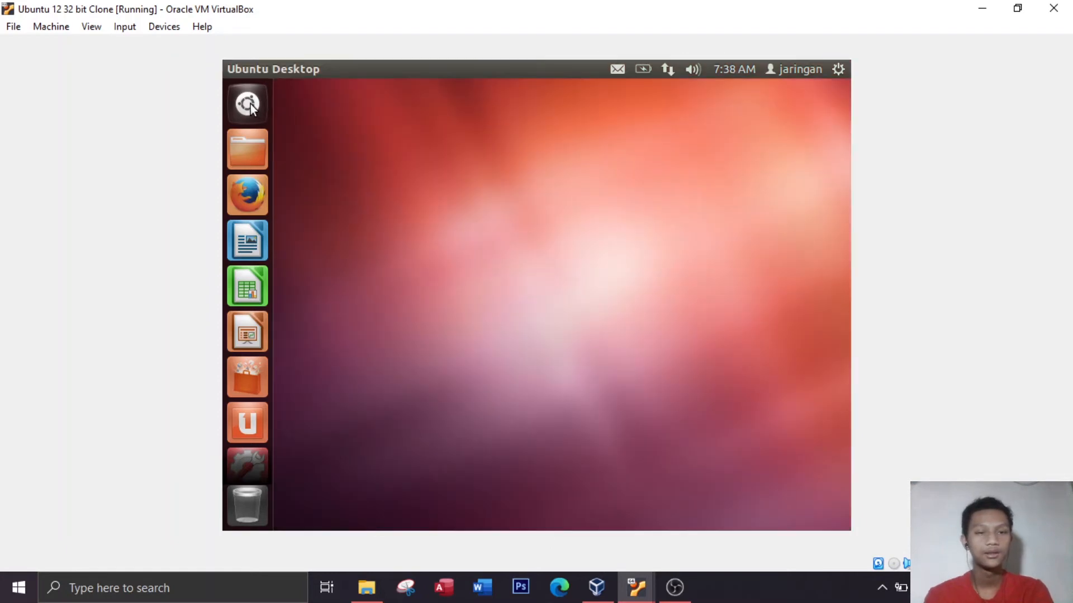
left_click(637, 587)
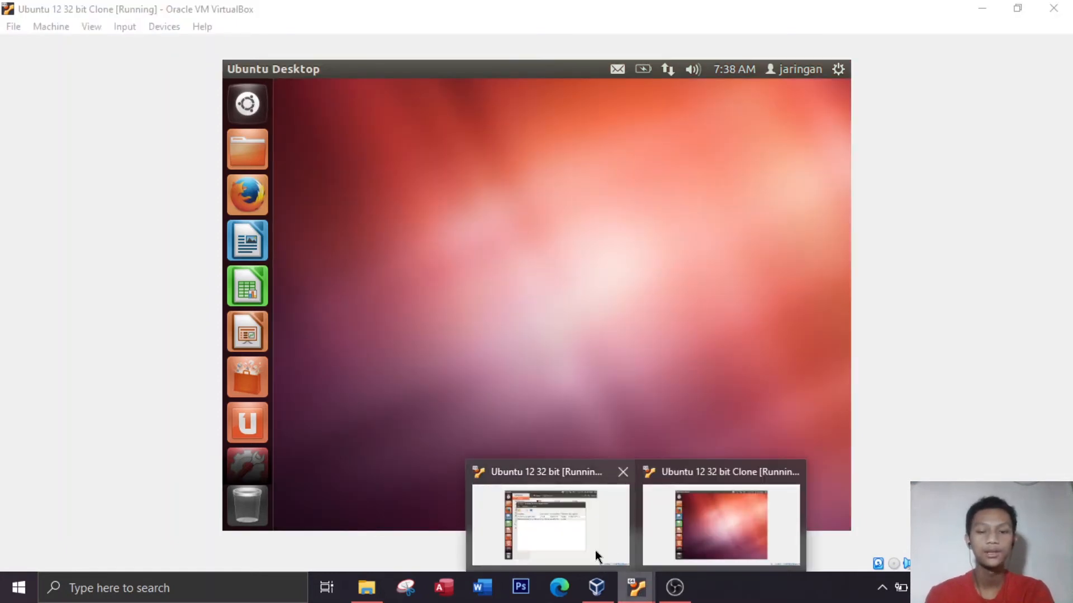
left_click(570, 530)
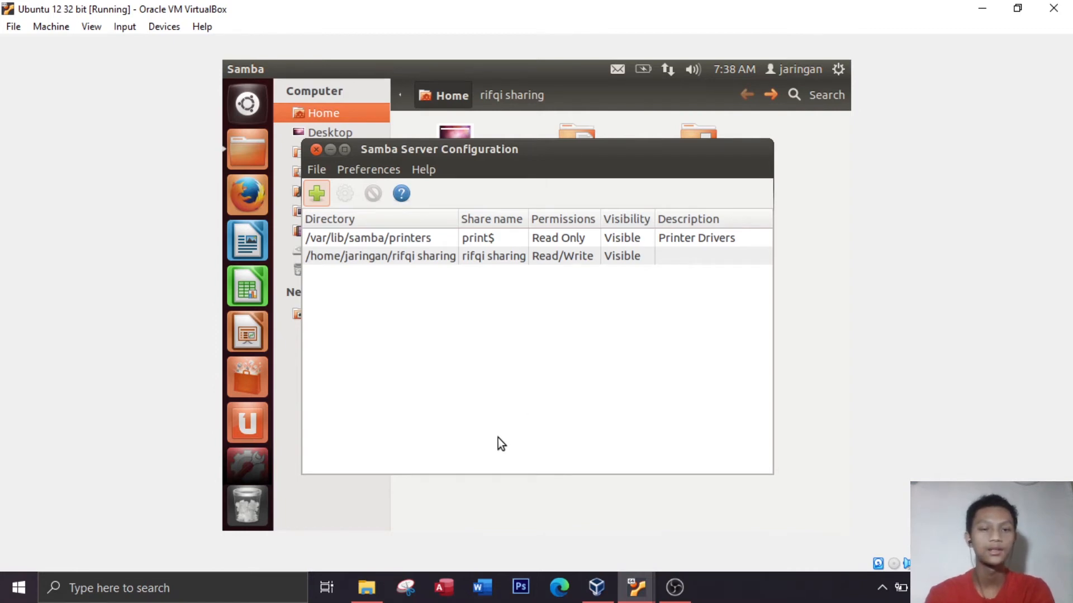
Open a terminal, run ifconfig, and examine the eth1 inet address of this virtual machine
left_click(239, 109)
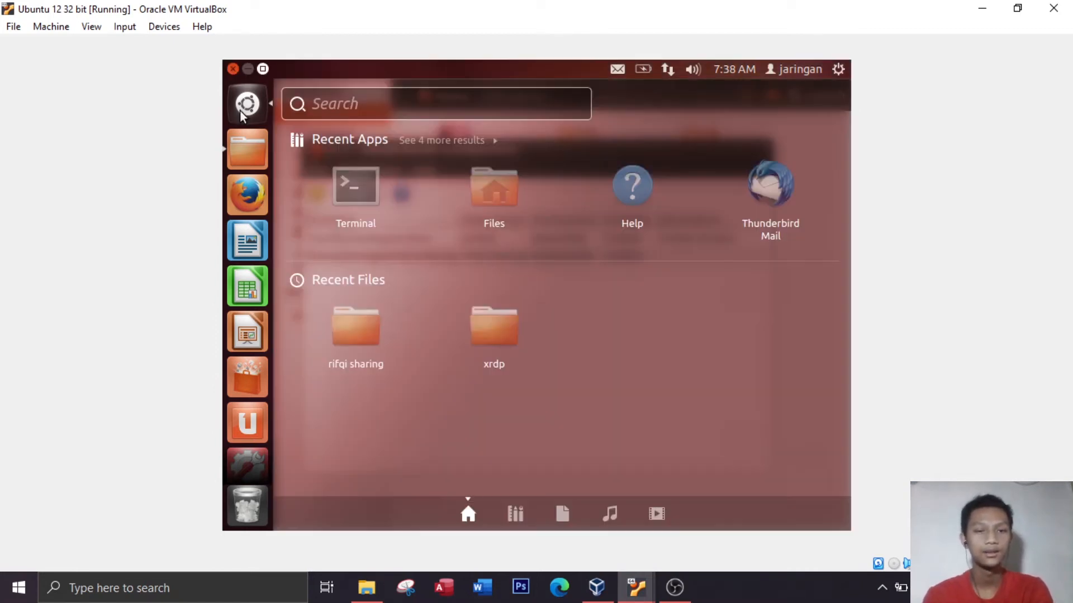
left_click(353, 191)
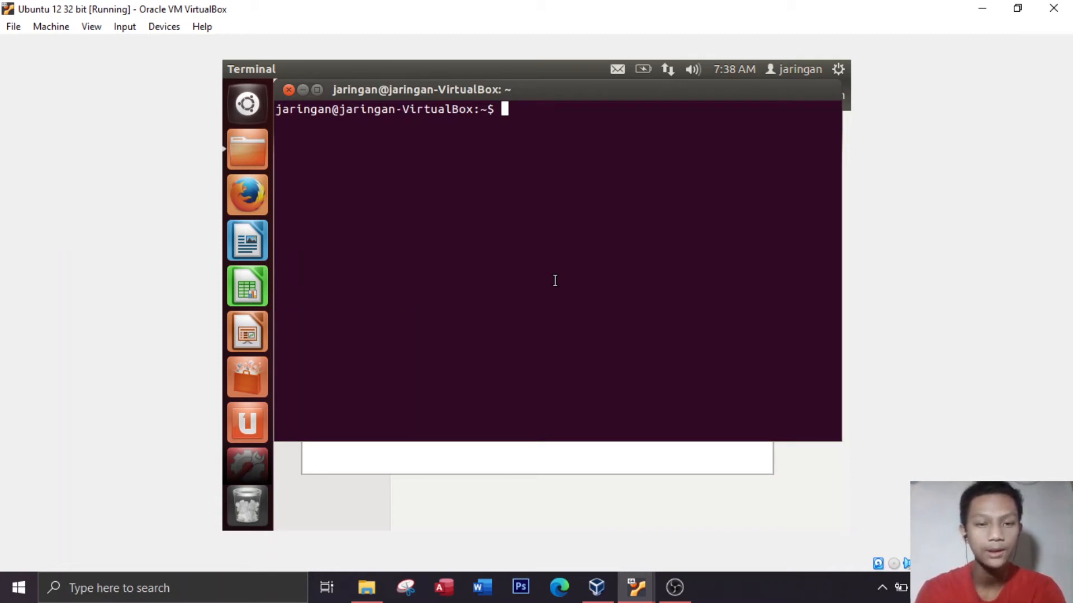
type("ifconfig")
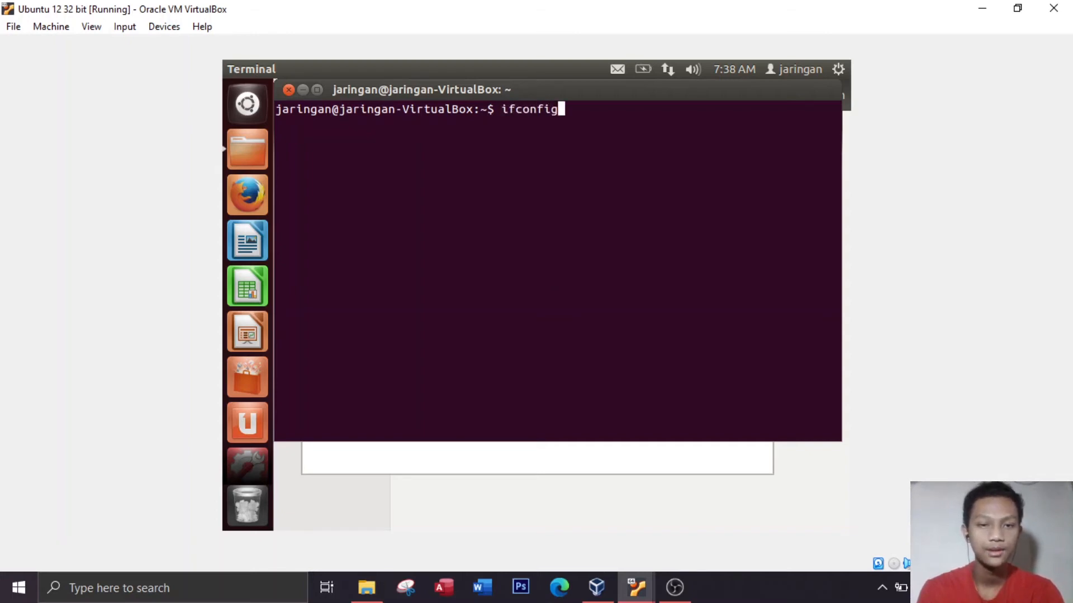
key("Return")
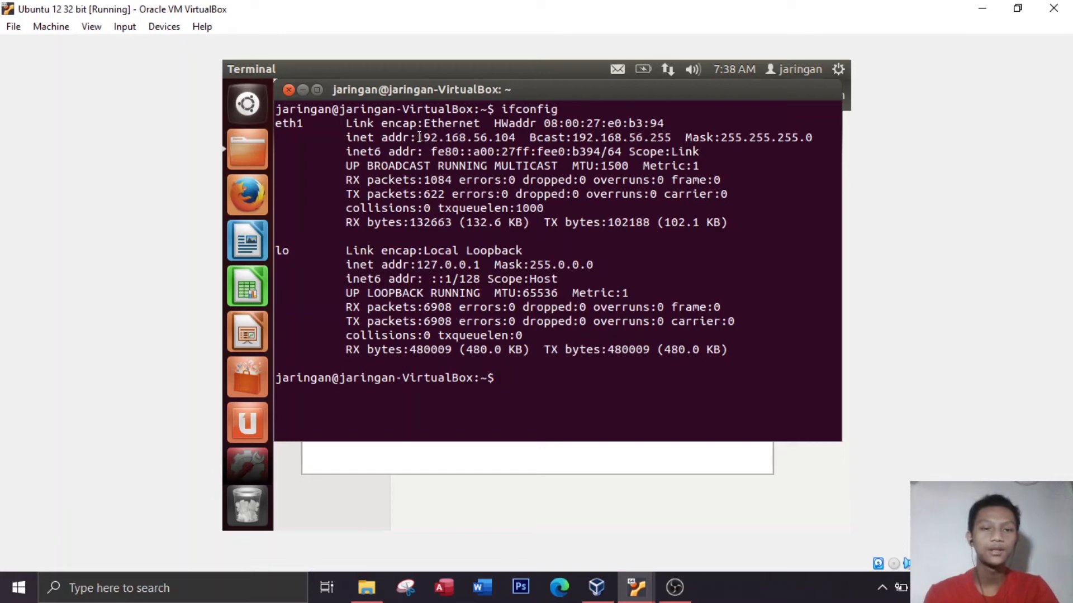
left_click_drag(417, 137, 515, 139)
left_click(514, 139)
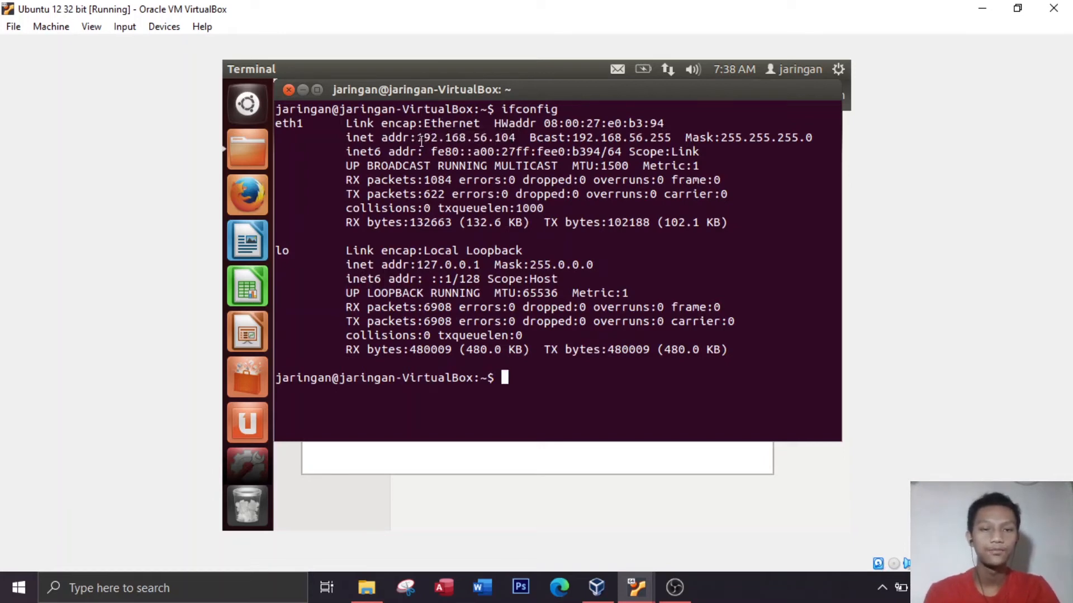
left_click_drag(419, 138, 515, 139)
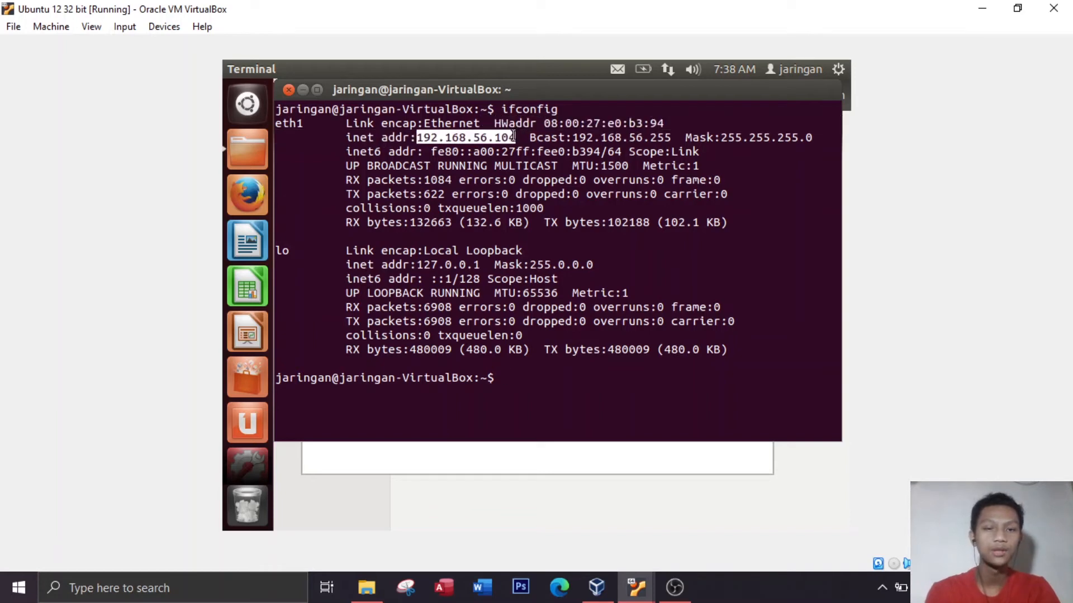
left_click(583, 287)
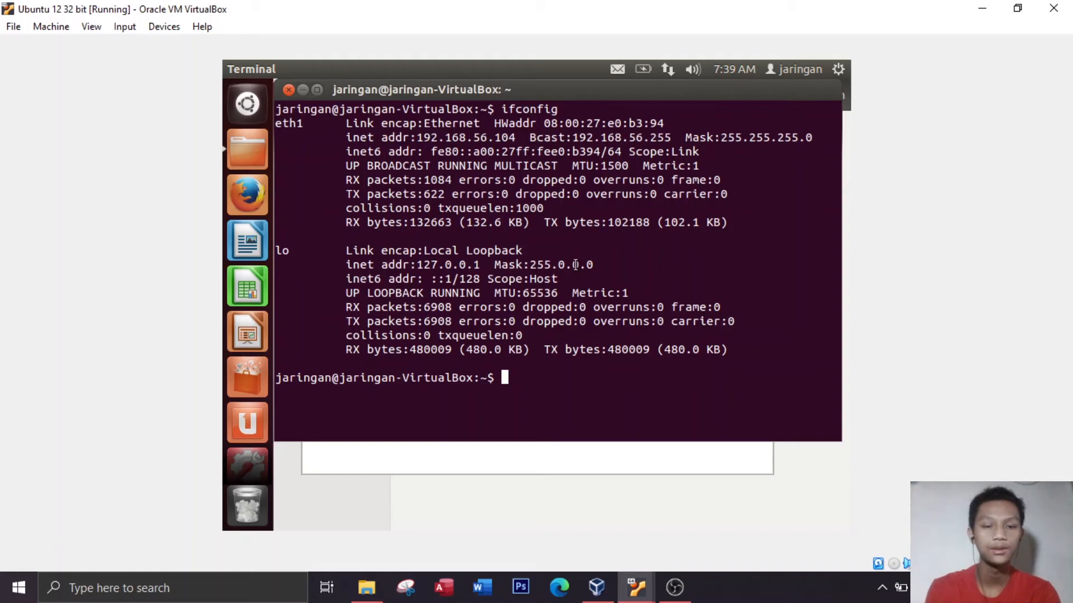
Switch to the Ubuntu 12 32 bit Clone virtual machine and open the network location \\192.168.56.104 from the dash
mouse_move(637, 584)
left_click(721, 532)
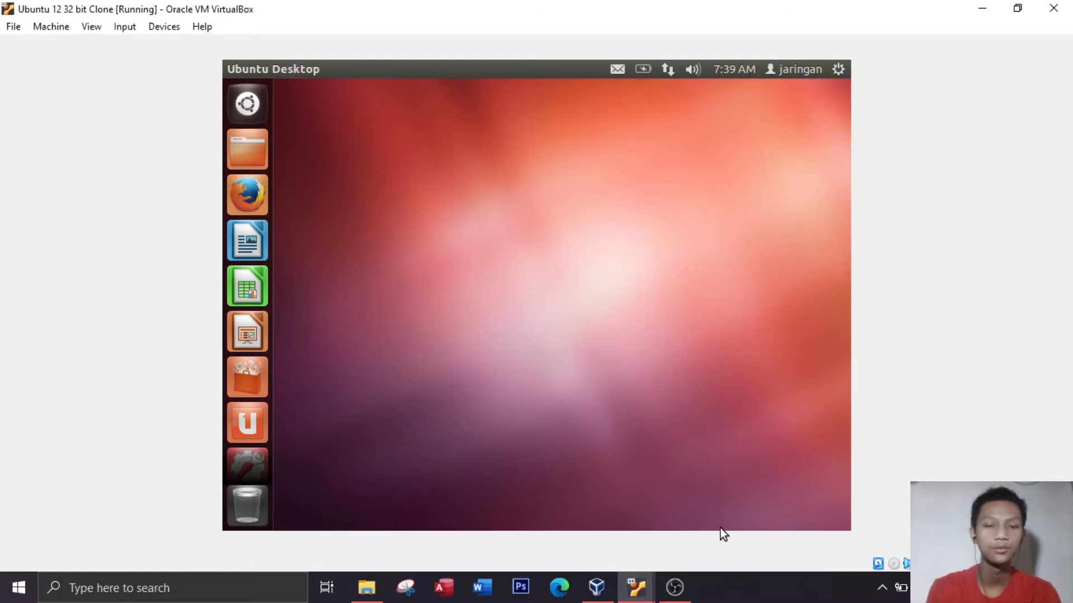
left_click(251, 111)
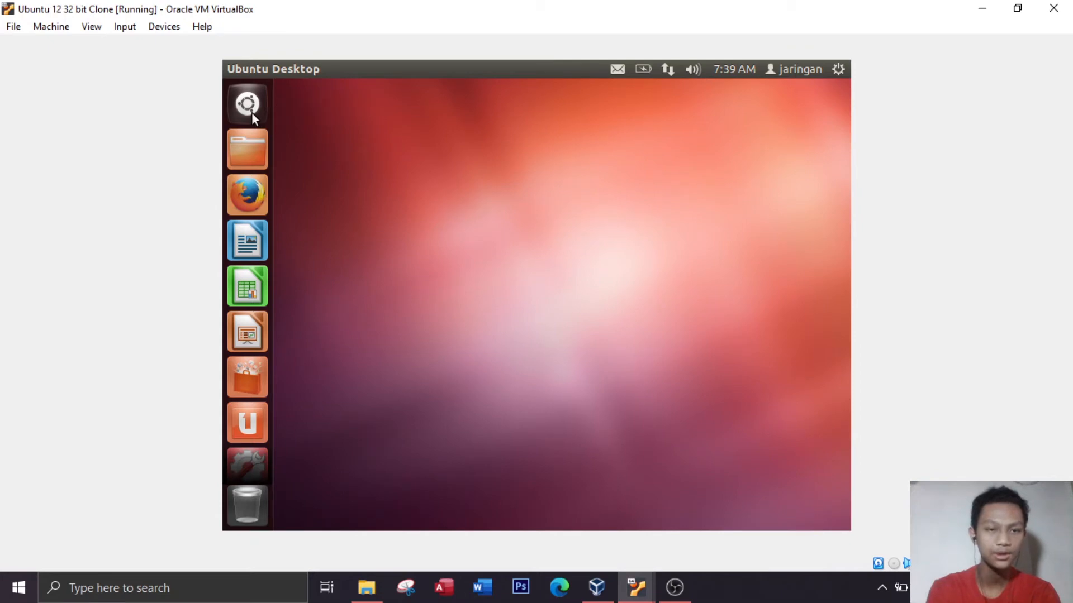
type("\\")
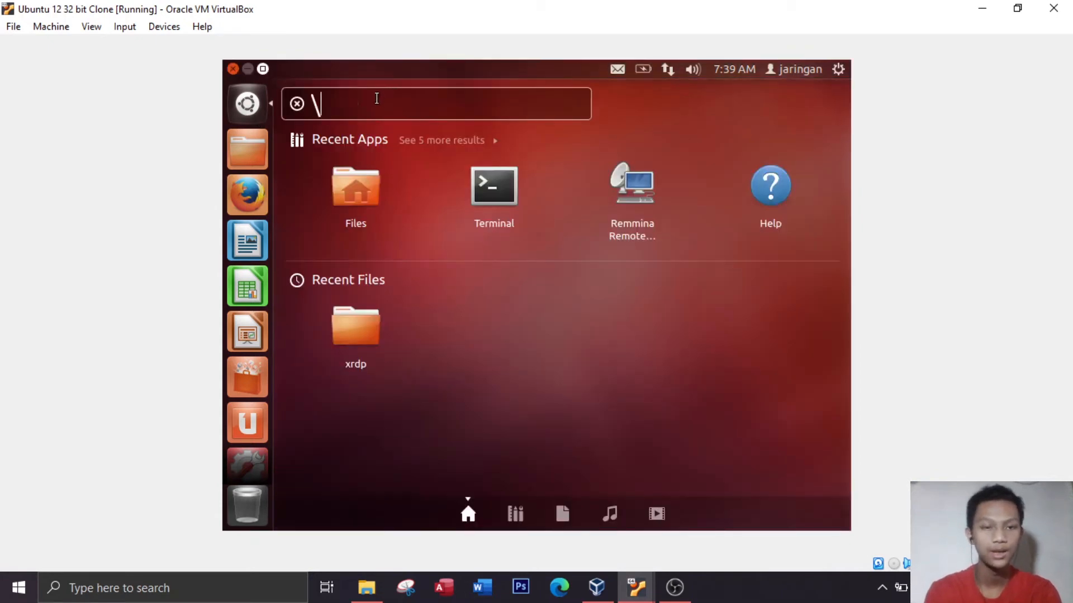
type("\\192")
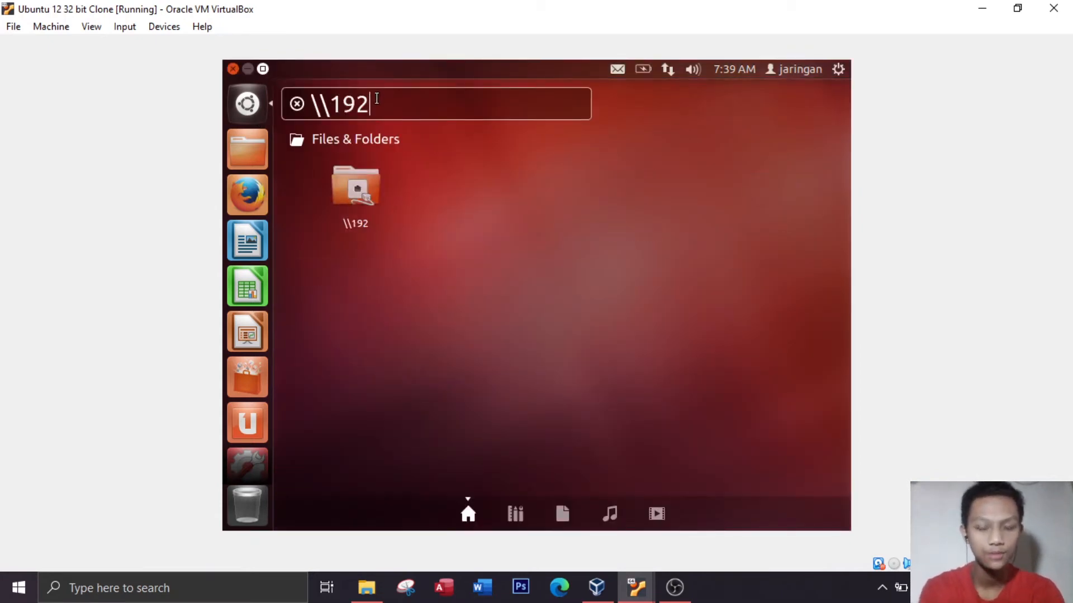
type(".168.5")
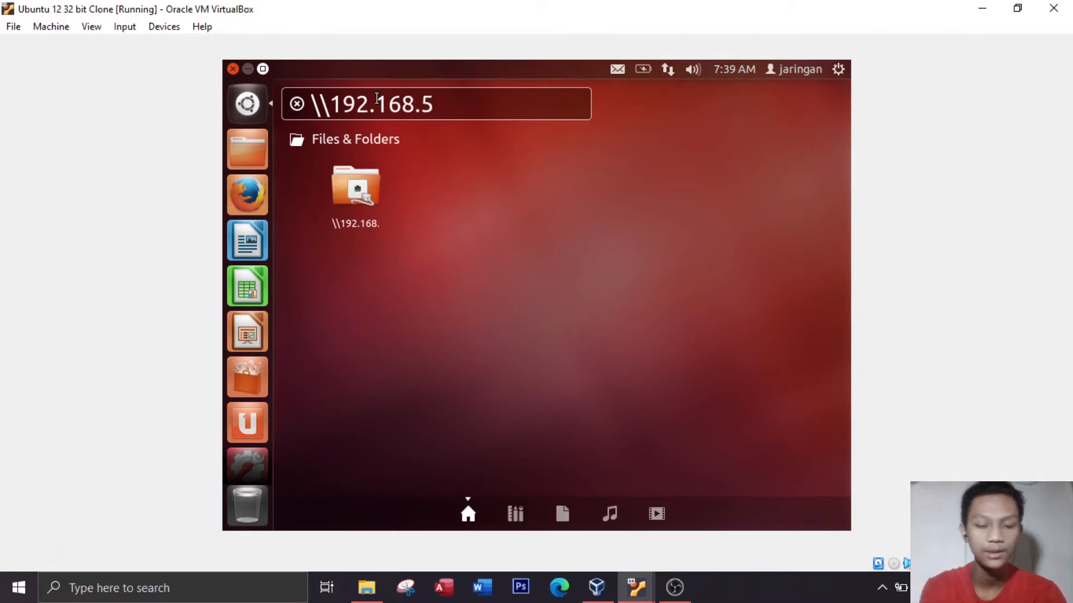
type("6.104")
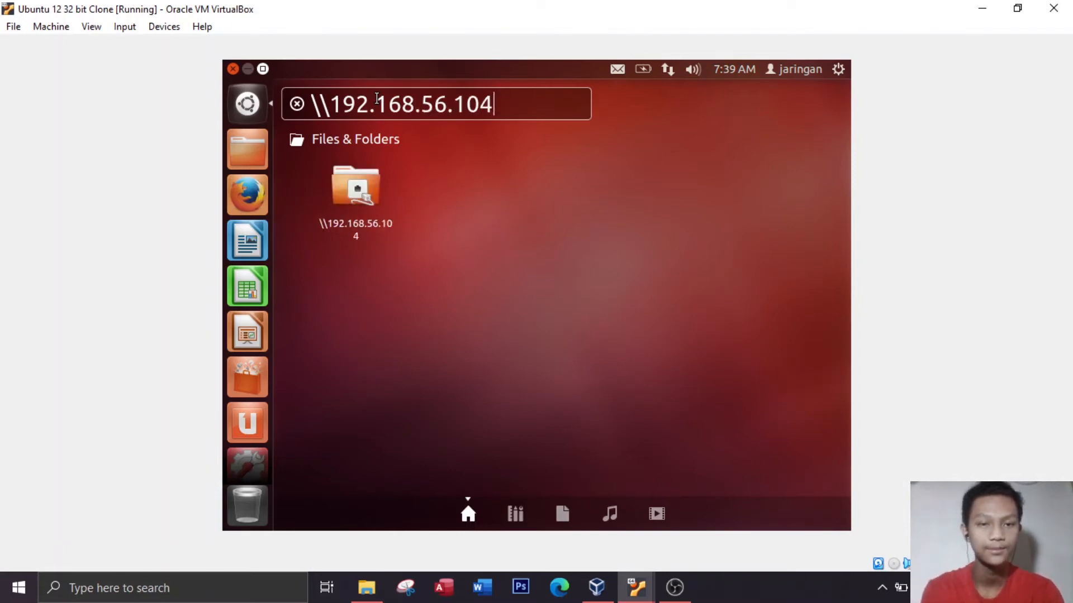
key("Return")
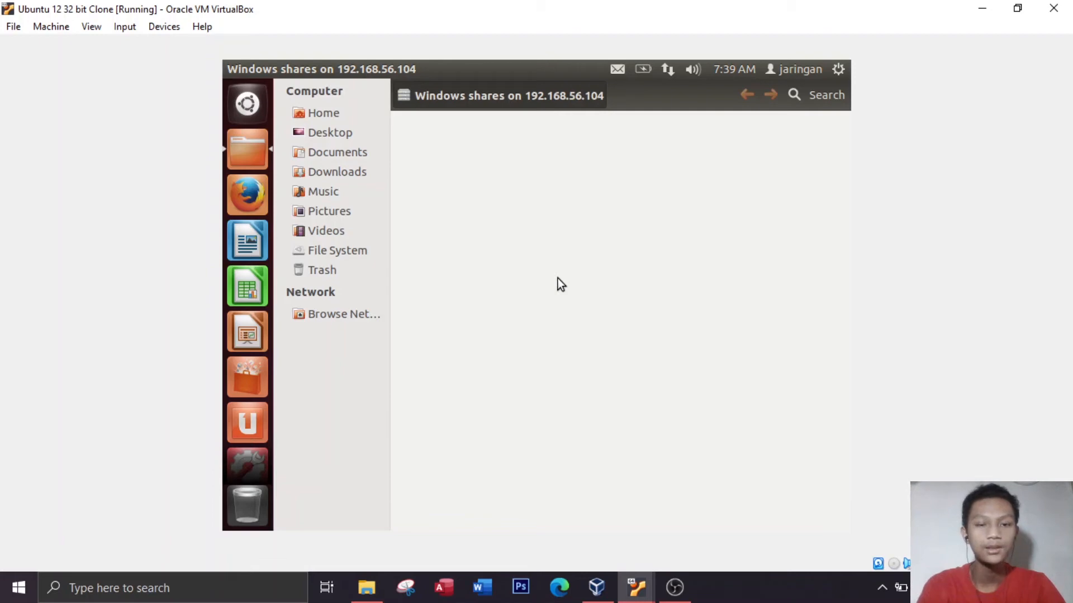
Ping 192.168.56.104 from a terminal on the clone to check the connection, and close the terminal
left_click(248, 108)
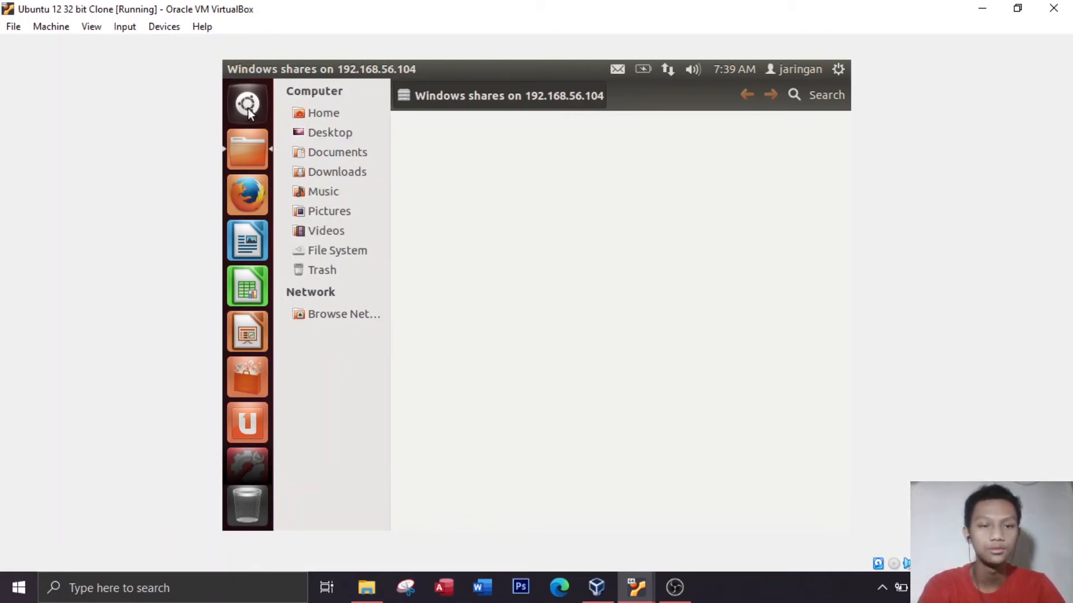
left_click(496, 180)
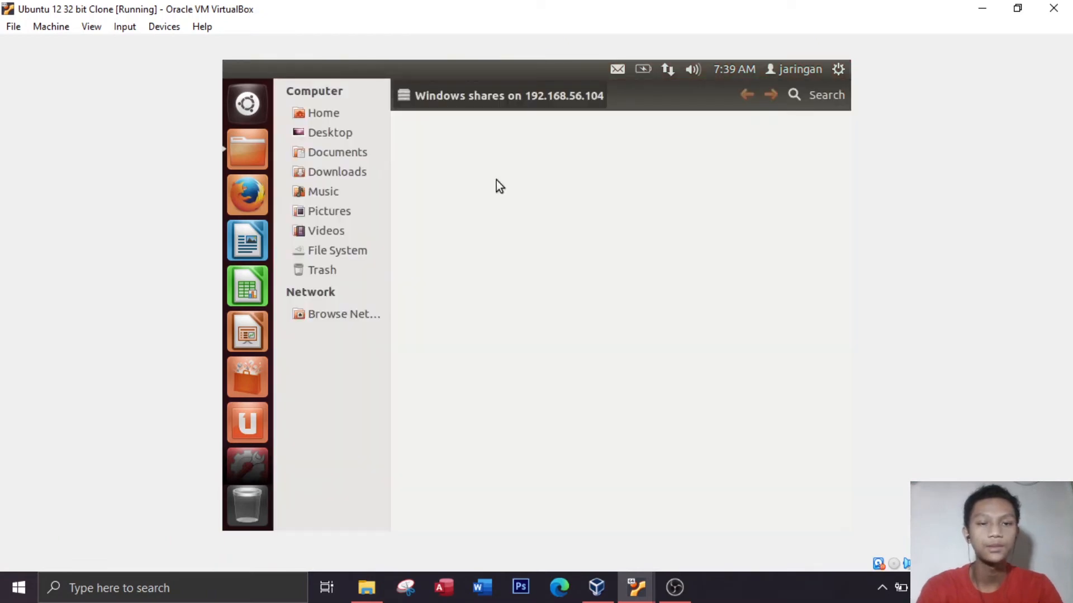
type("ping ")
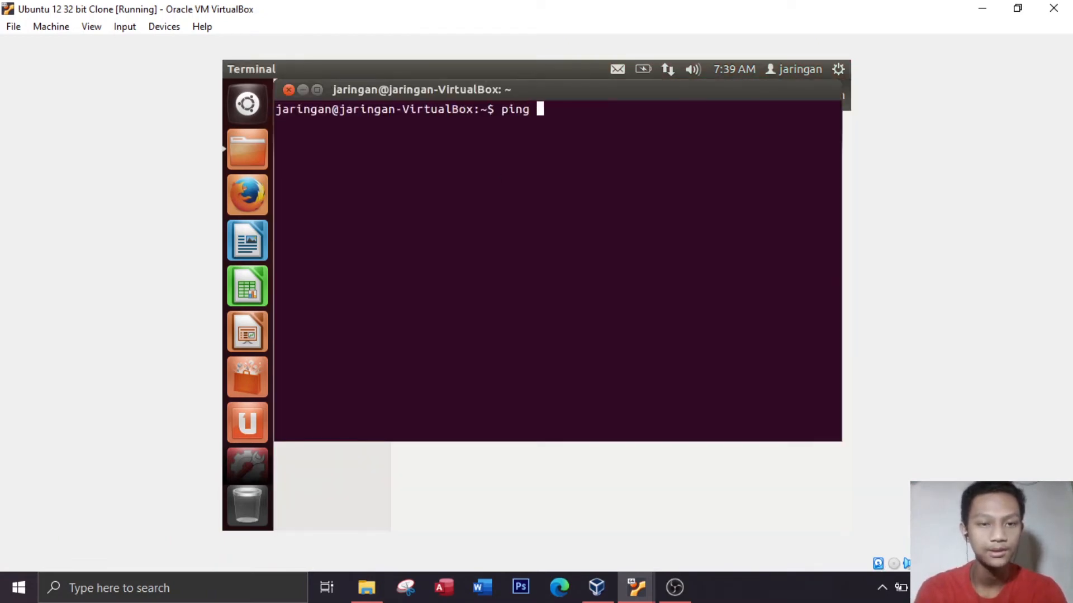
type("192")
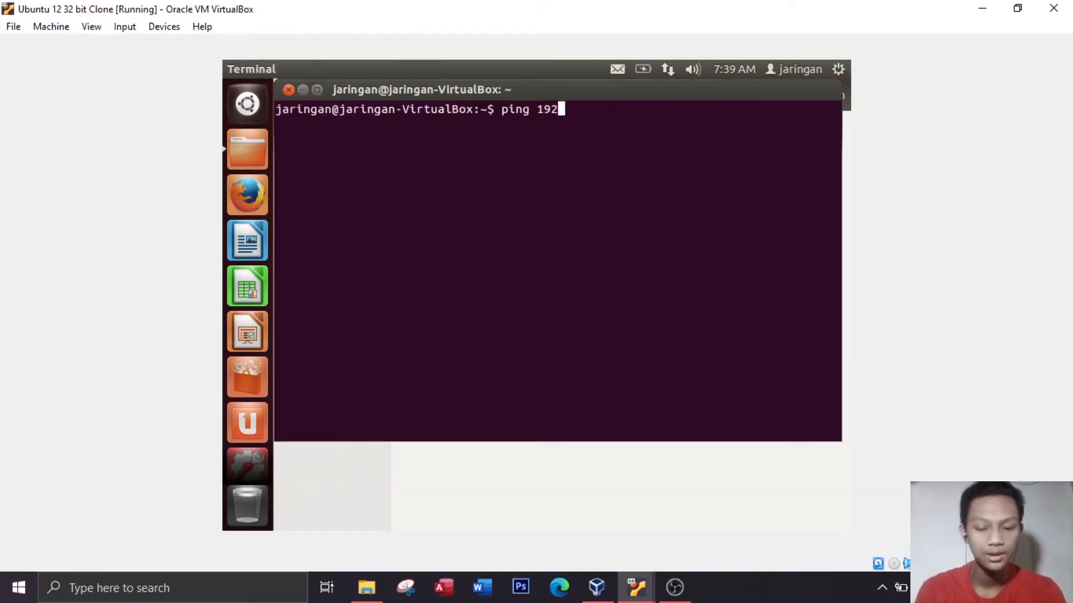
type(".168.")
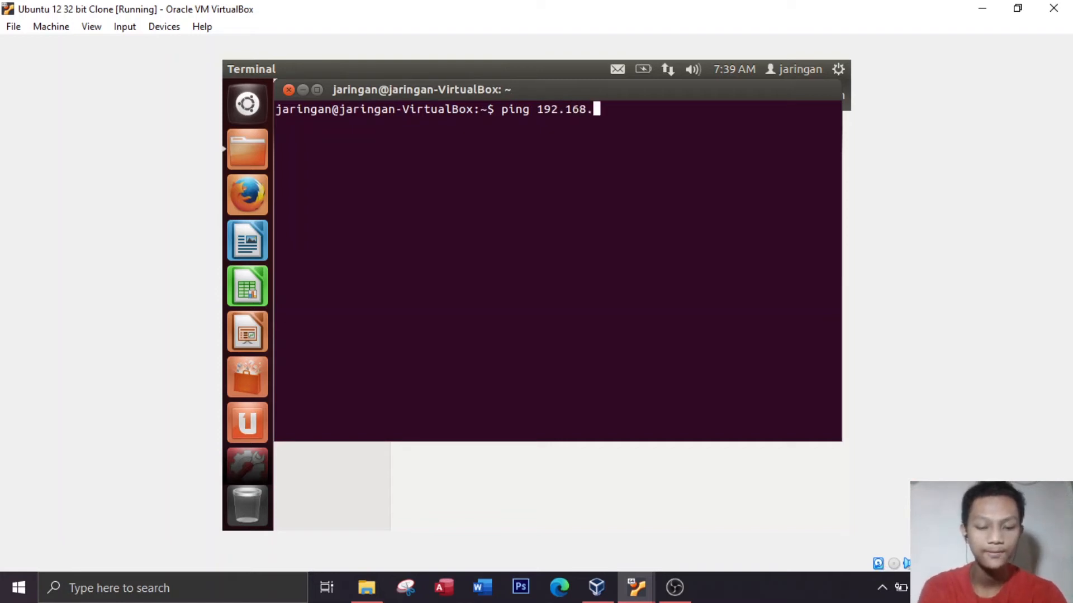
type("56.10")
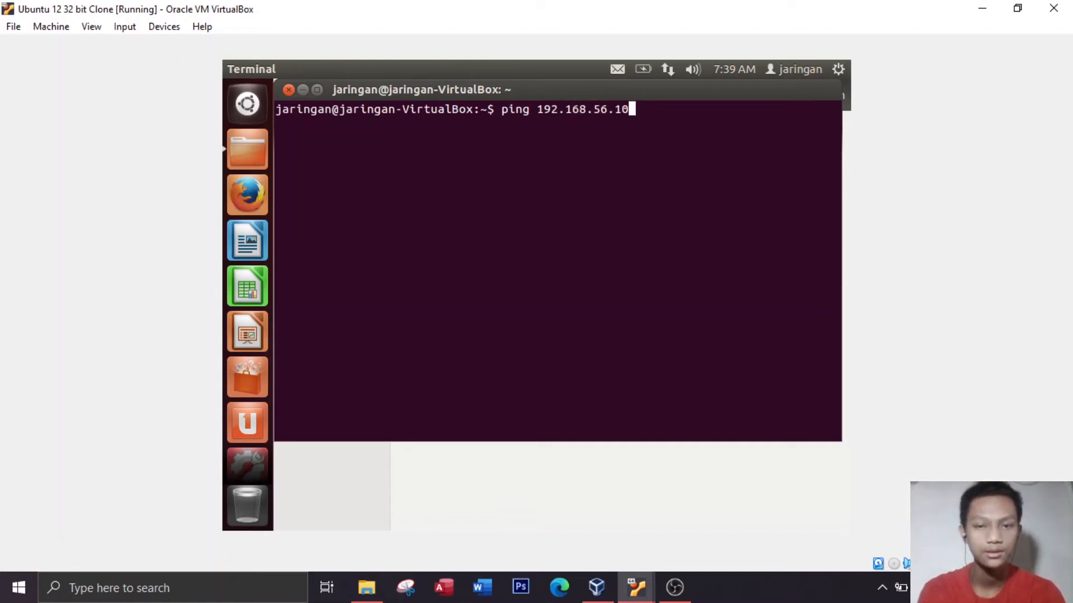
type("4")
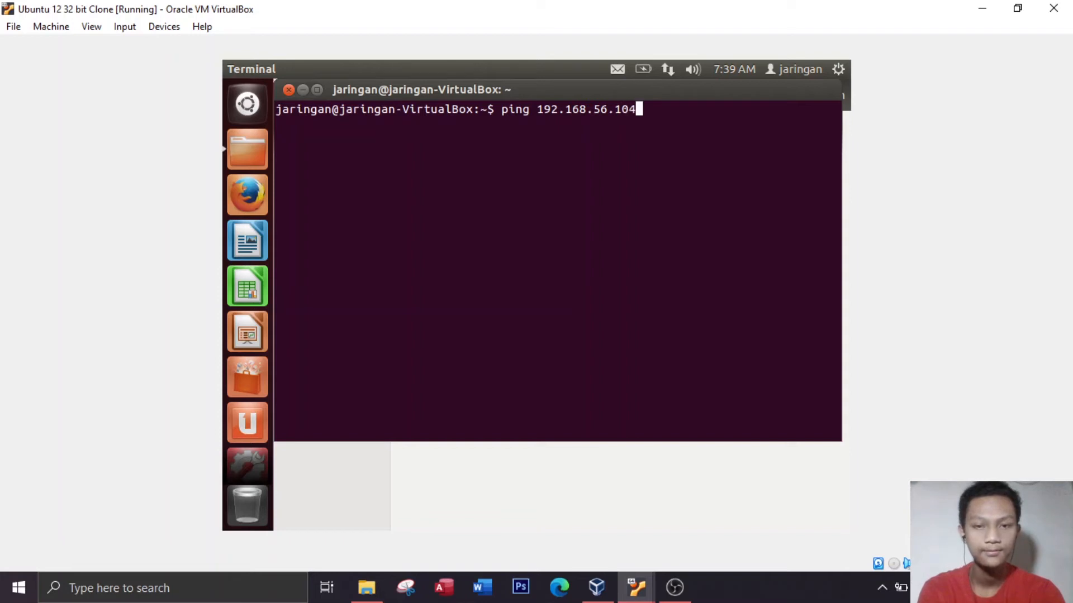
key("Return")
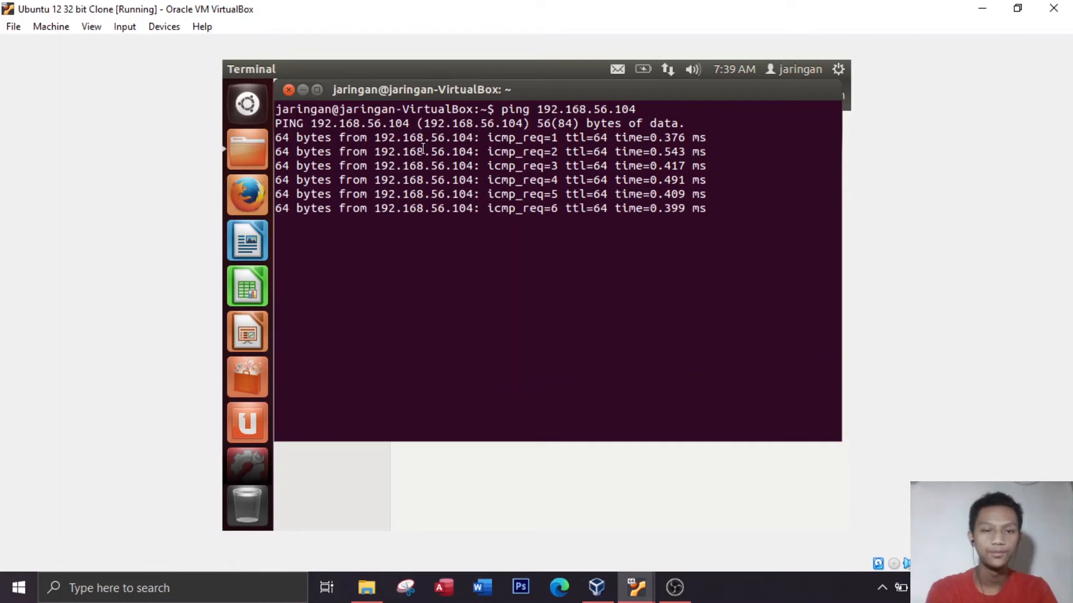
left_click(289, 90)
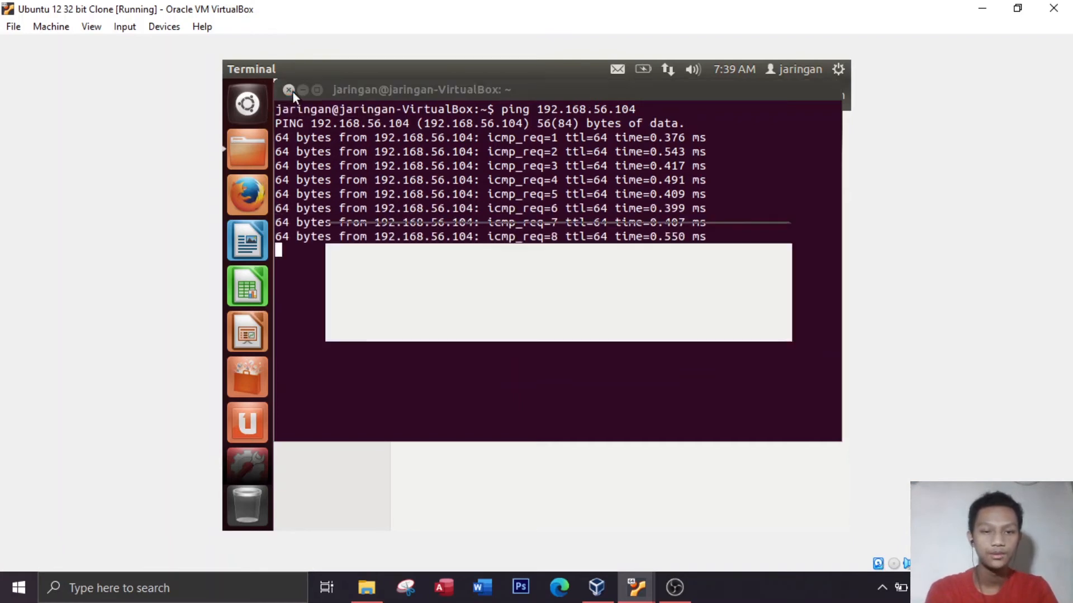
left_click(763, 323)
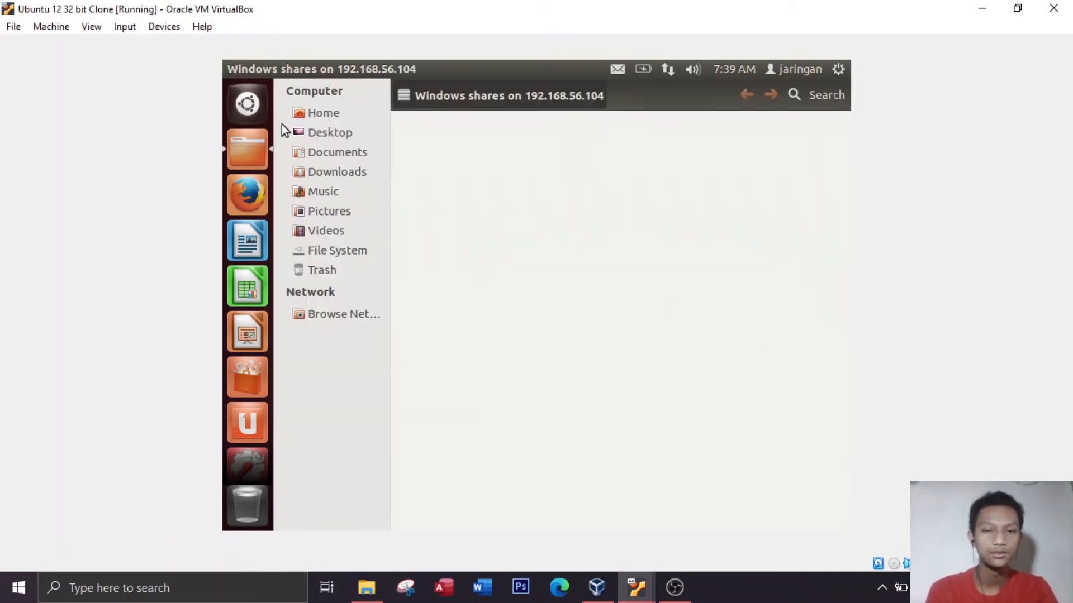
Try again to open \\192.168.56.104 from the dash, dismiss the error and close the empty shares window
left_click(257, 106)
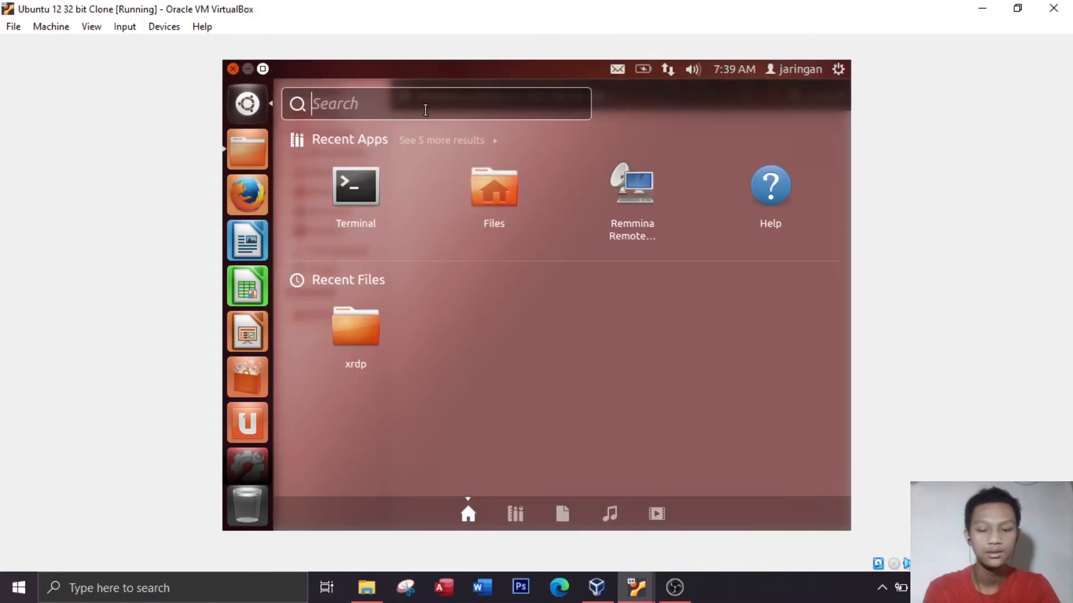
type("\\\\")
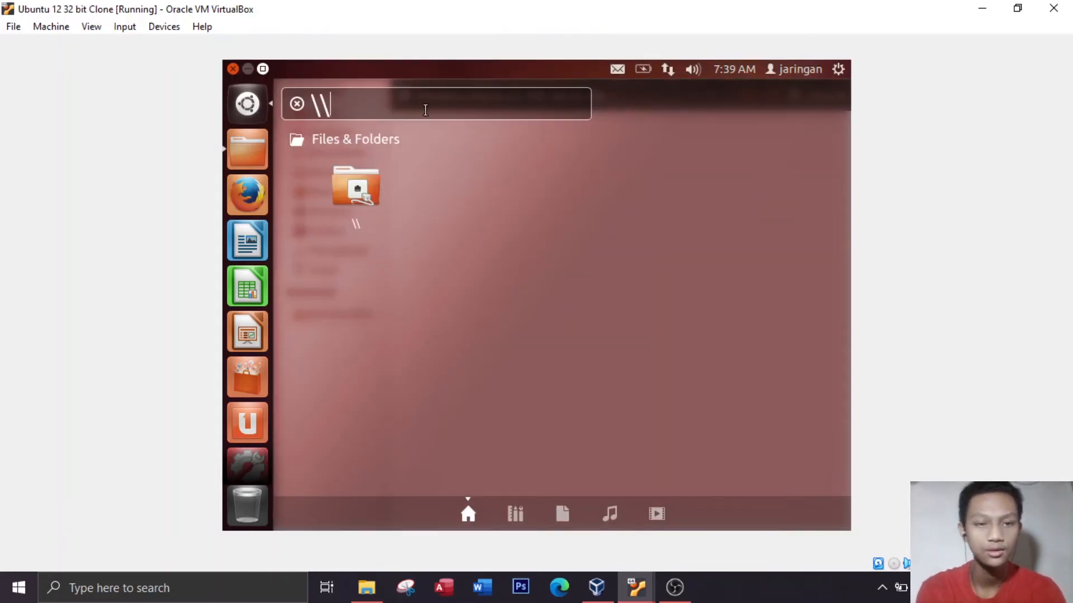
type("192.168")
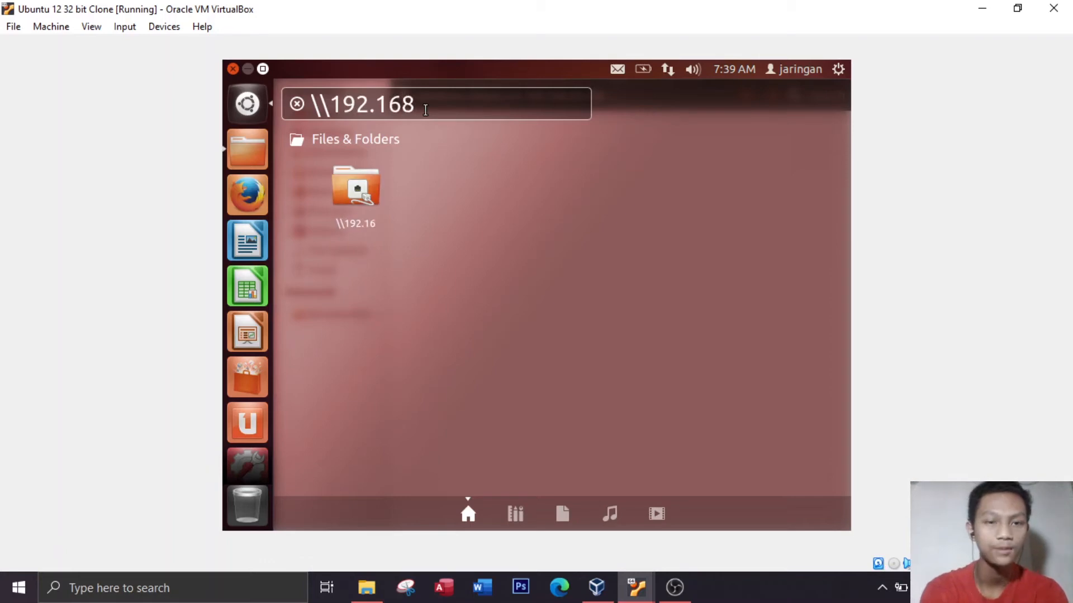
type(".56.10")
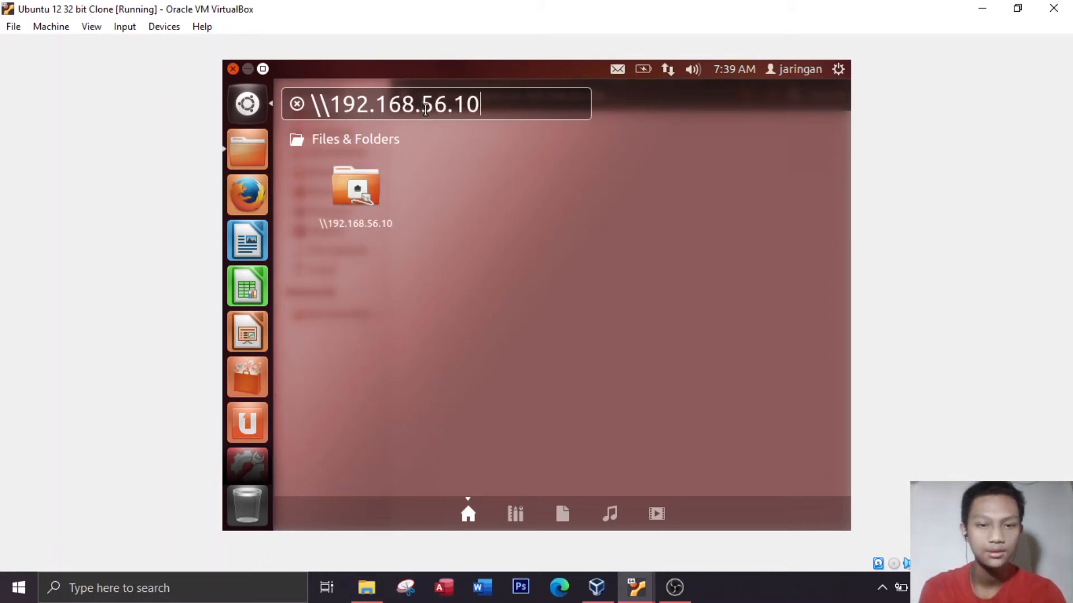
type("4")
key("Return")
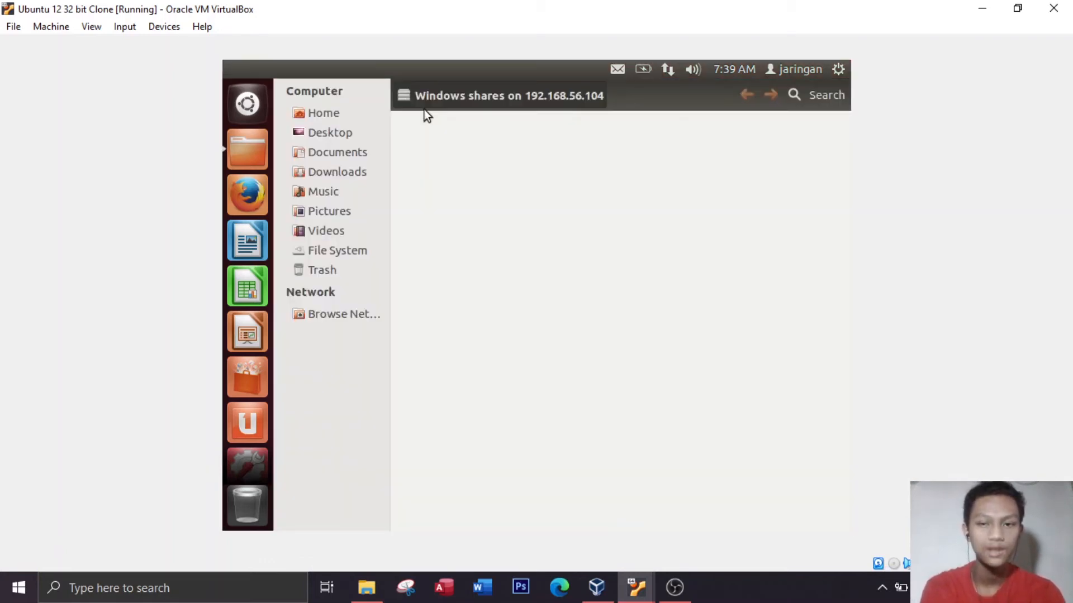
left_click_drag(519, 170, 592, 199)
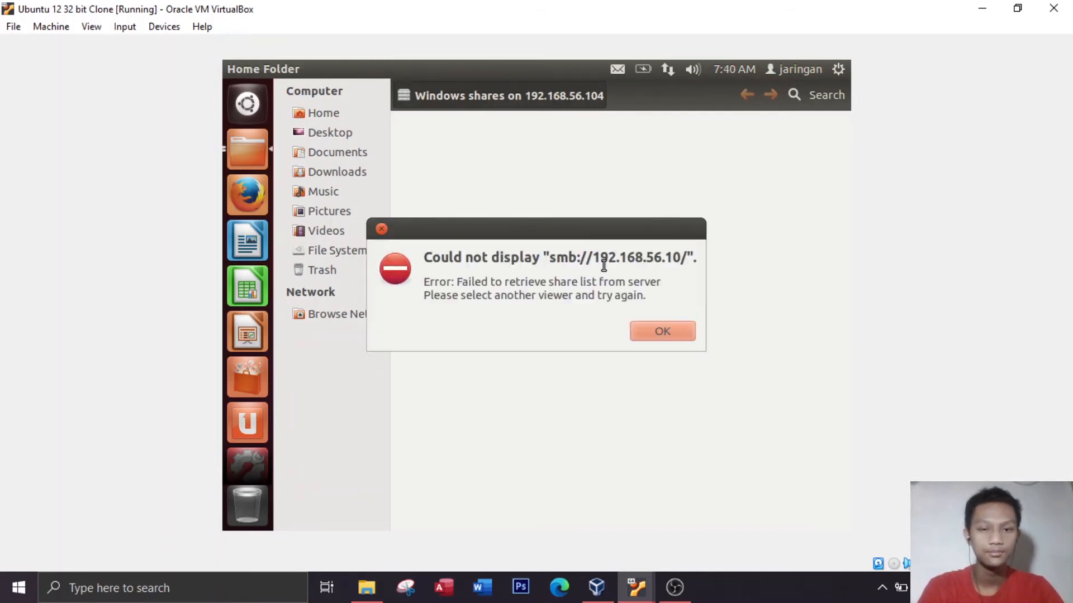
left_click(653, 334)
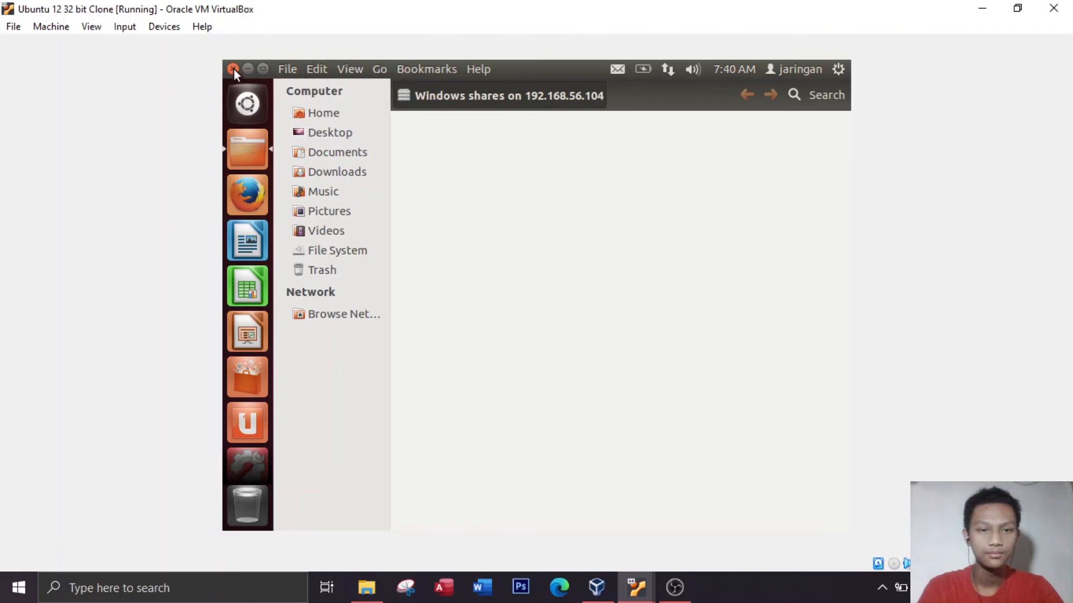
left_click(233, 69)
Search the dash for the address //192.168.56.104, correcting its separators to dots
left_click(235, 103)
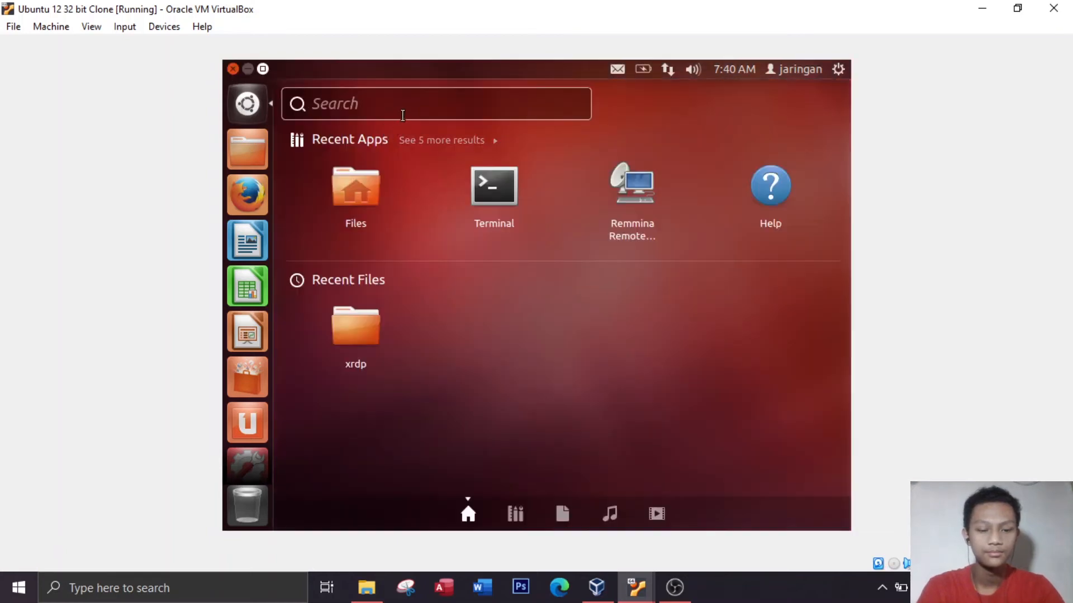
type("//192")
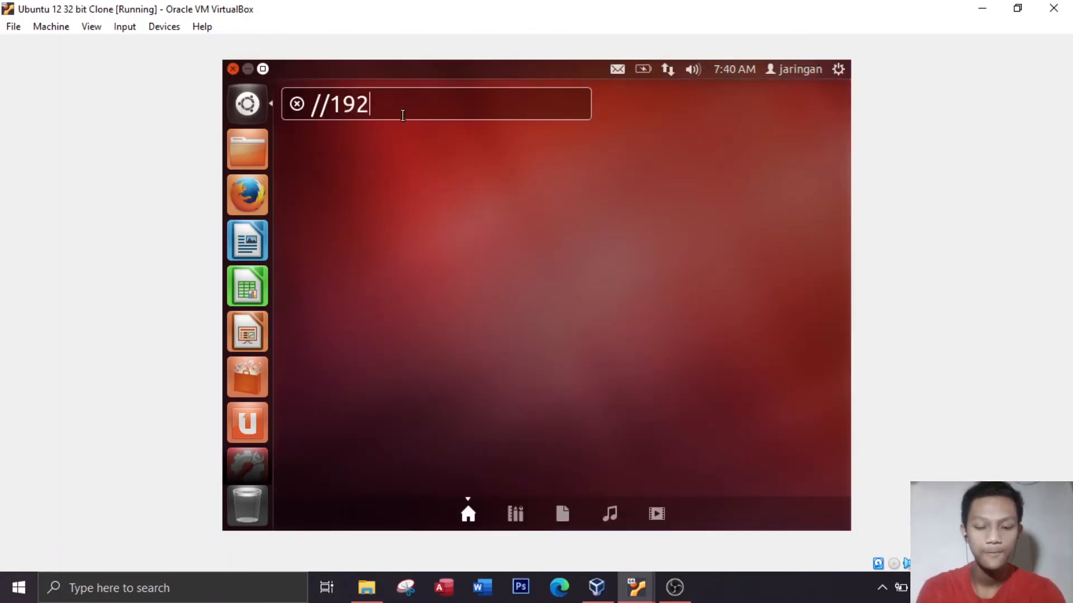
type("/168/.")
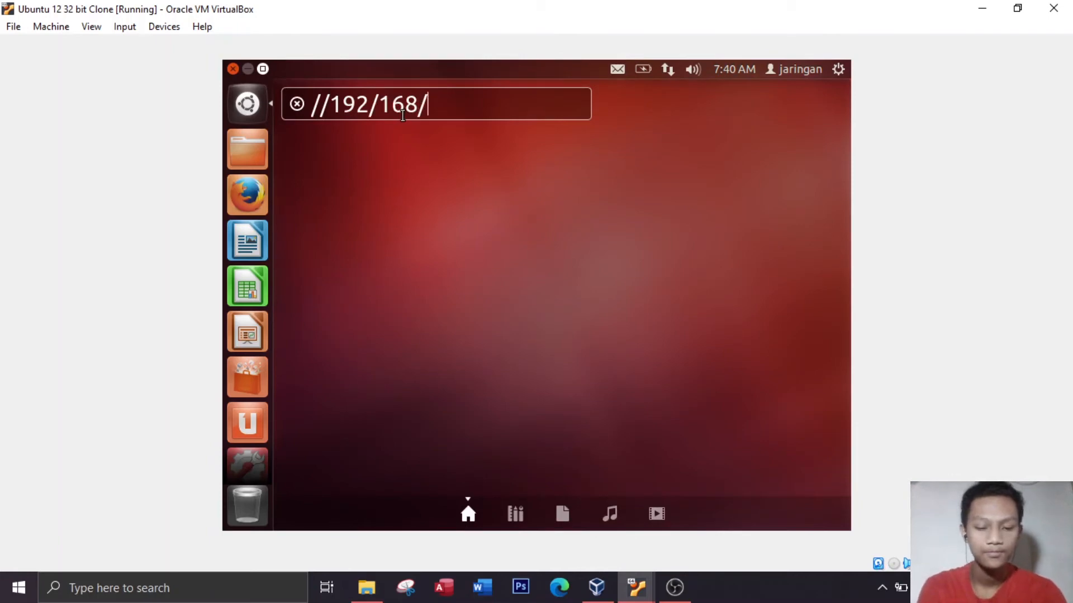
key("BackSpace")
key("BackSpace")
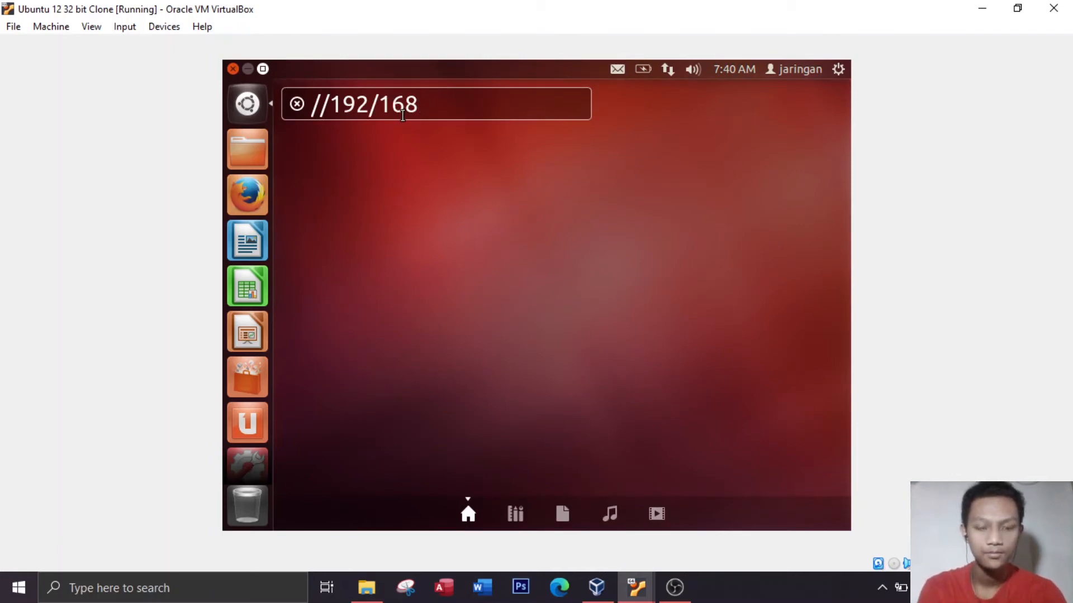
key("BackSpace")
key("BackSpace")
key("BackSpace")
key("BackSpace")
type(".")
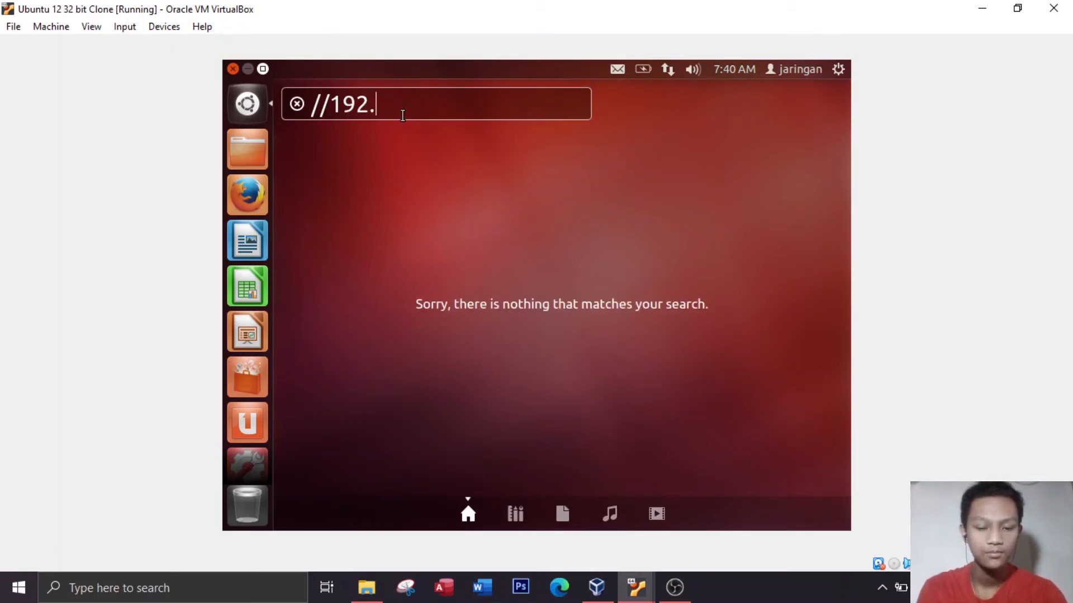
type("168")
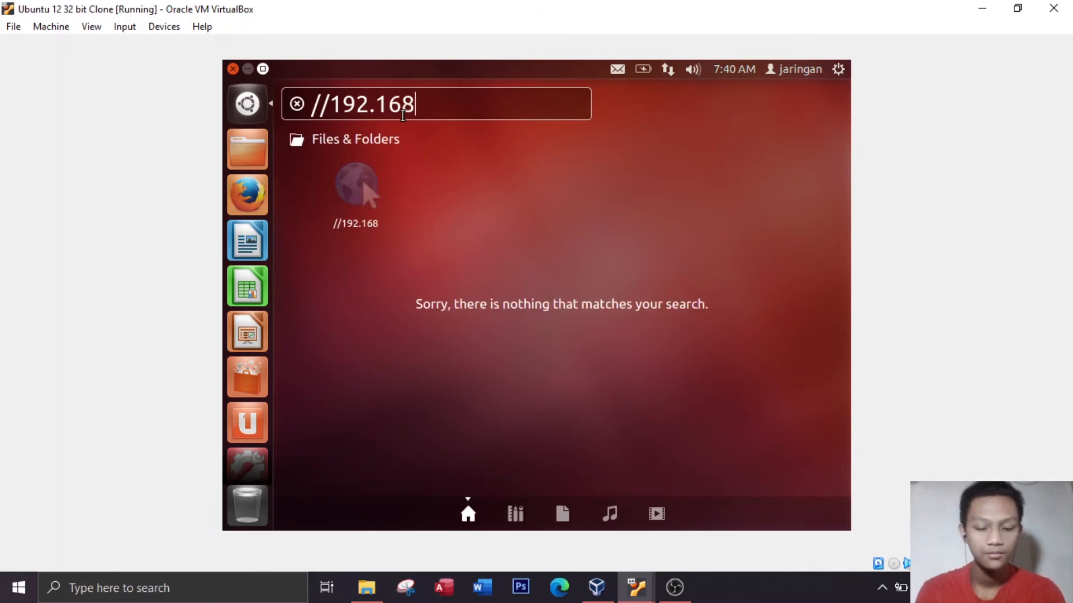
type(".56.")
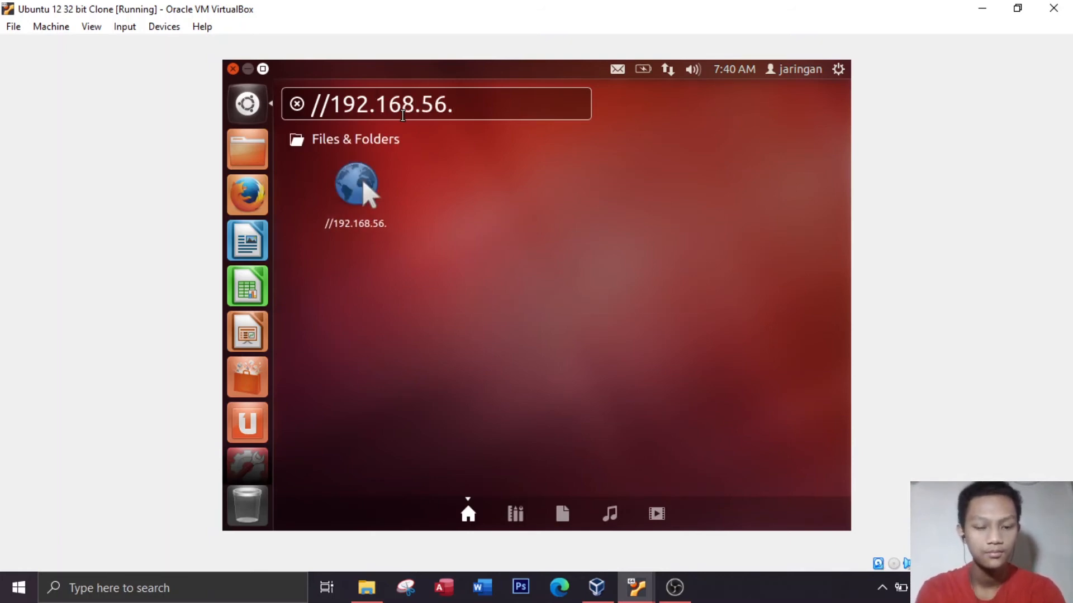
type("104")
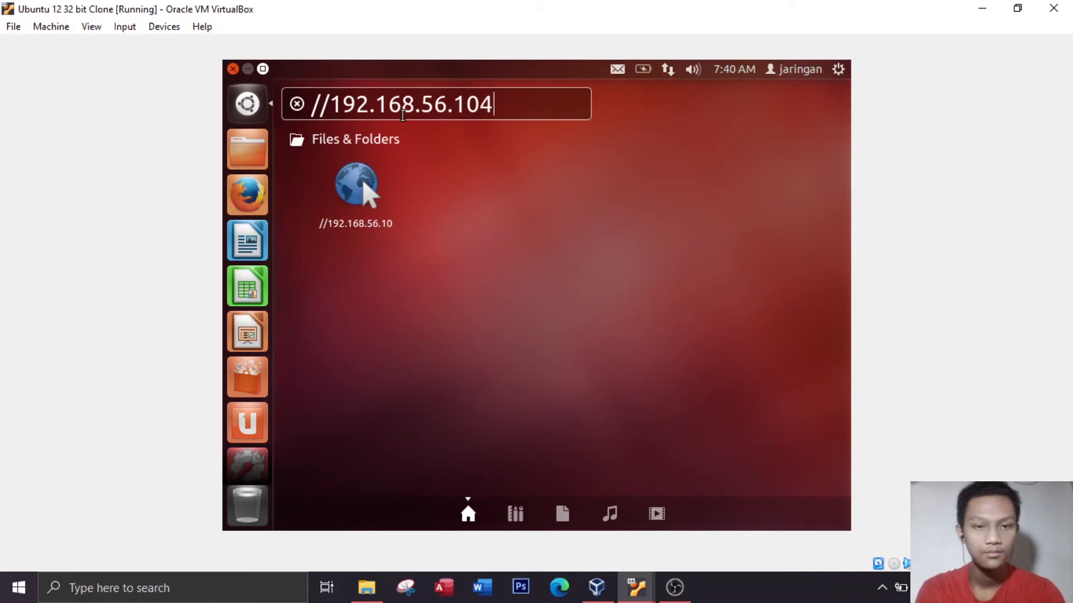
Replace the address's leading slashes with \\ and open the Windows shares on 192.168.56.104 to view the shared folder
key("Left")
key("Left")
key("Left")
key("Left")
key("Left")
key("Left")
key("Left")
key("Left")
key("Left")
key("BackSpace")
key("BackSpace")
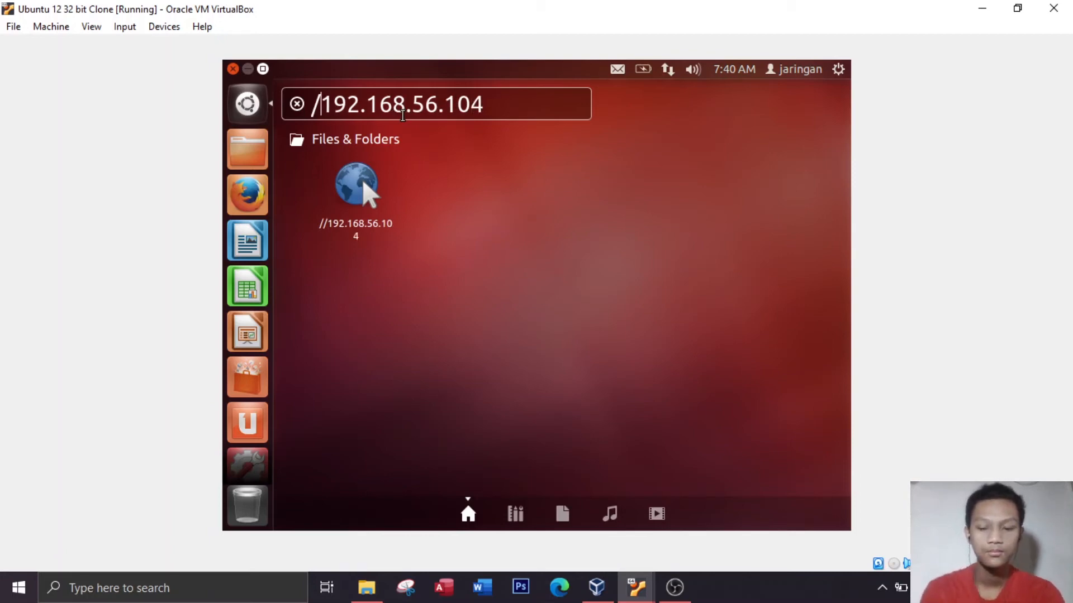
type("\\\\")
key("Return")
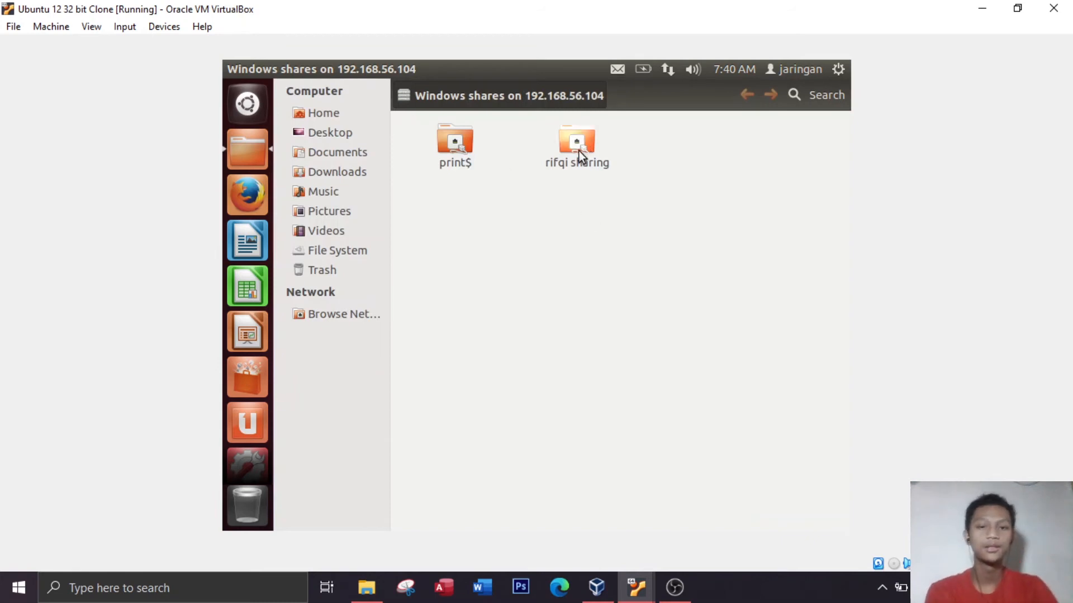
left_click(578, 151)
left_click(593, 206)
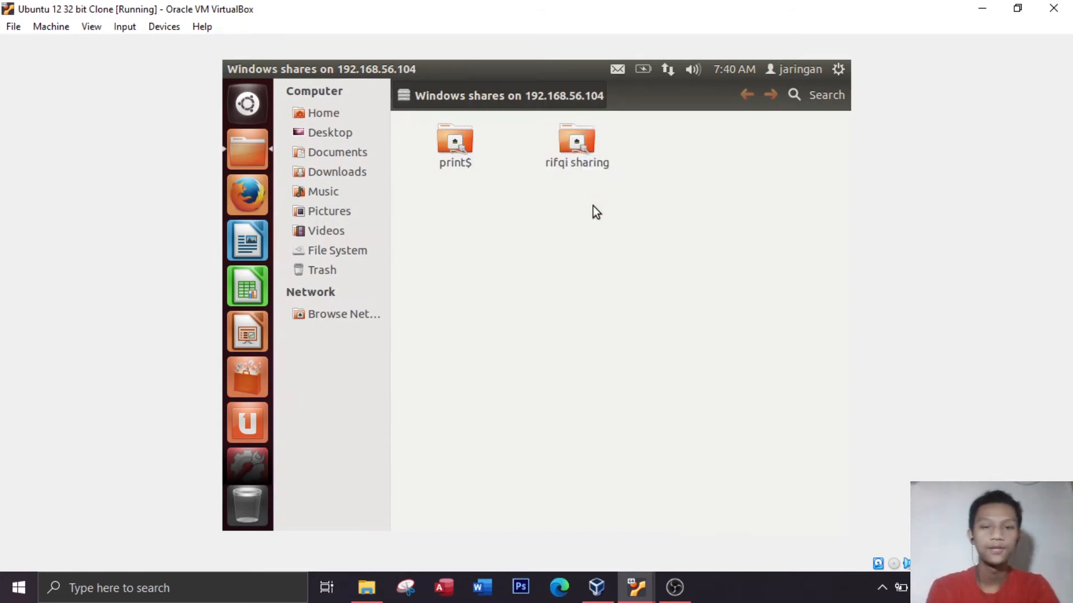
Open the non-system shared folder on 192.168.56.104 and select the file inside it to check access
double_click(586, 152)
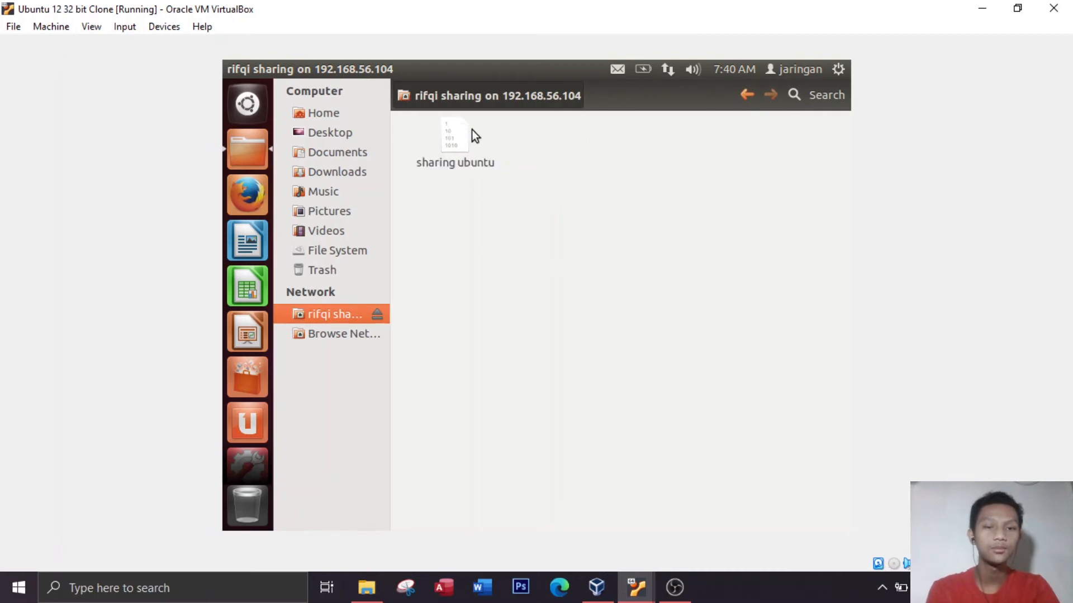
left_click(470, 131)
left_click(645, 217)
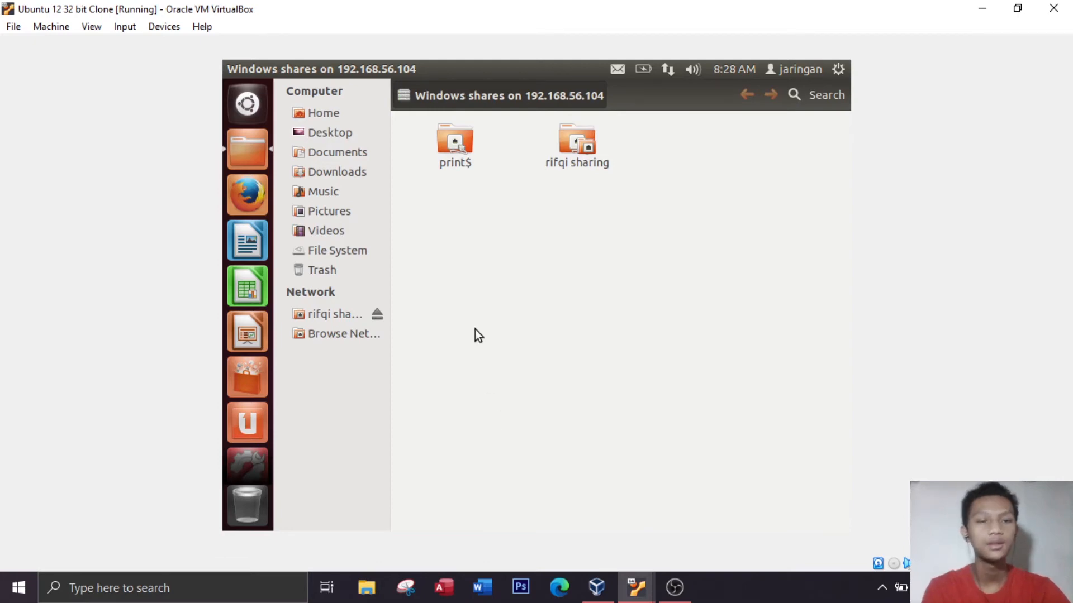
Switch to the original Ubuntu 12 32 bit virtual machine and open its Home folder
left_click(636, 587)
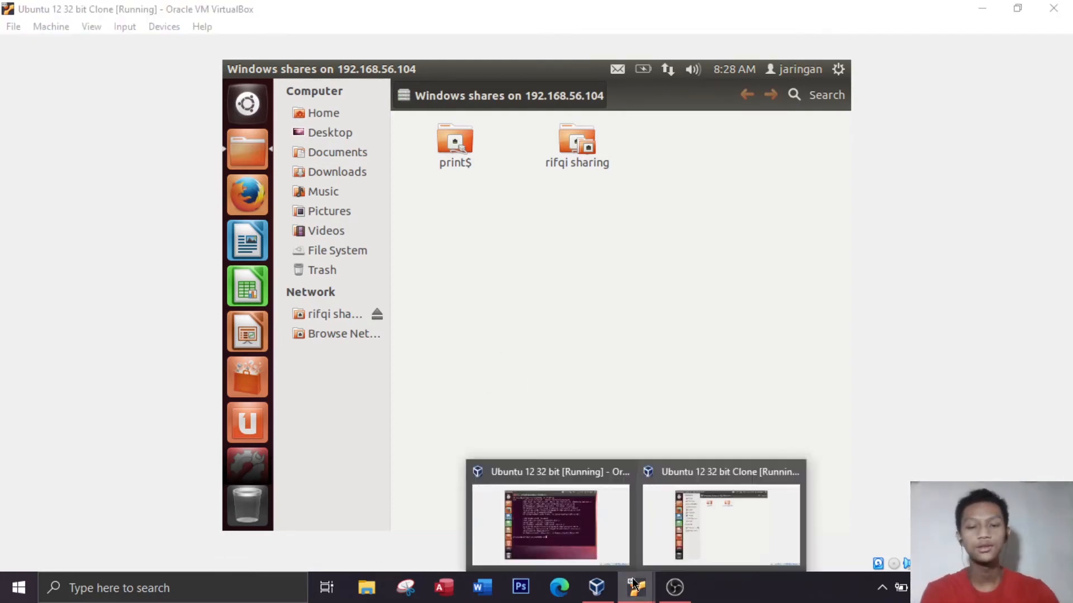
left_click(577, 541)
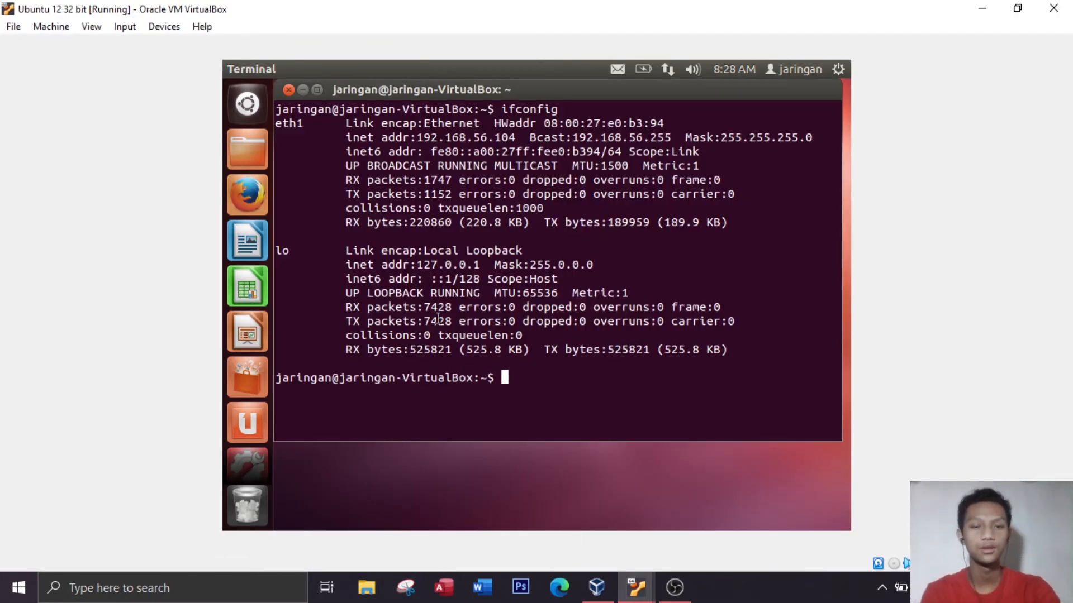
left_click(246, 116)
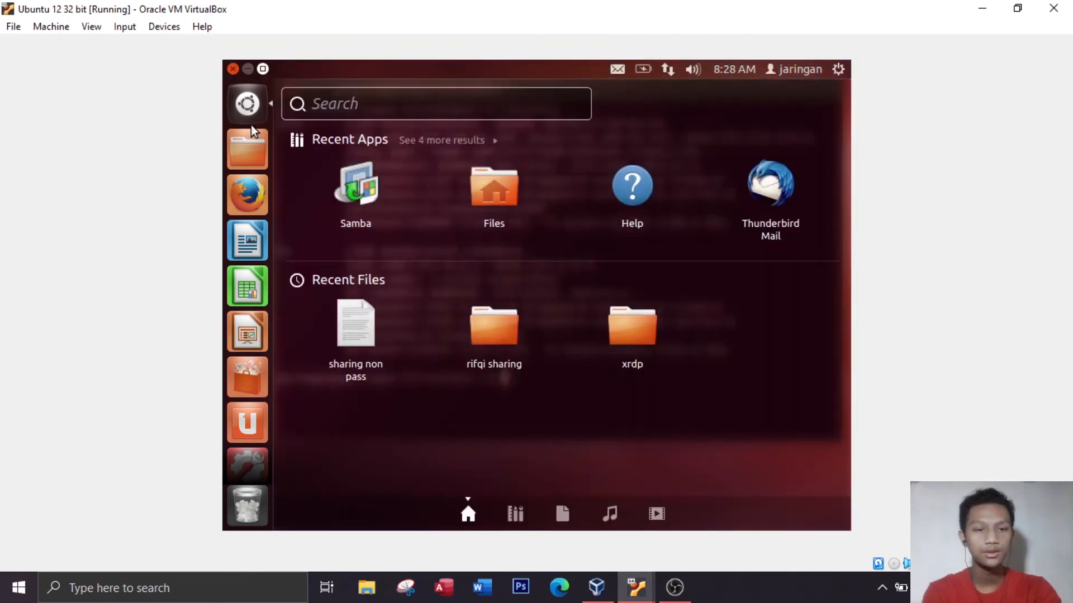
left_click(261, 157)
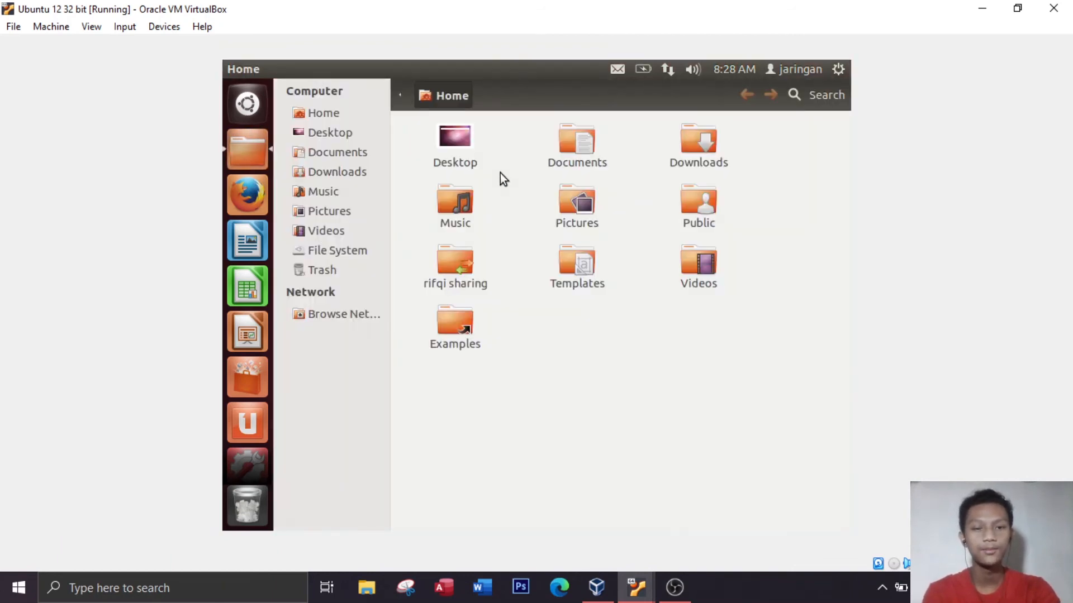
Create a new folder named "sharing pass" in the Home folder
right_click(537, 311)
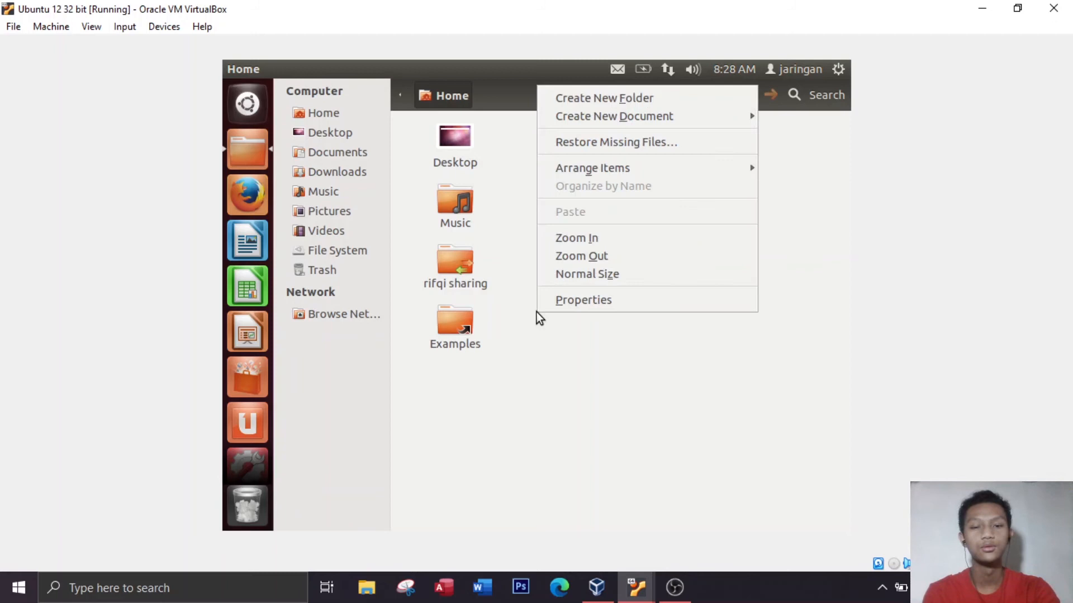
left_click(616, 100)
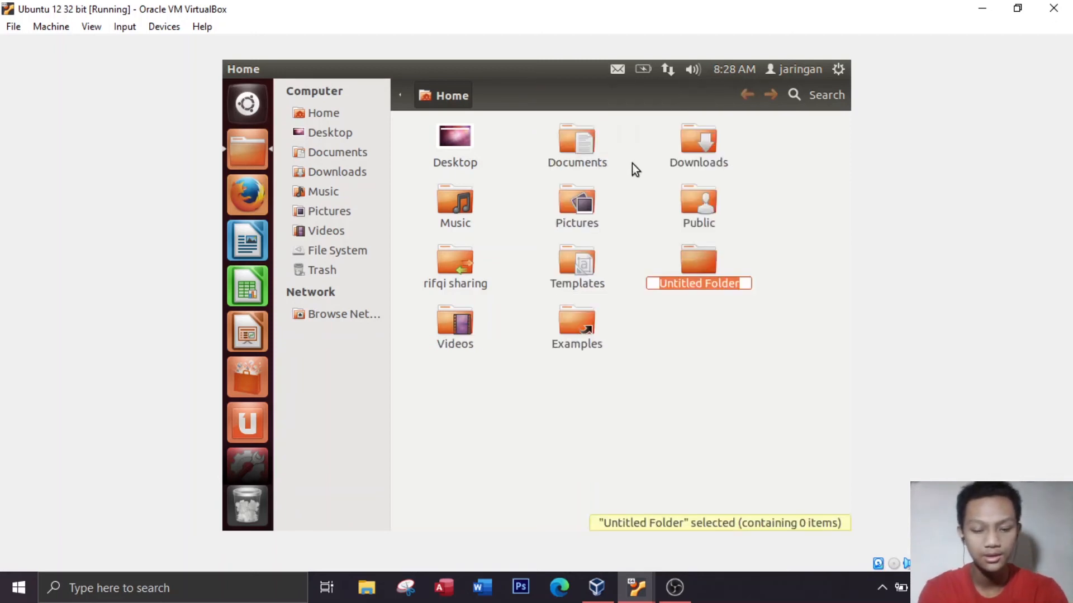
type("rifqi sharing")
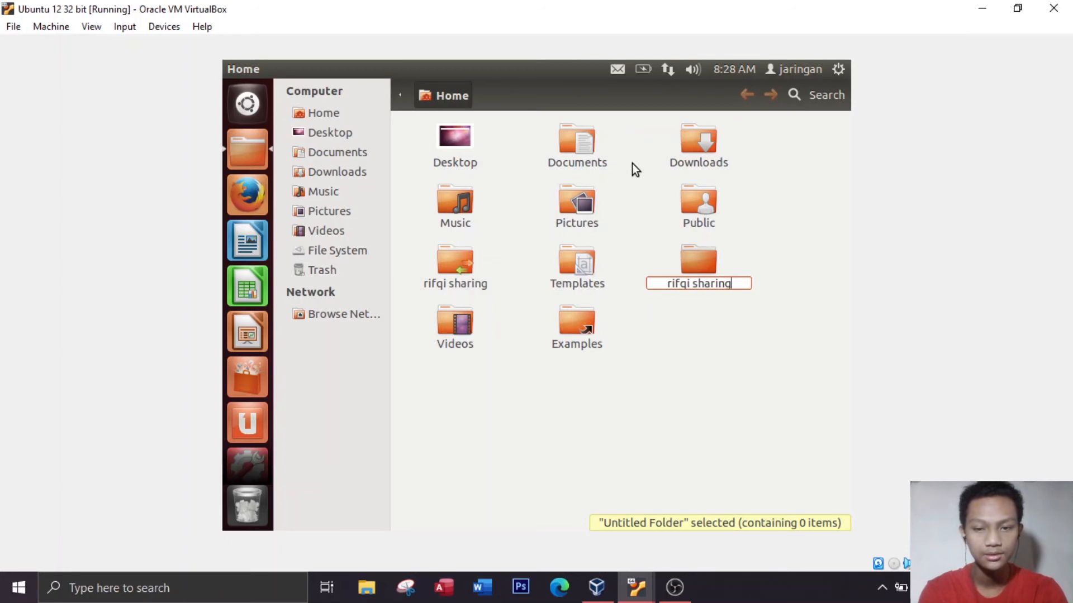
key("BackSpace")
key("BackSpace")
key("BackSpace")
key("BackSpace")
key("BackSpace")
key("BackSpace")
key("BackSpace")
key("BackSpace")
key("BackSpace")
key("BackSpace")
key("BackSpace")
key("BackSpace")
key("BackSpace")
type("sha")
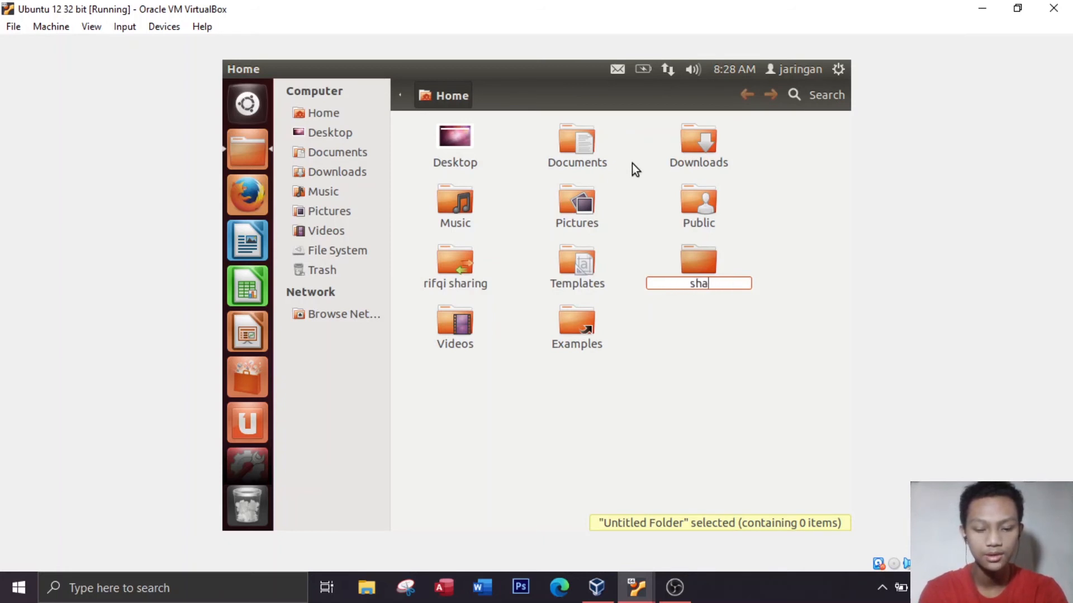
type("ring pass")
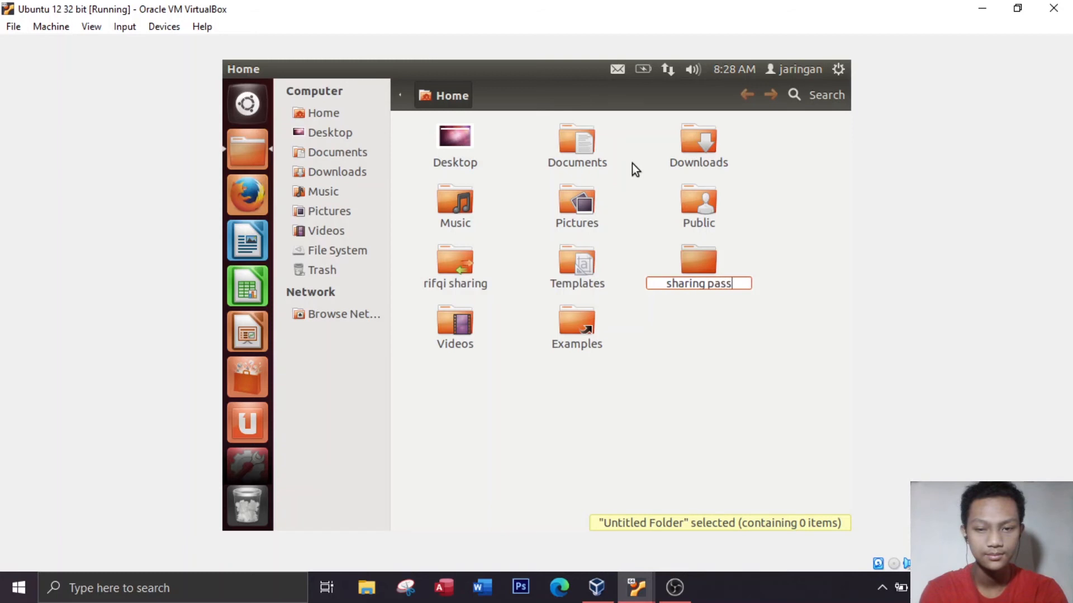
key("Return")
left_click(682, 367)
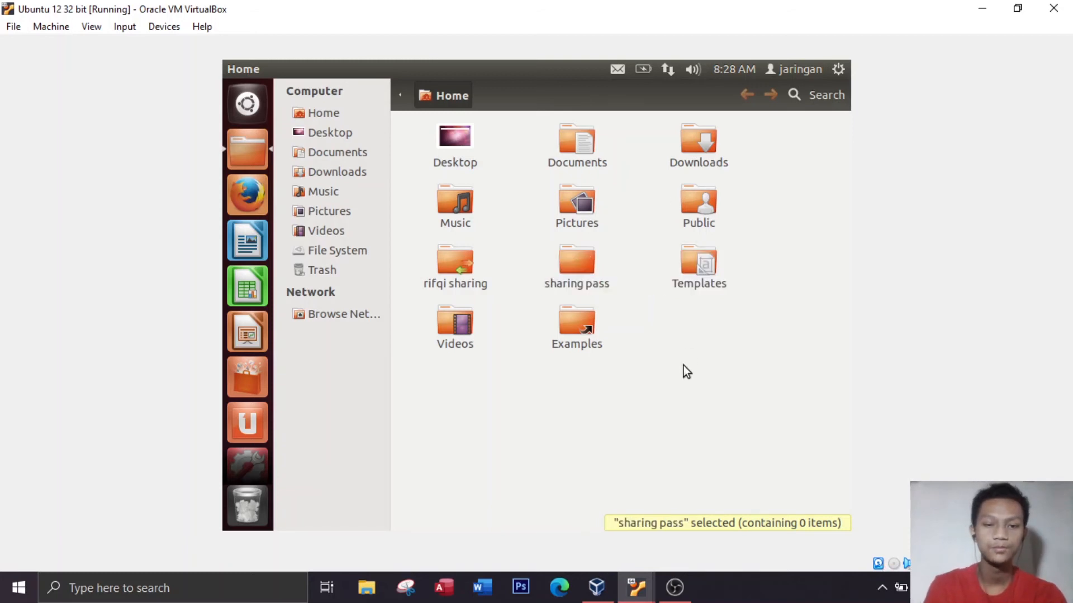
Create an empty document named "pass" inside the "sharing pass" folder
left_click(573, 274)
double_click(575, 263)
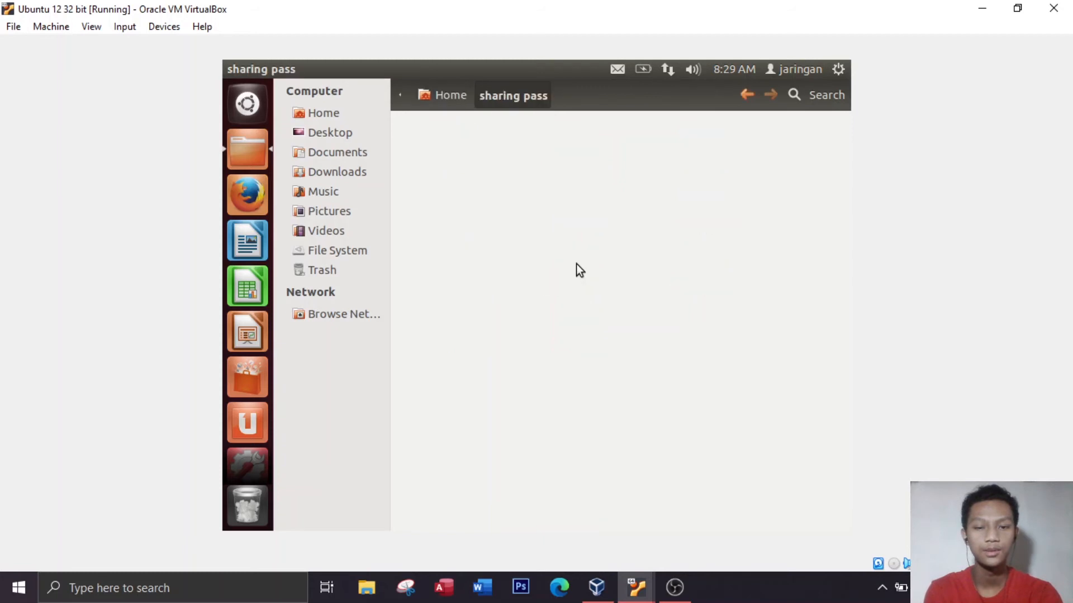
right_click(575, 264)
mouse_move(625, 294)
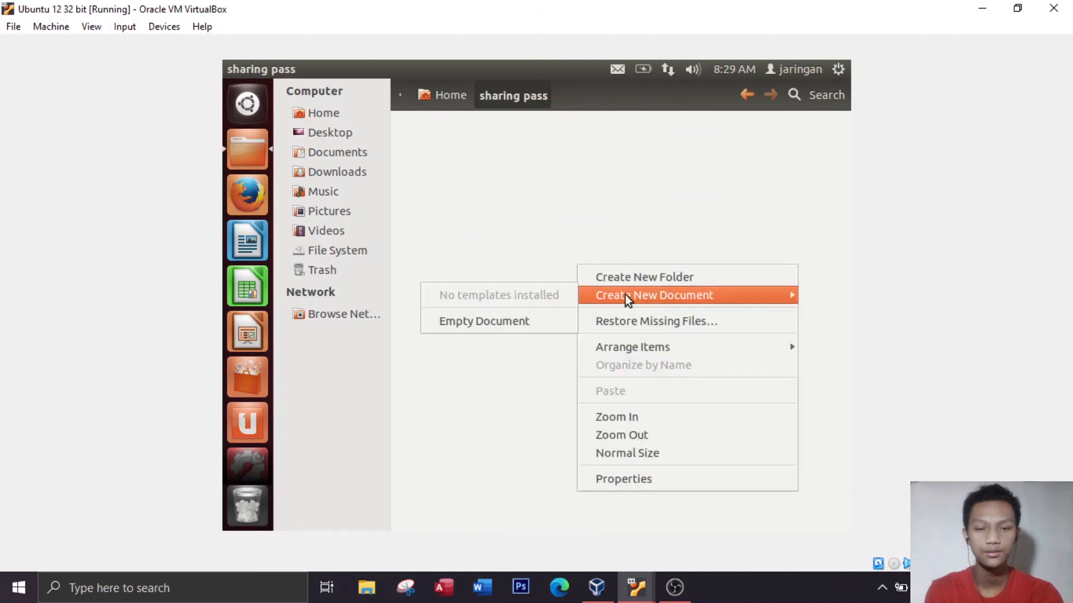
left_click(527, 319)
type("pass")
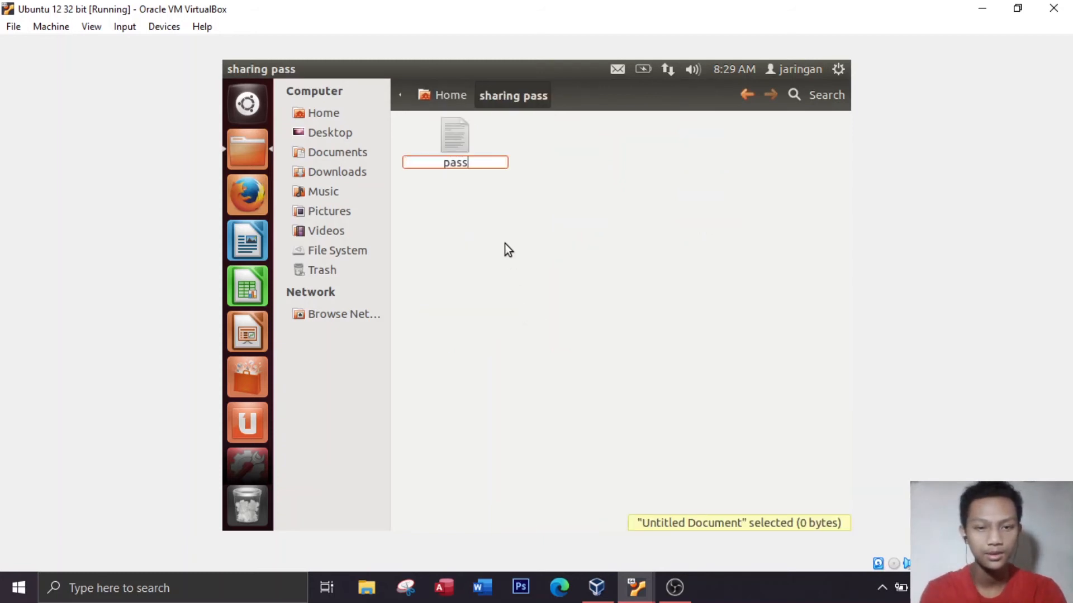
key("Return")
Return to Home and set the "sharing pass" folder's access for Others to "Create and delete files"
key("alt+Up")
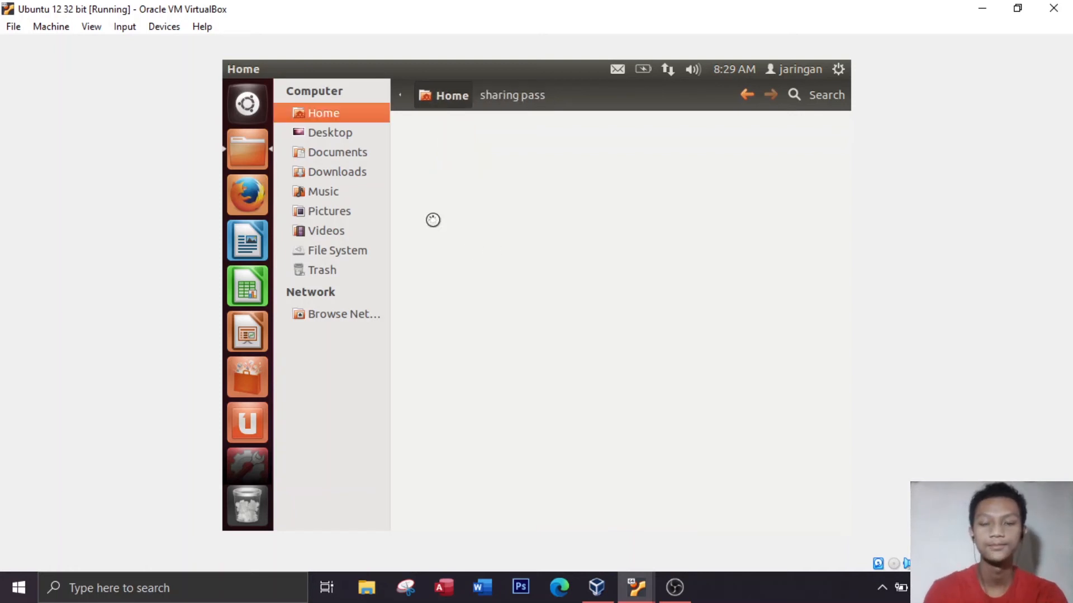
right_click(576, 256)
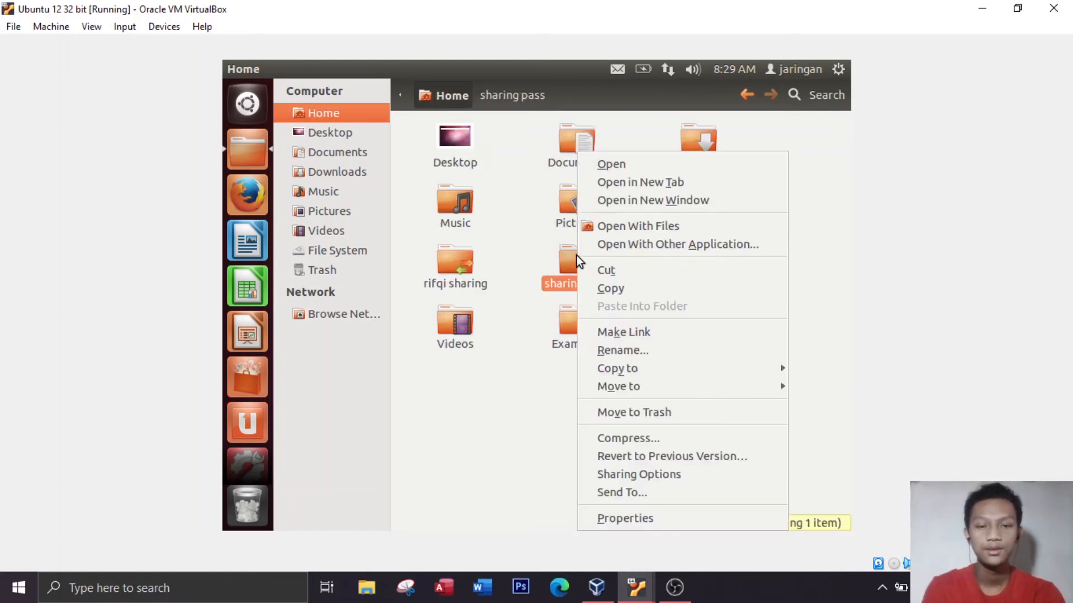
left_click(670, 523)
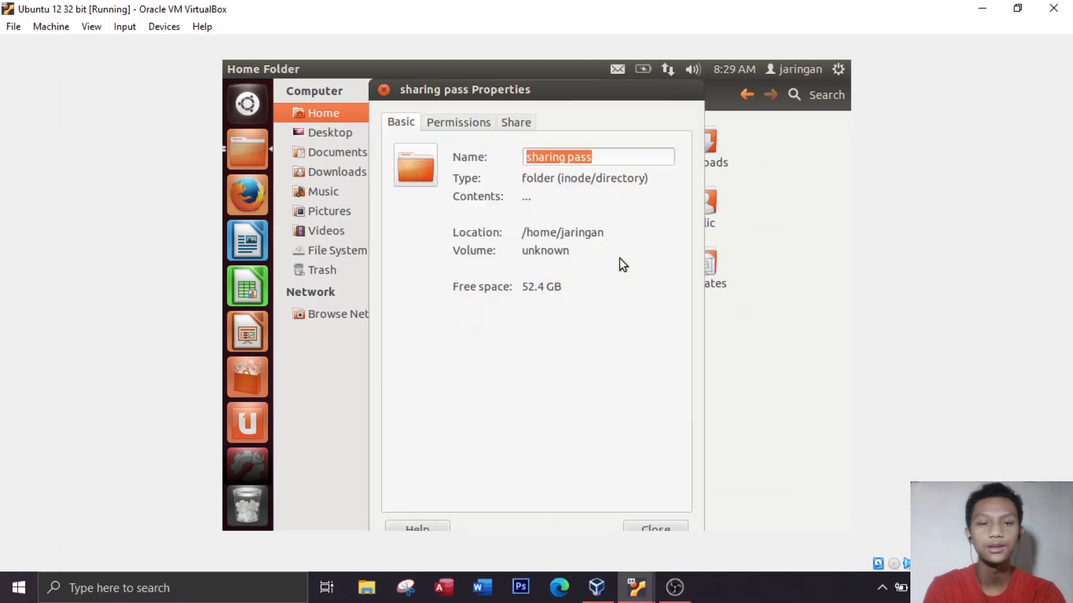
left_click(463, 124)
left_click(536, 363)
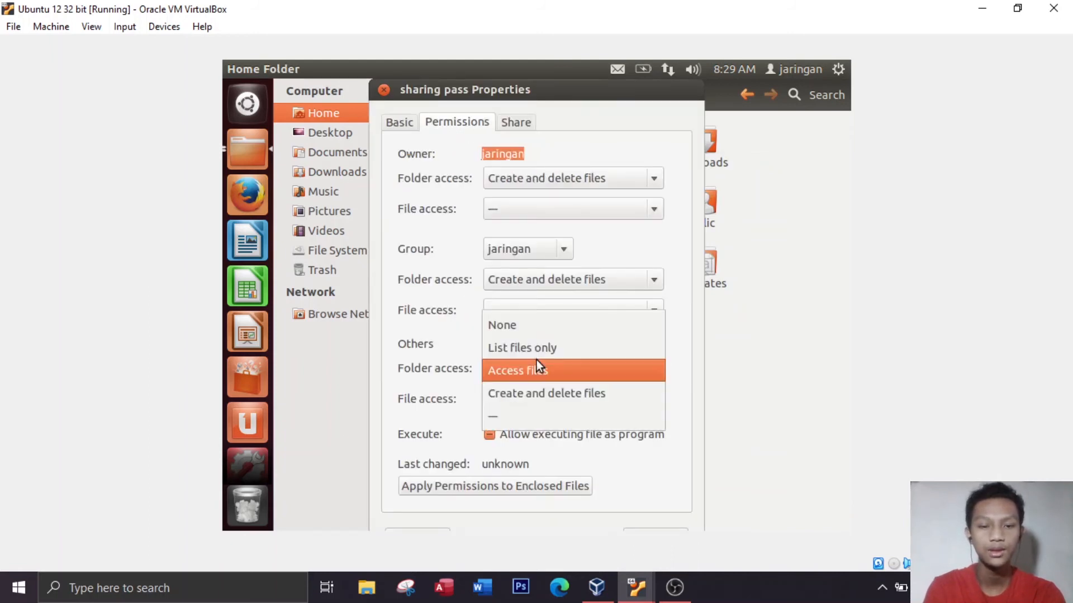
left_click(539, 391)
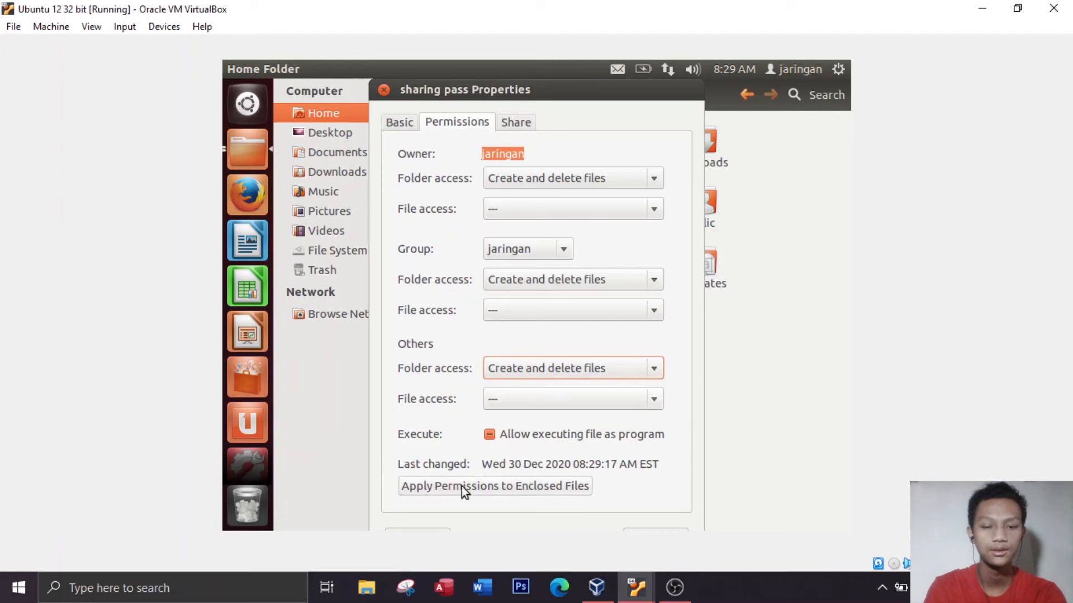
Share the "sharing pass" folder, allowing others to create and delete files but without guest access, and close its properties
left_click(513, 124)
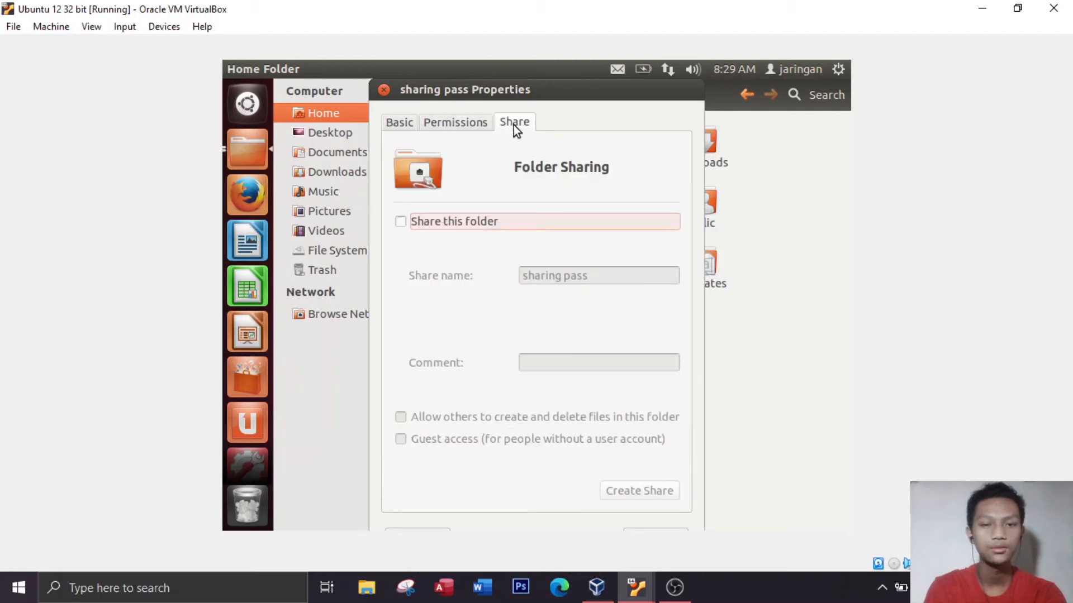
left_click(400, 223)
left_click(399, 420)
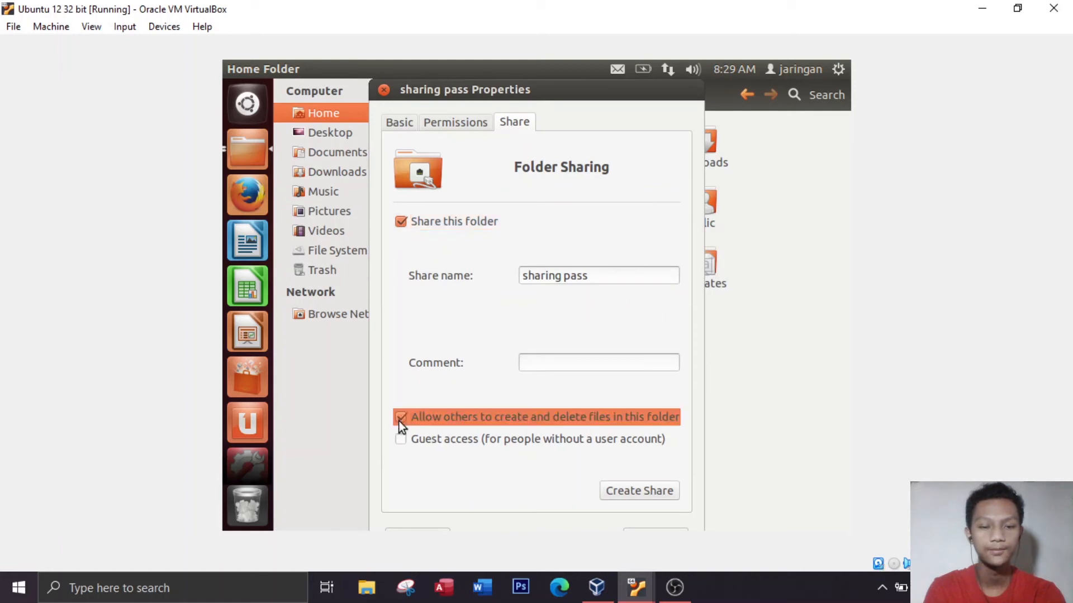
left_click(634, 491)
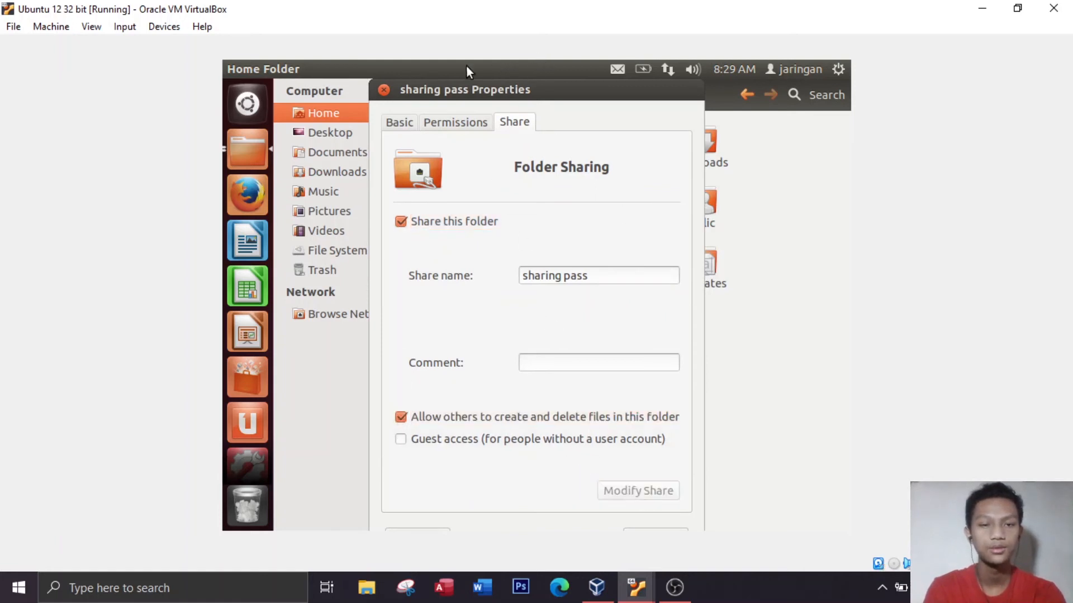
left_click(382, 90)
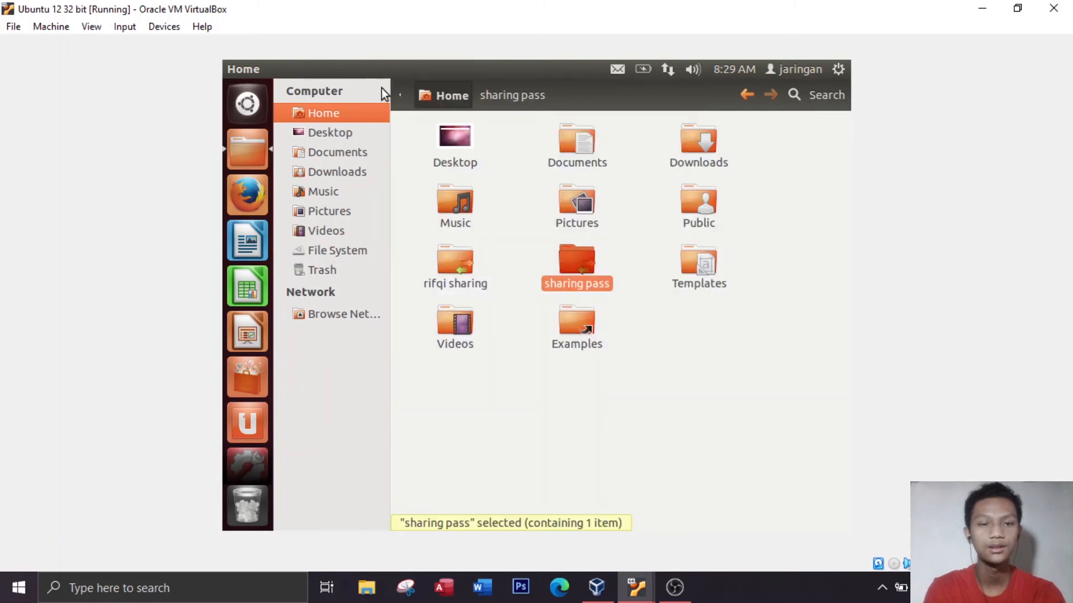
Open the Samba server configuration, entering the administrator password to authorize it
left_click(237, 107)
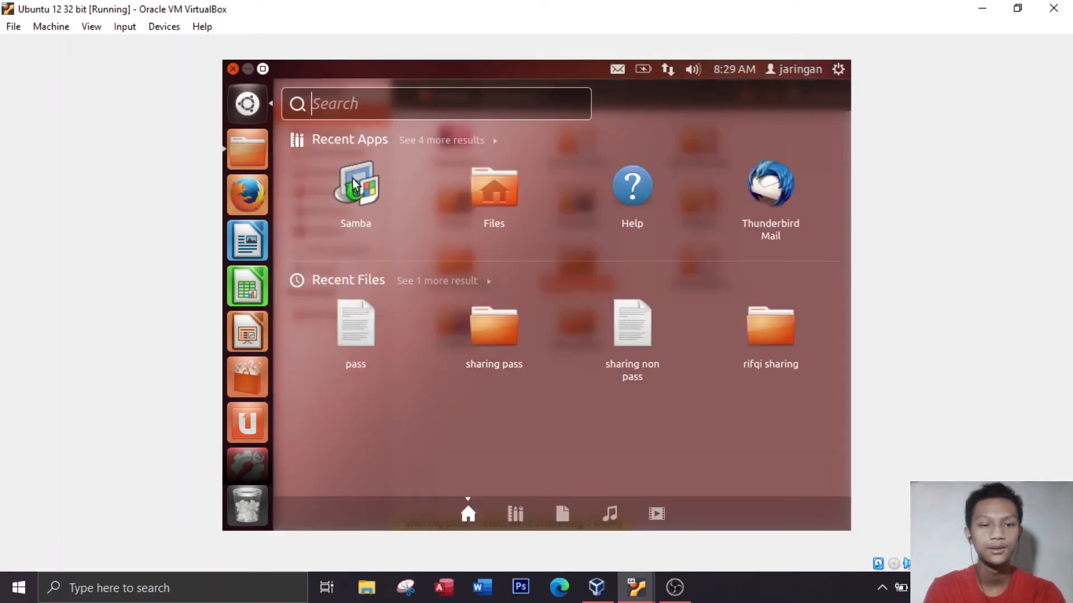
left_click(357, 190)
type("j")
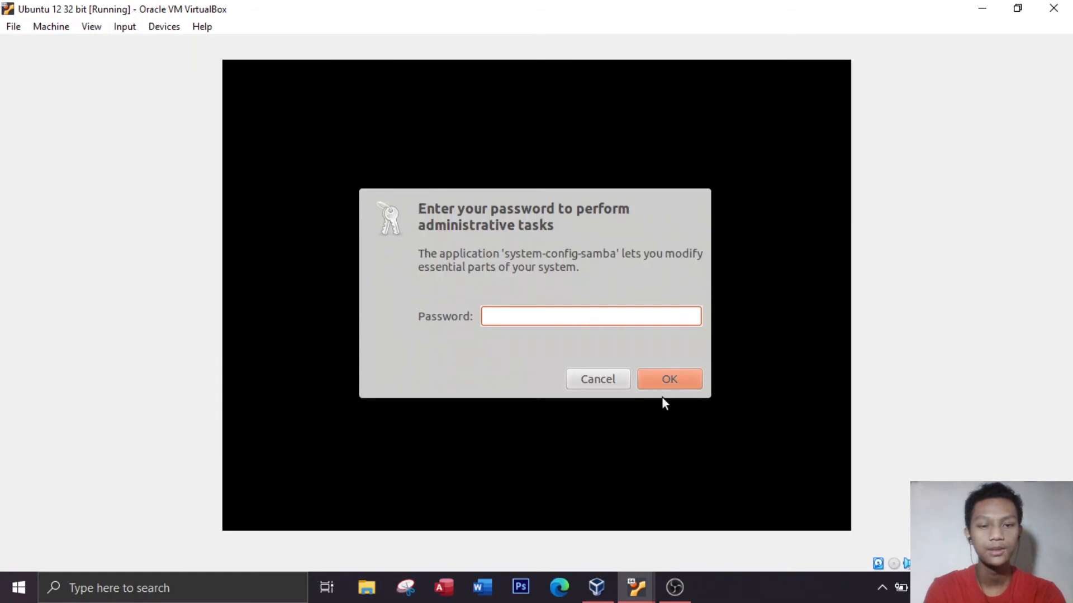
type("••••")
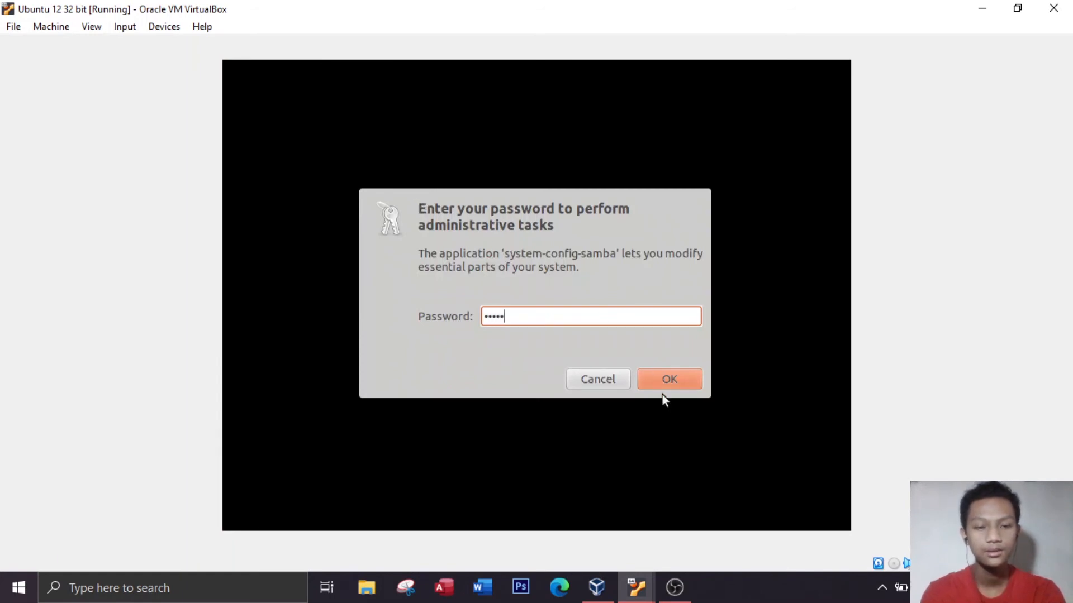
key("Return")
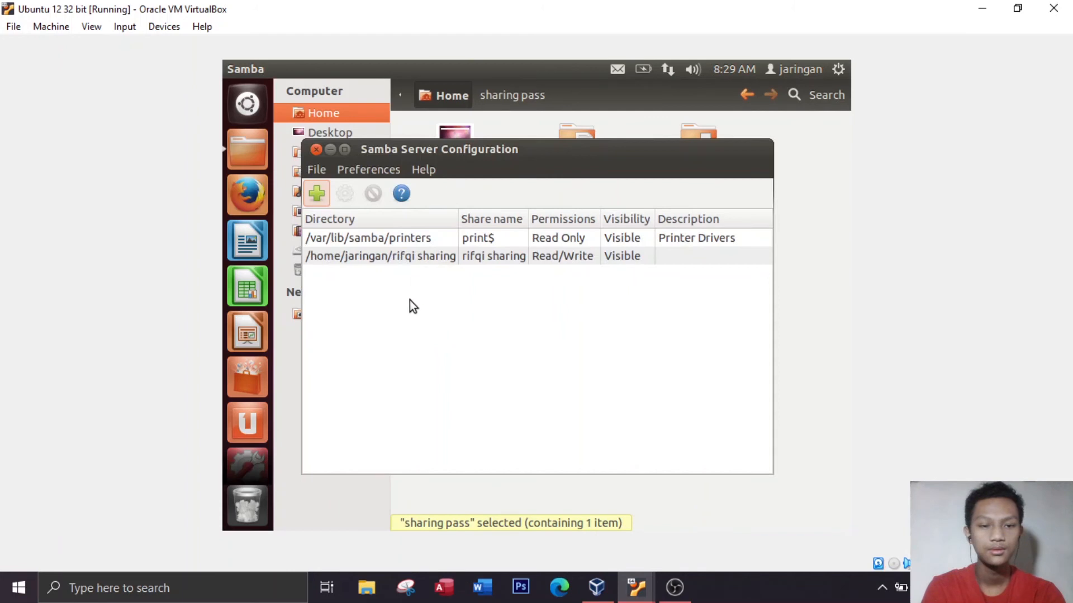
Add a Samba share for the "sharing pass" directory in the jaringan home folder, making it writable and visible
left_click(317, 193)
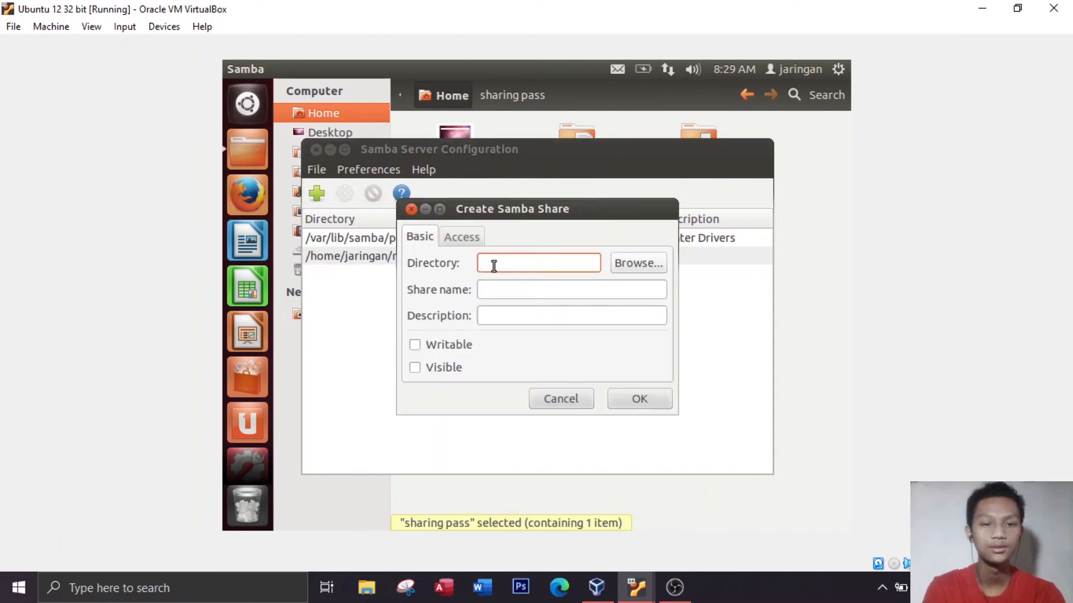
left_click(622, 257)
double_click(431, 177)
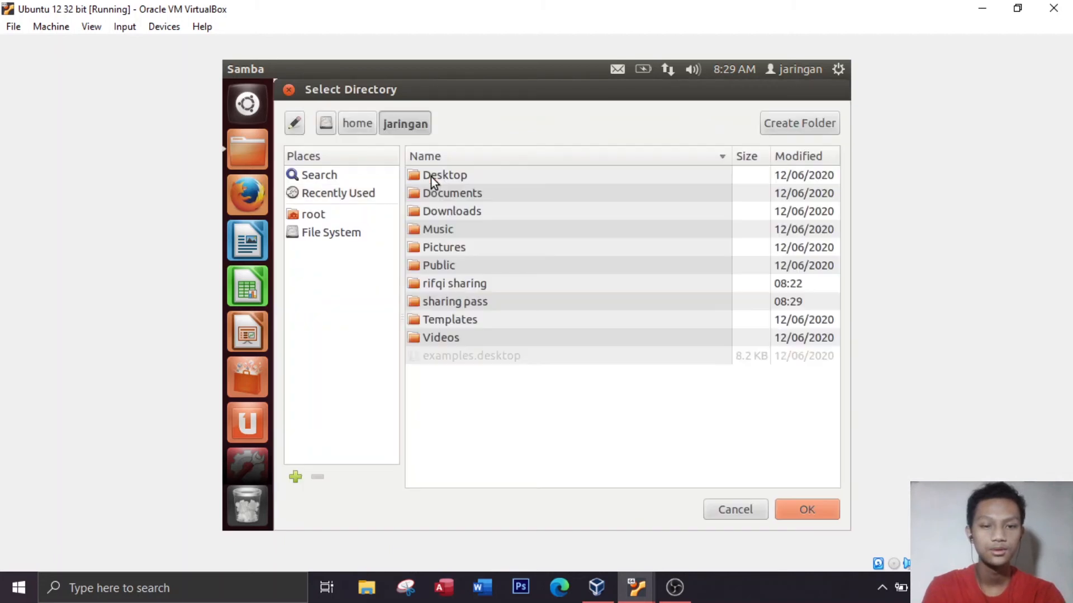
left_click(441, 301)
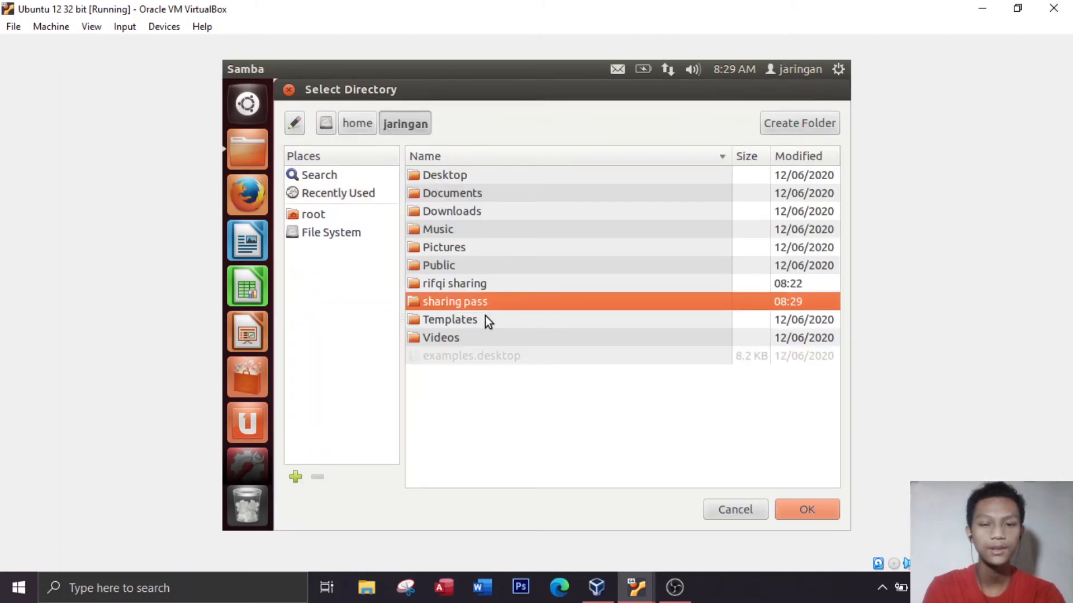
left_click(813, 505)
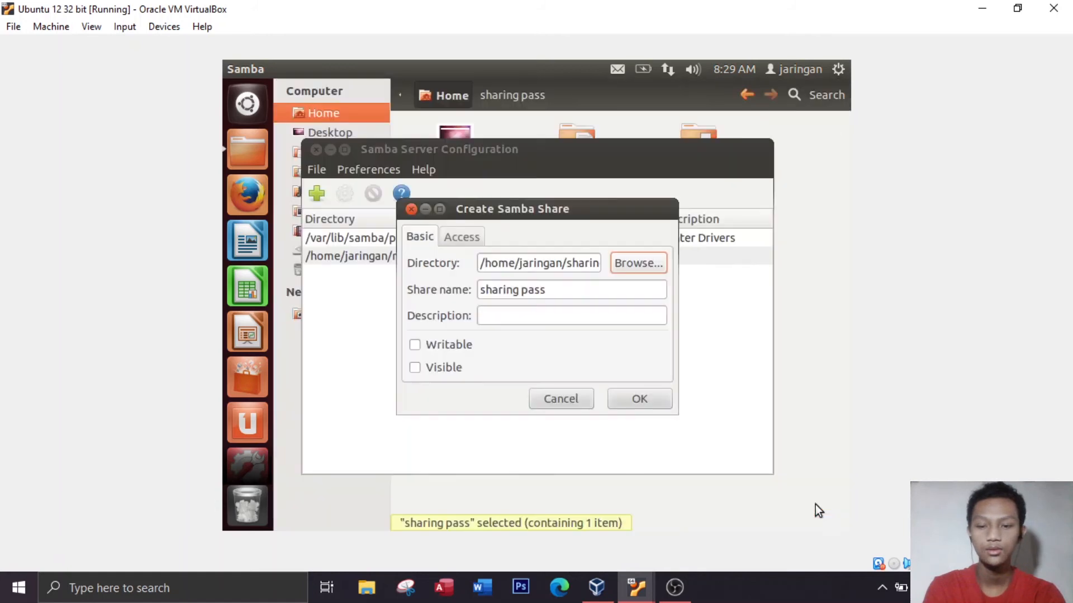
left_click(416, 344)
left_click(415, 371)
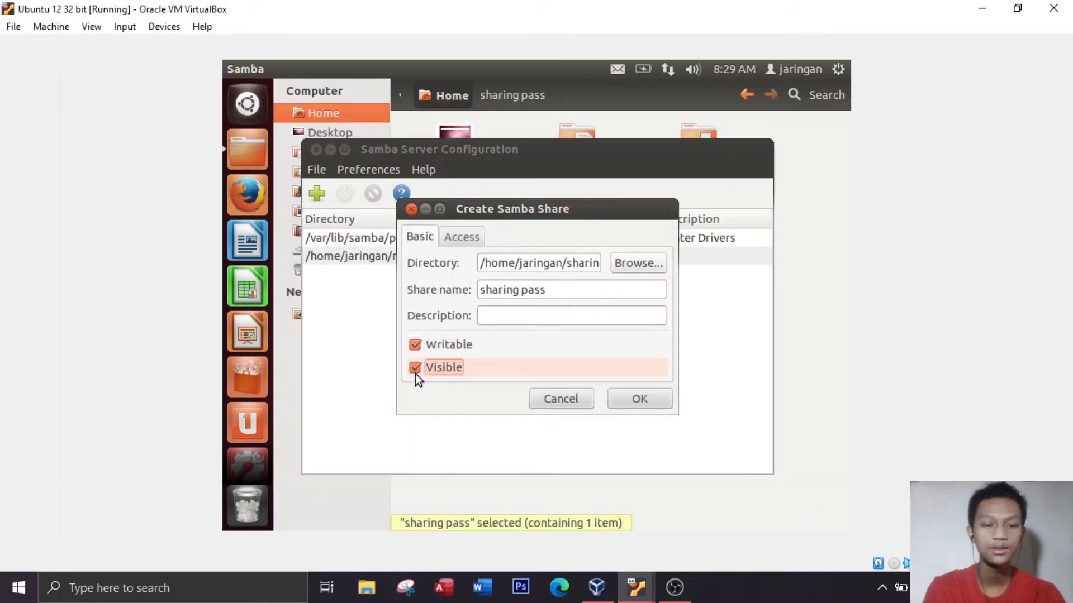
Restrict the "sharing pass" share to the specific user jaringan, save the share, and close the Samba server configuration
left_click(456, 241)
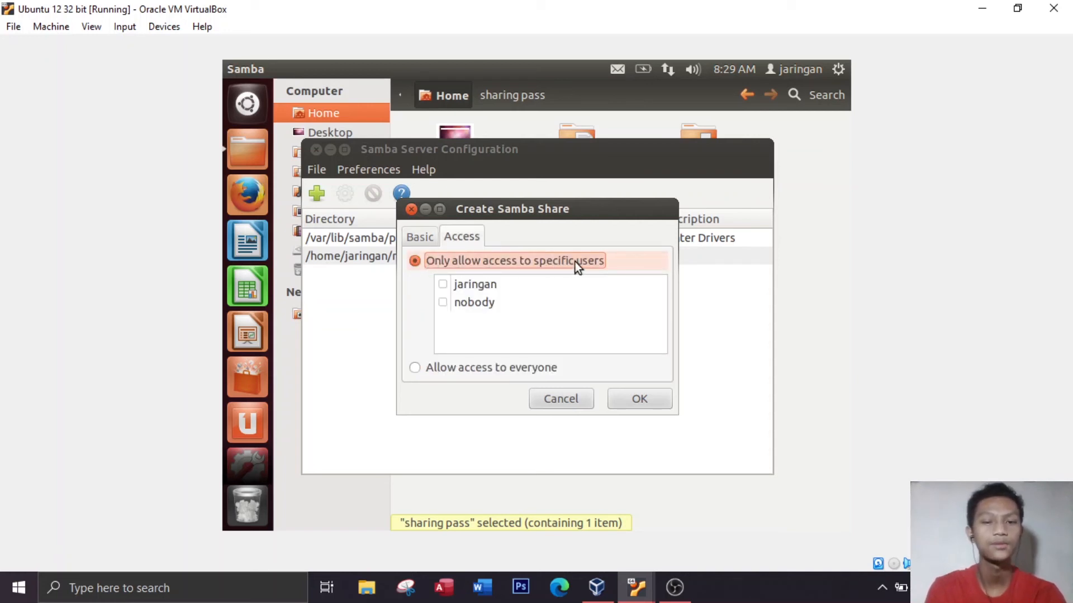
left_click(443, 285)
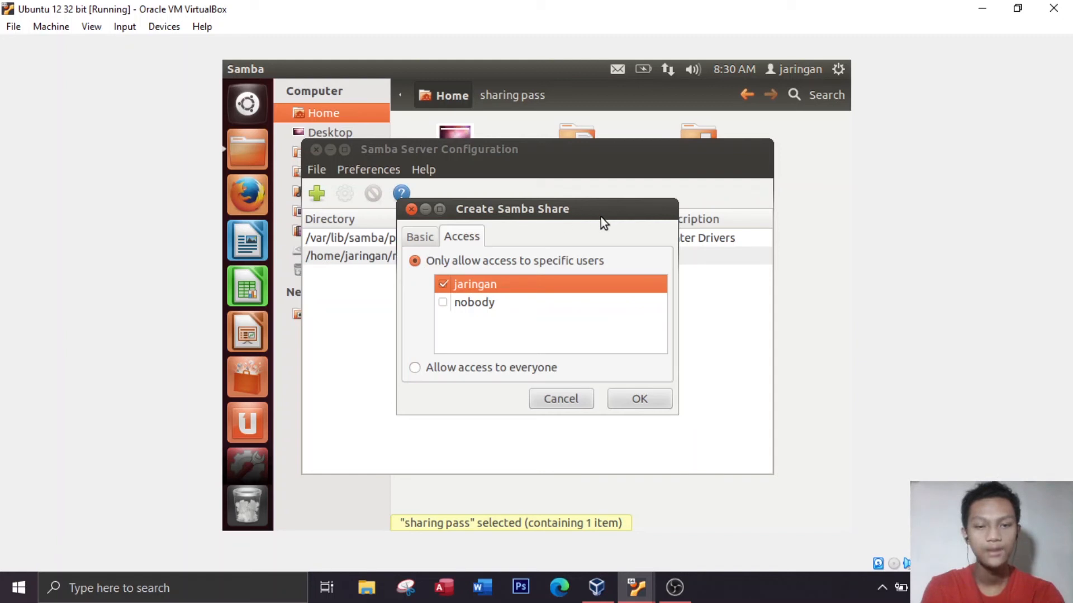
left_click(640, 400)
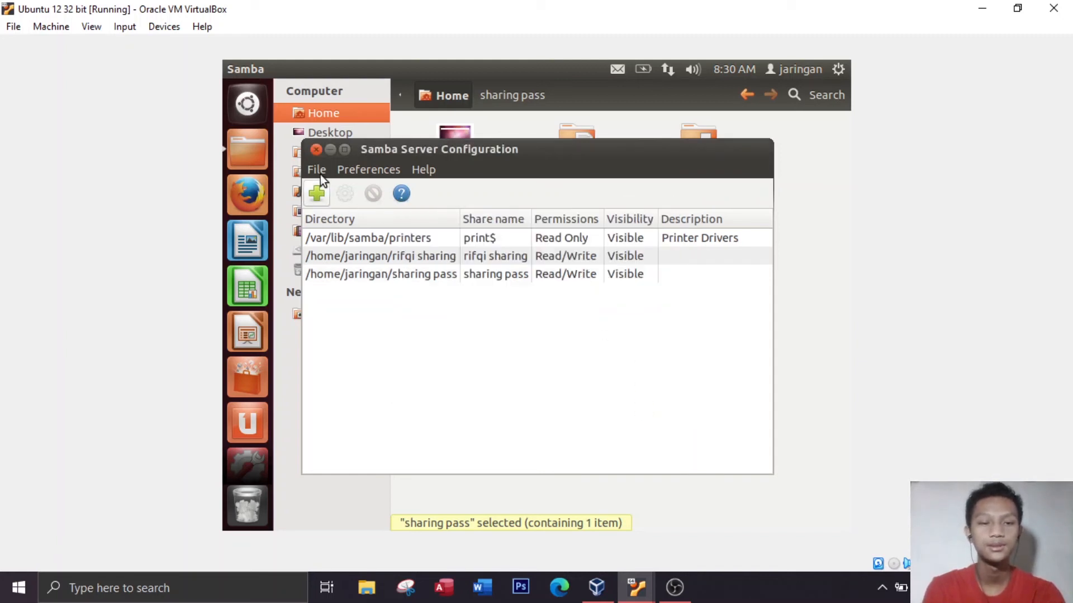
left_click(315, 149)
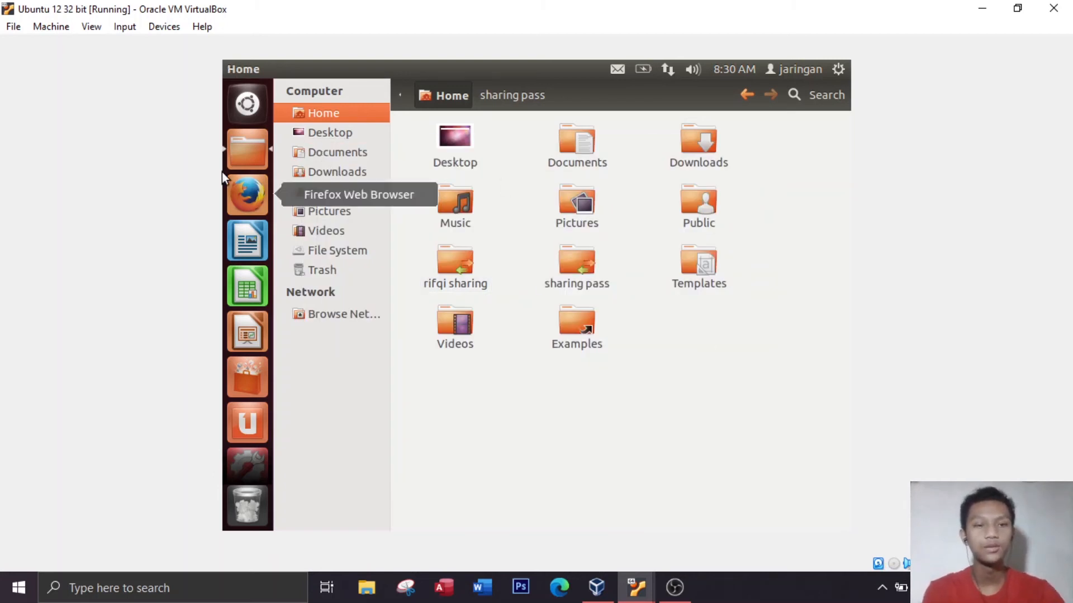
Open a Terminal and switch to the root user with "sudo su", entering the account password
left_click(257, 113)
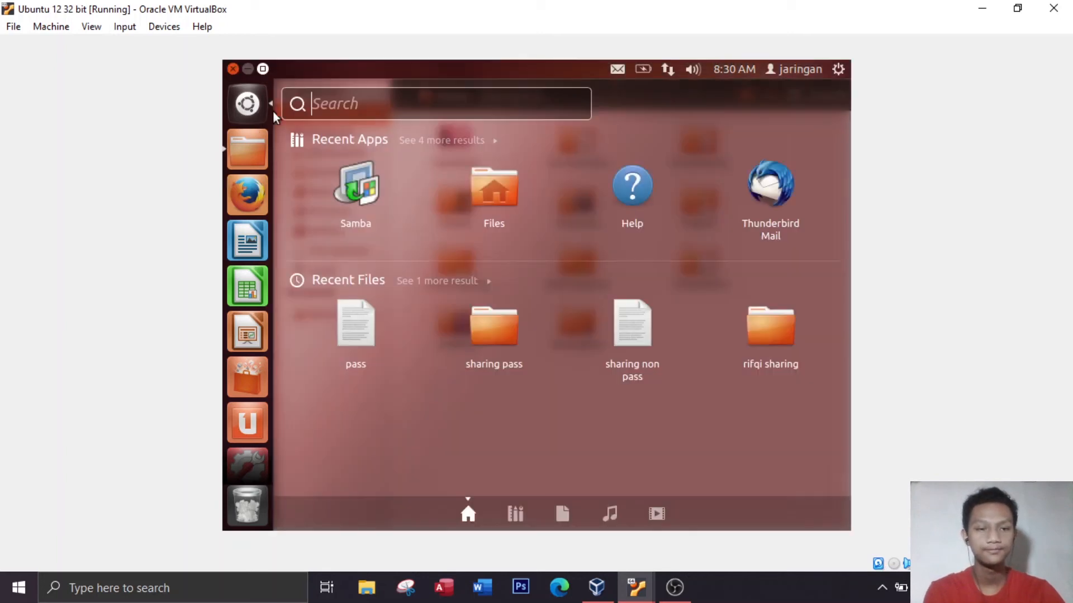
type("ter")
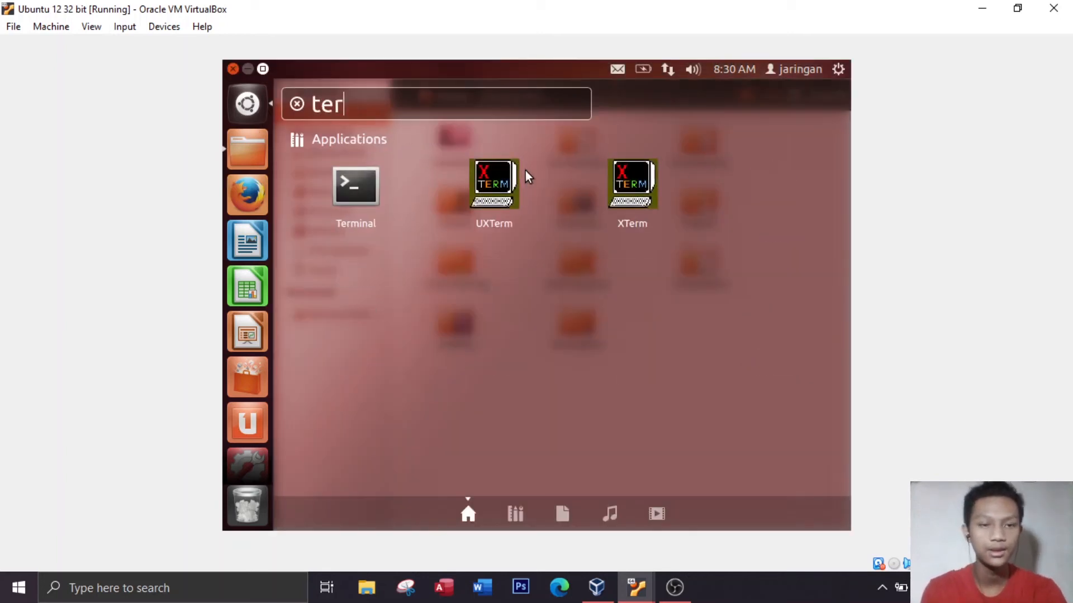
left_click(359, 185)
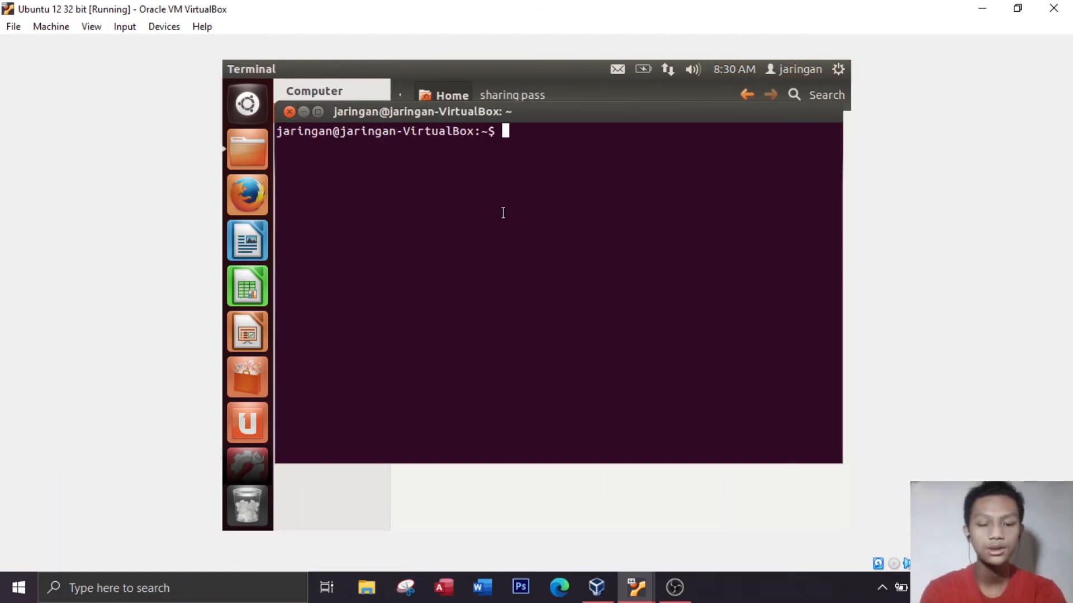
type("s")
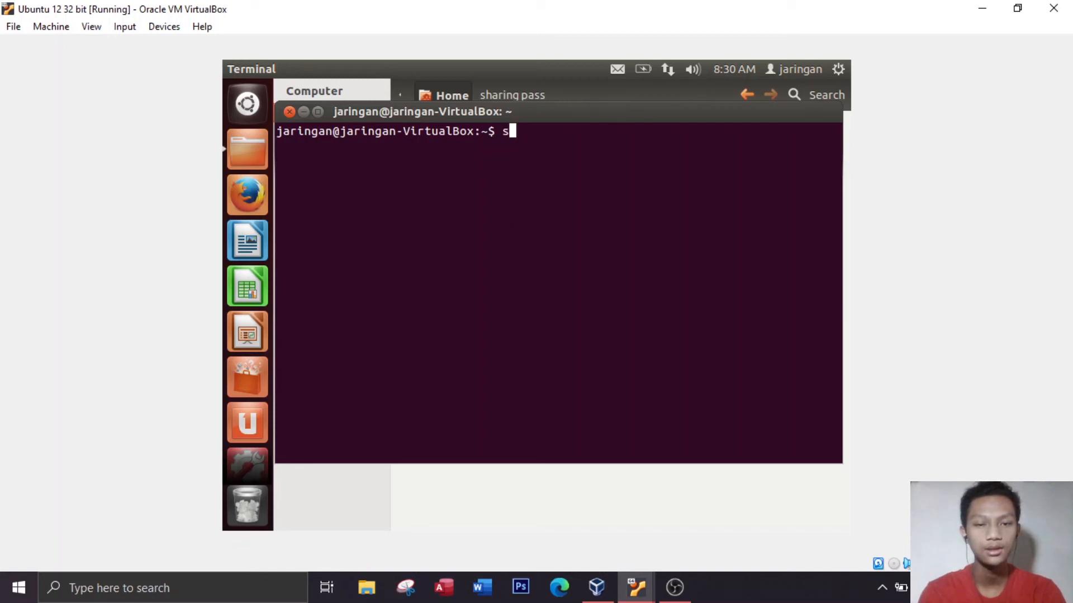
type("udo su")
key("Return")
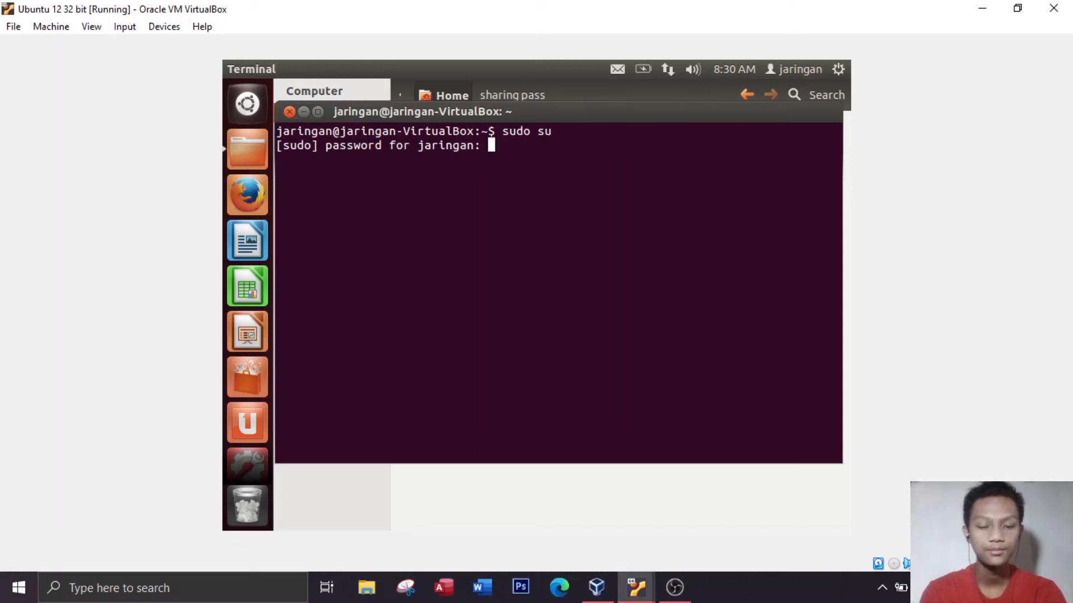
key("Return")
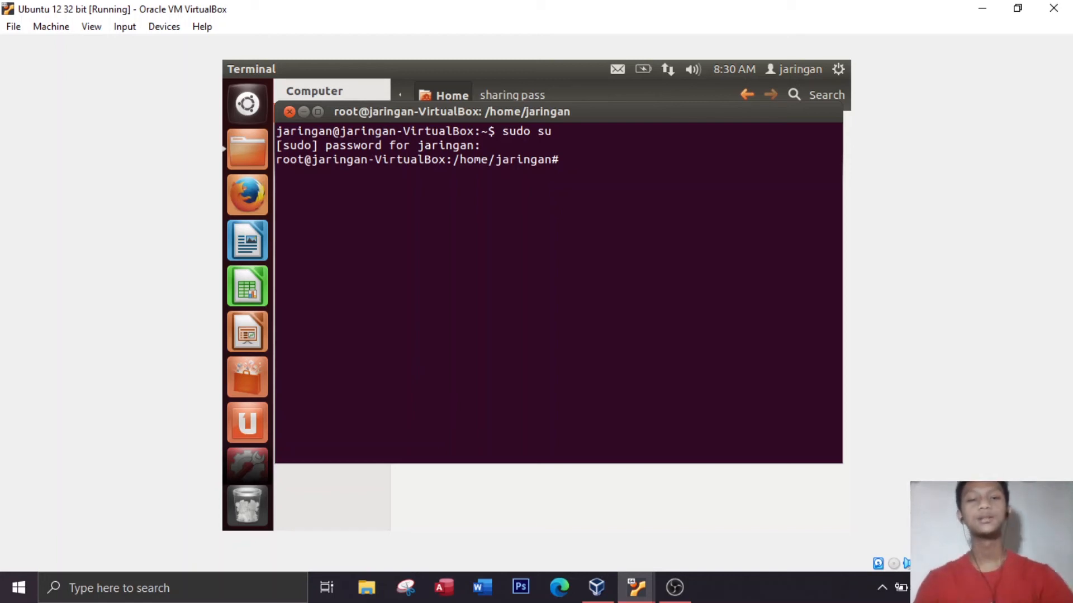
Run "smbpasswd -a jaringan" to add the Samba user, entering and retyping the new SMB password
type("smb")
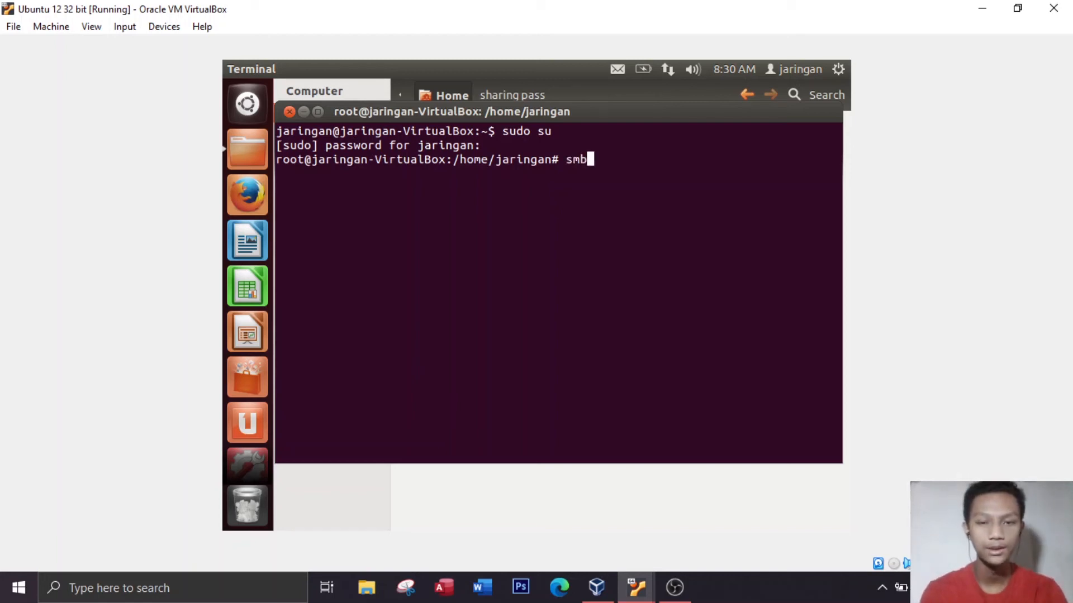
type("passwd")
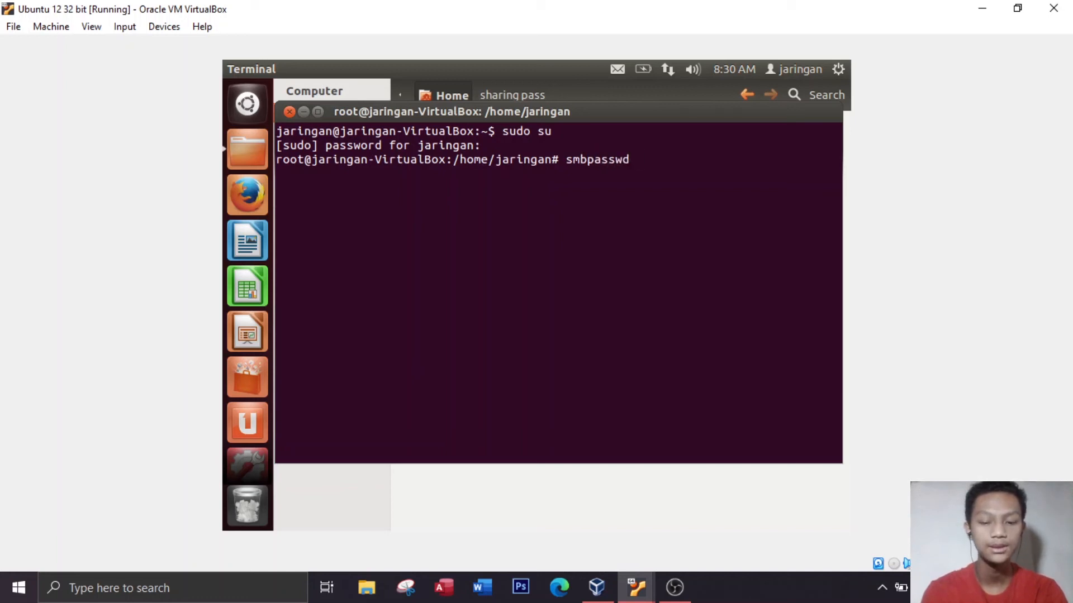
type(" -a")
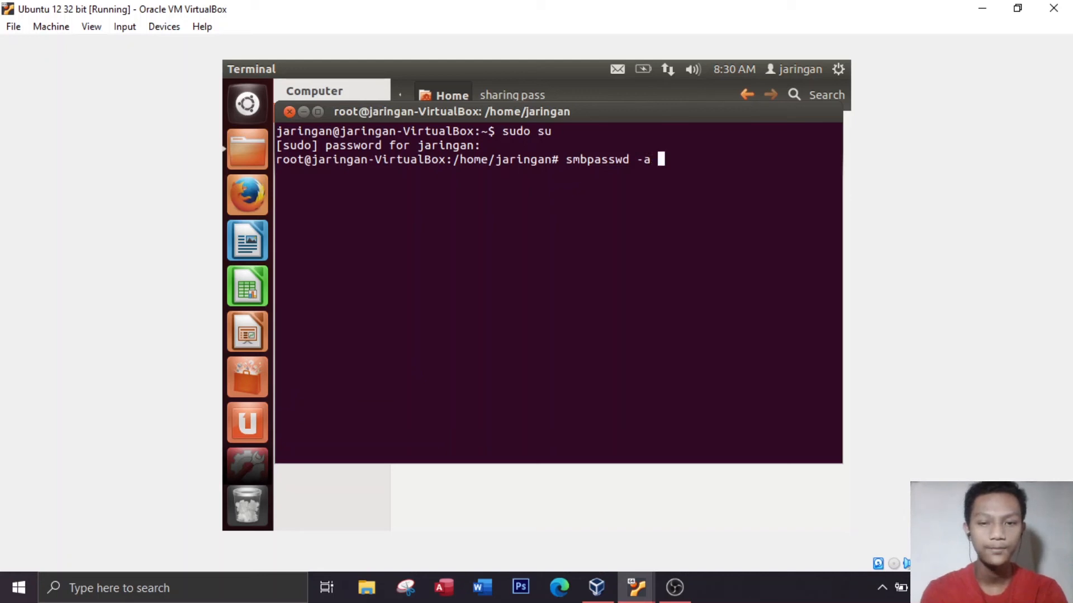
type(" jaringan")
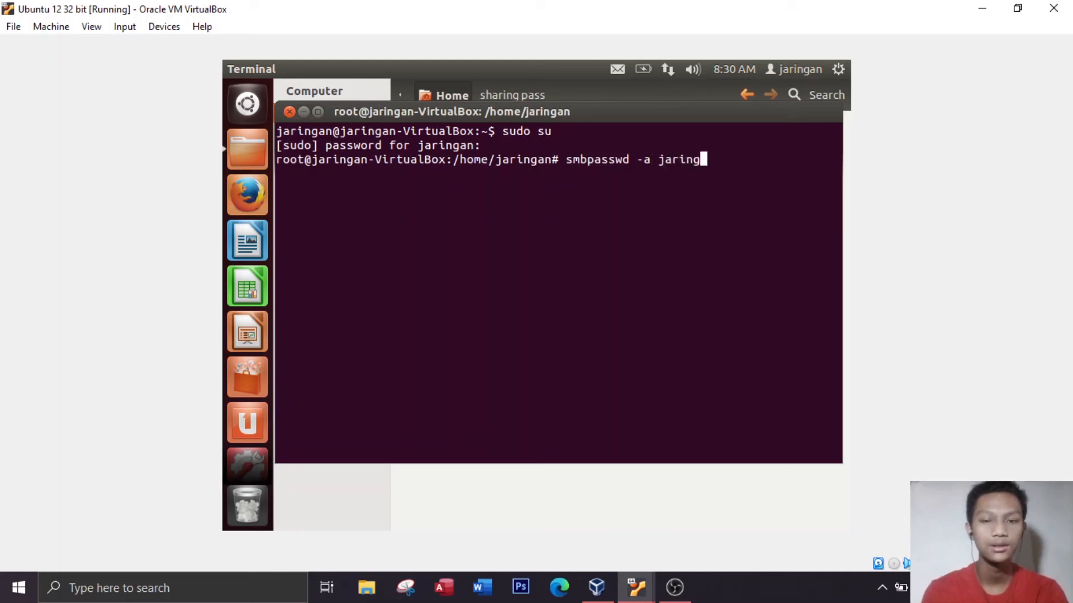
double_click(520, 156)
left_click(511, 162)
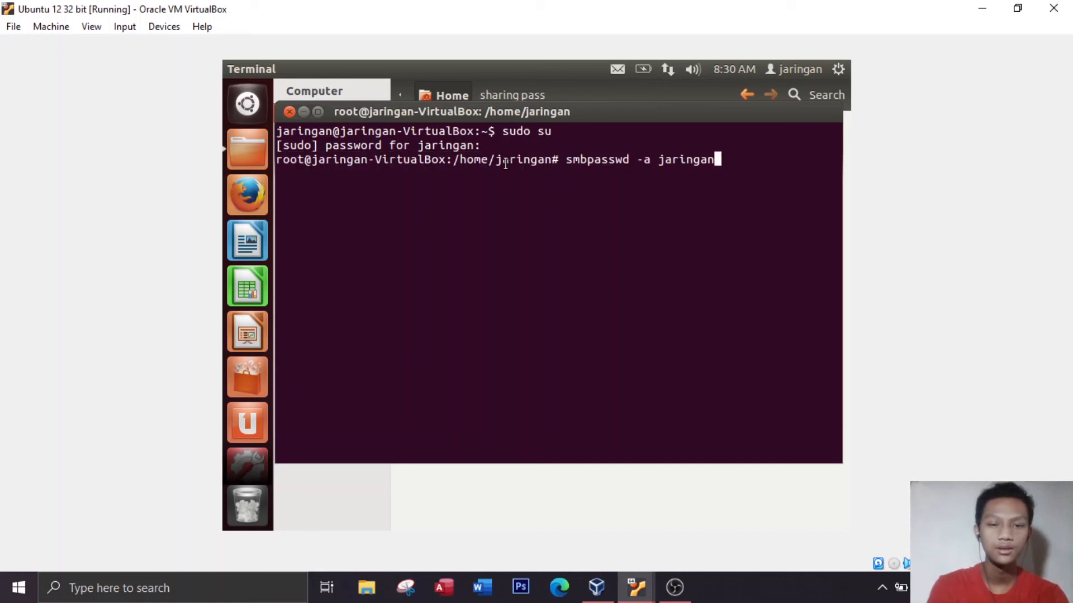
left_click_drag(720, 159, 664, 158)
left_click(665, 159)
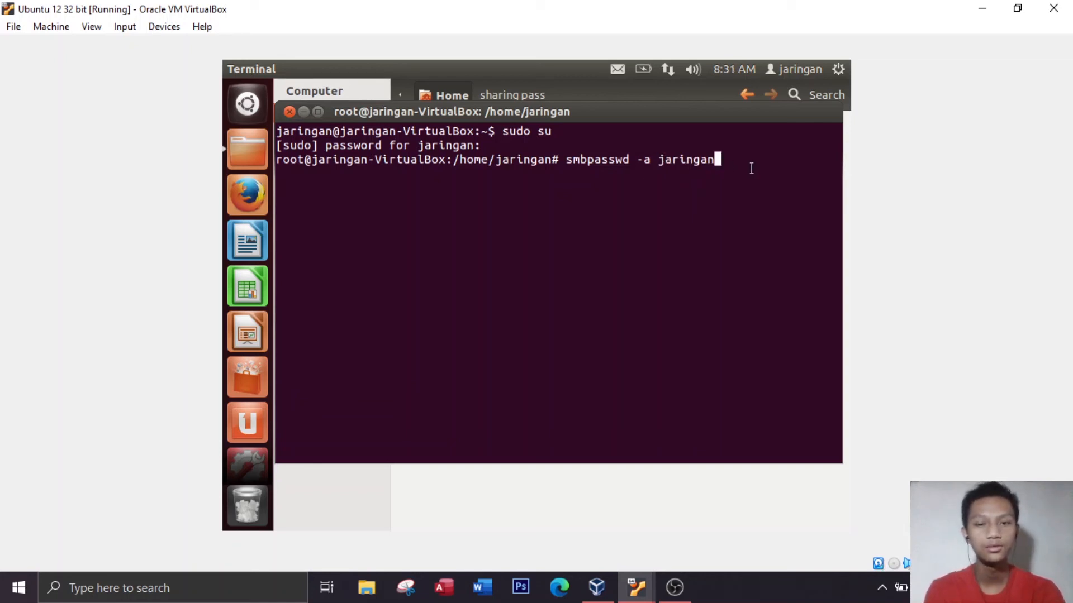
key("Return")
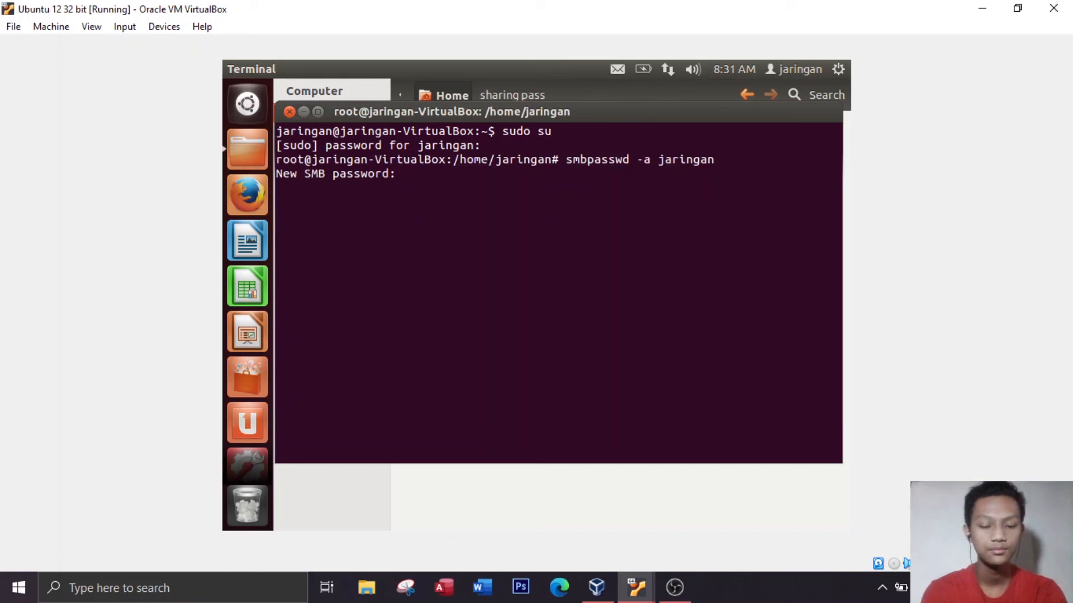
key("Return")
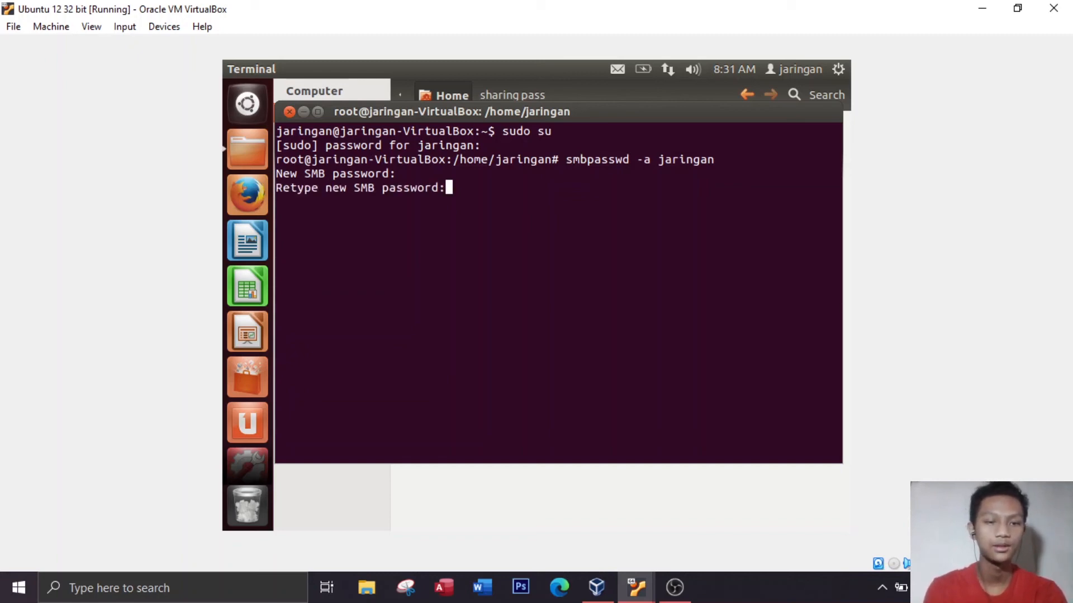
key("Return")
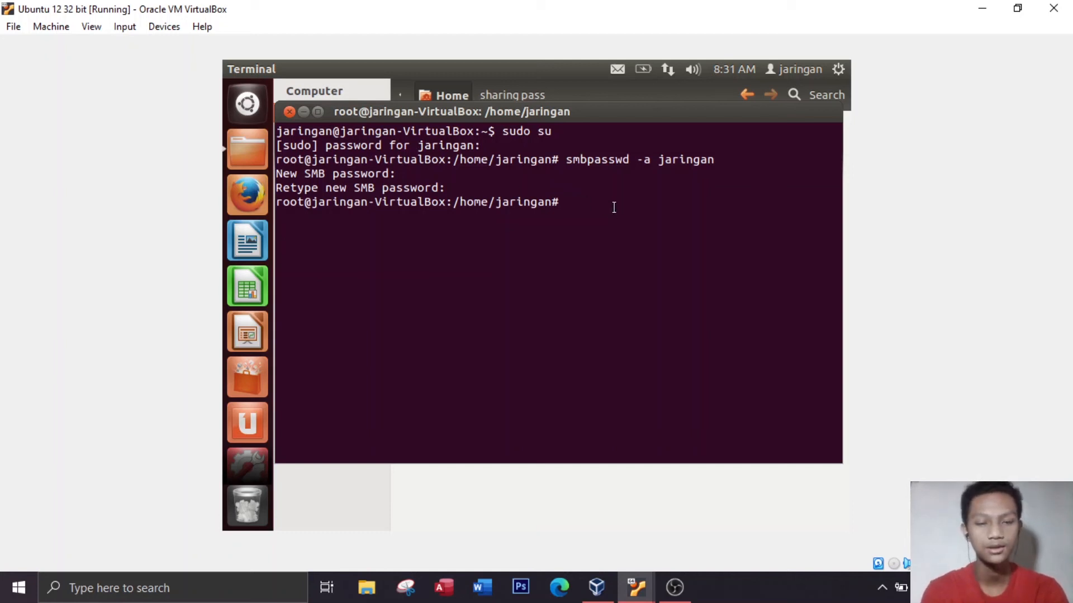
Restart the Samba daemon with the command "sudo service smbd restart"
type("sudo se")
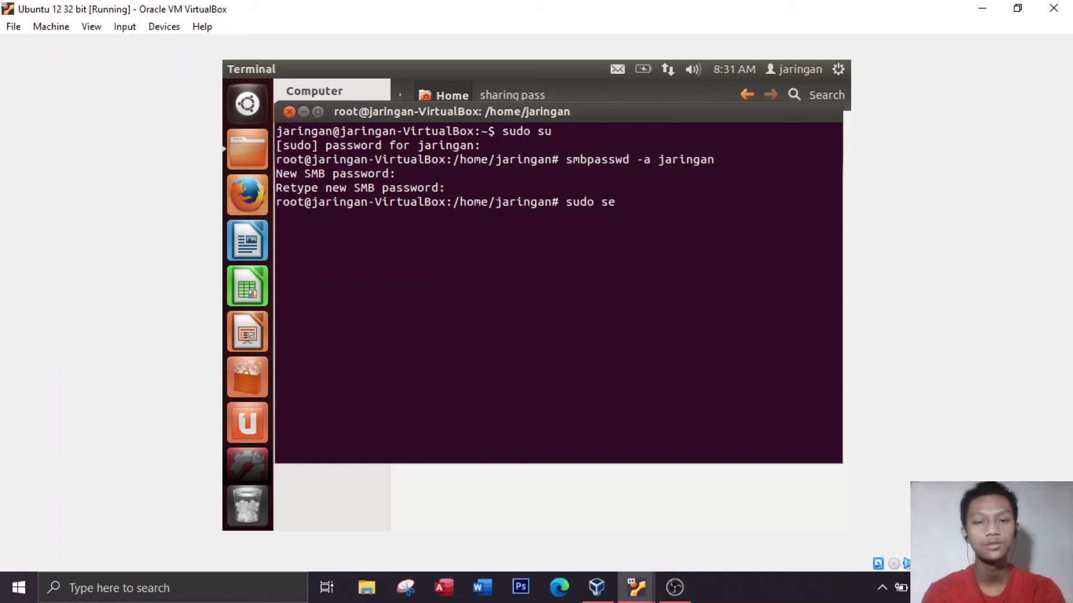
type("rvice ")
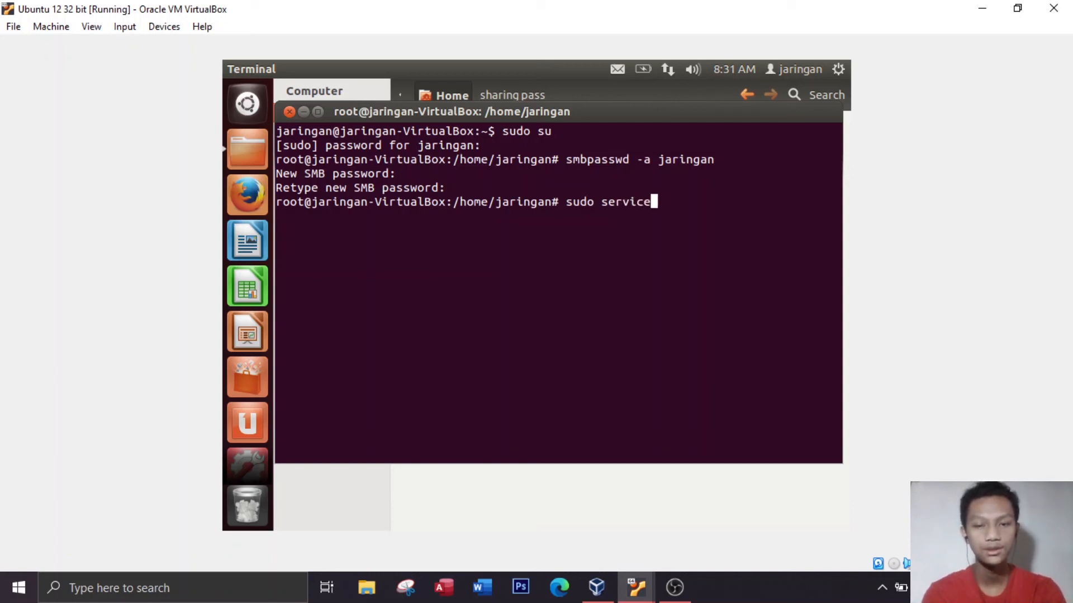
type("s")
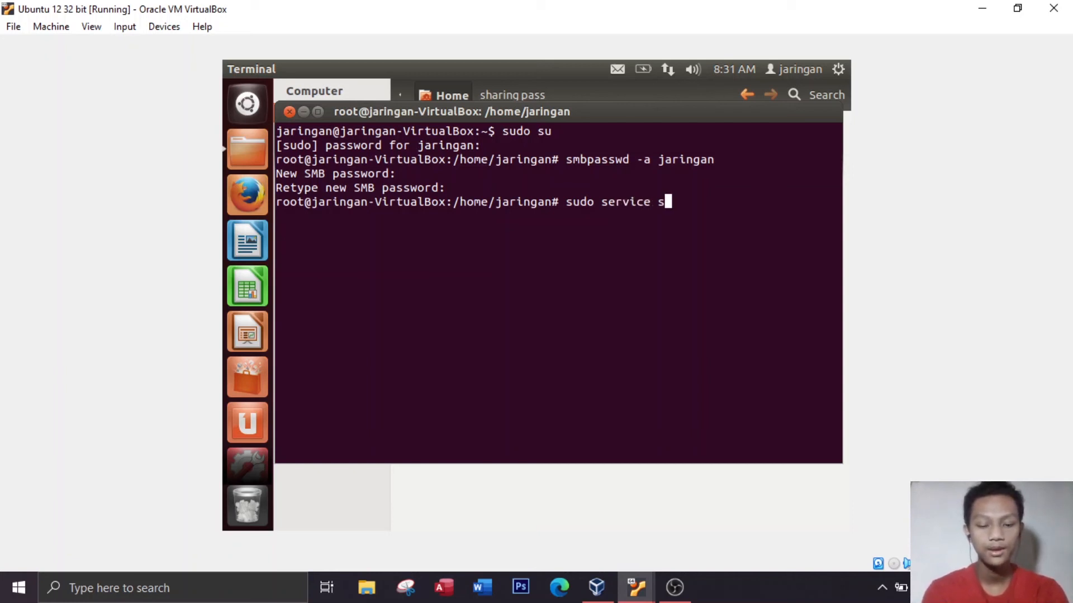
type("mbd ")
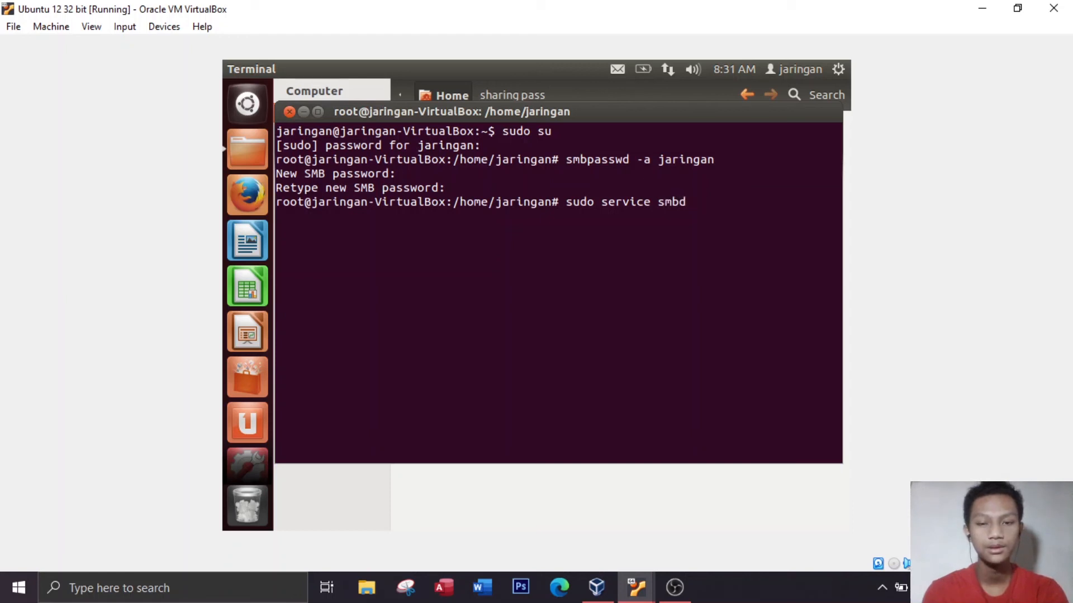
type("restart")
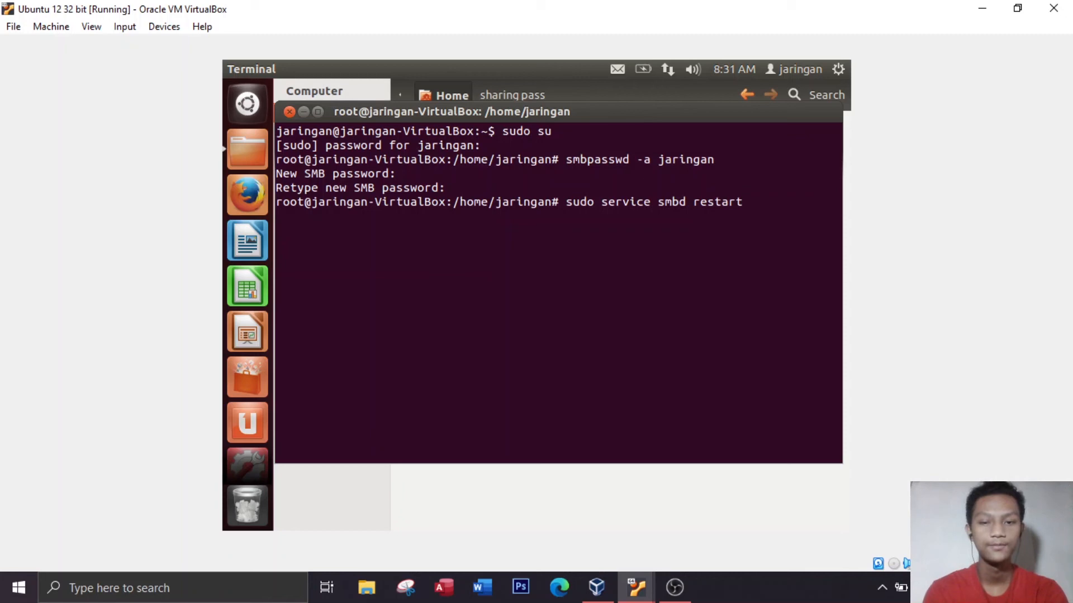
key("Return")
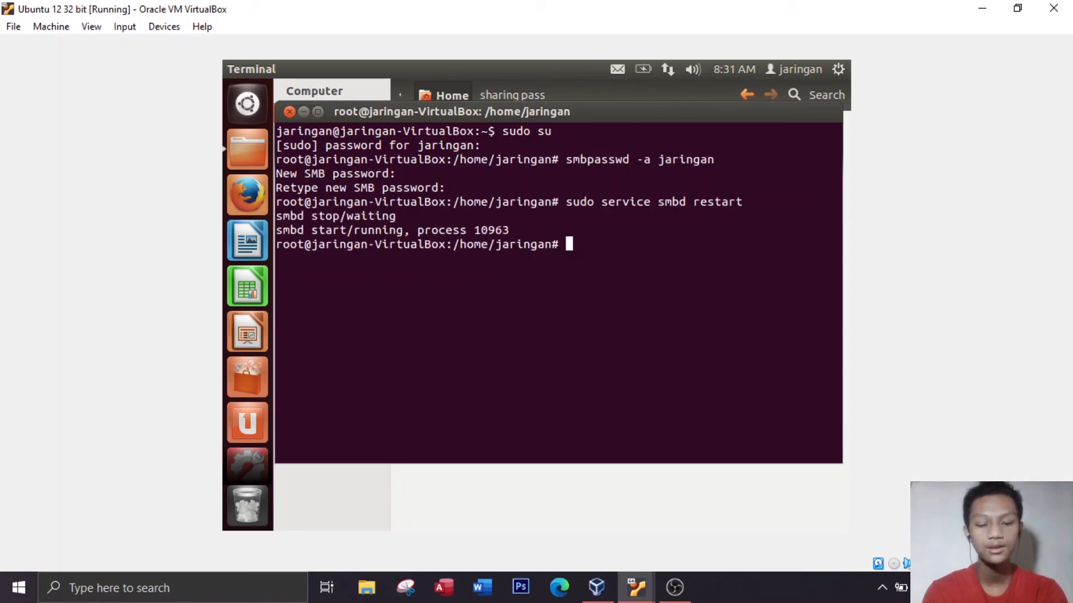
Restart the NetBIOS name service with "sudo service nmbd restart" and close the terminal
type("sudo serbid===")
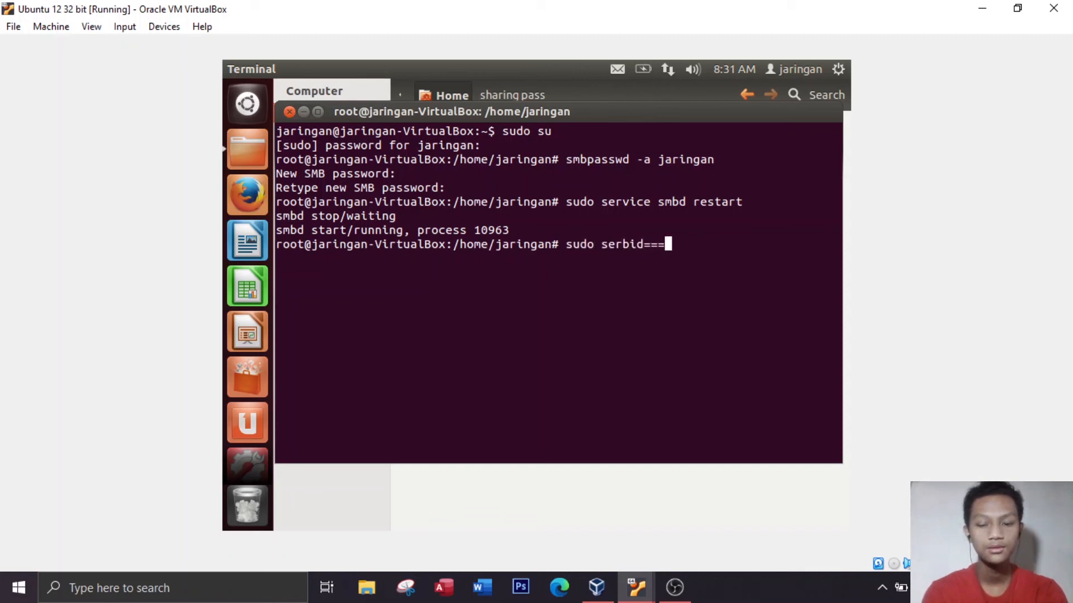
key("BackSpace")
key("BackSpace")
key("BackSpace")
key("BackSpace")
key("BackSpace")
key("BackSpace")
type("vi")
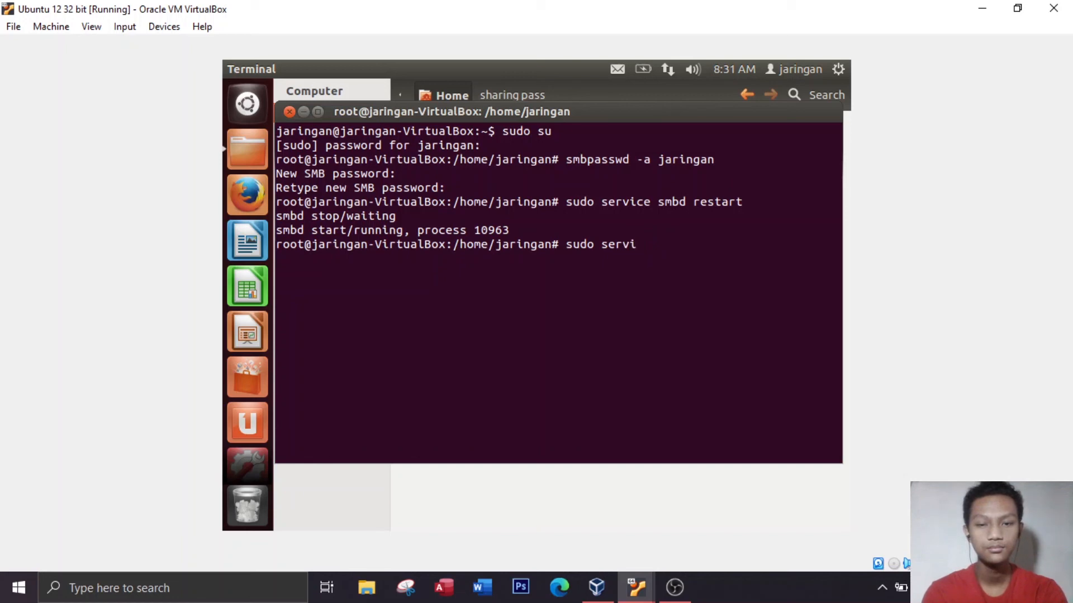
type("ce ")
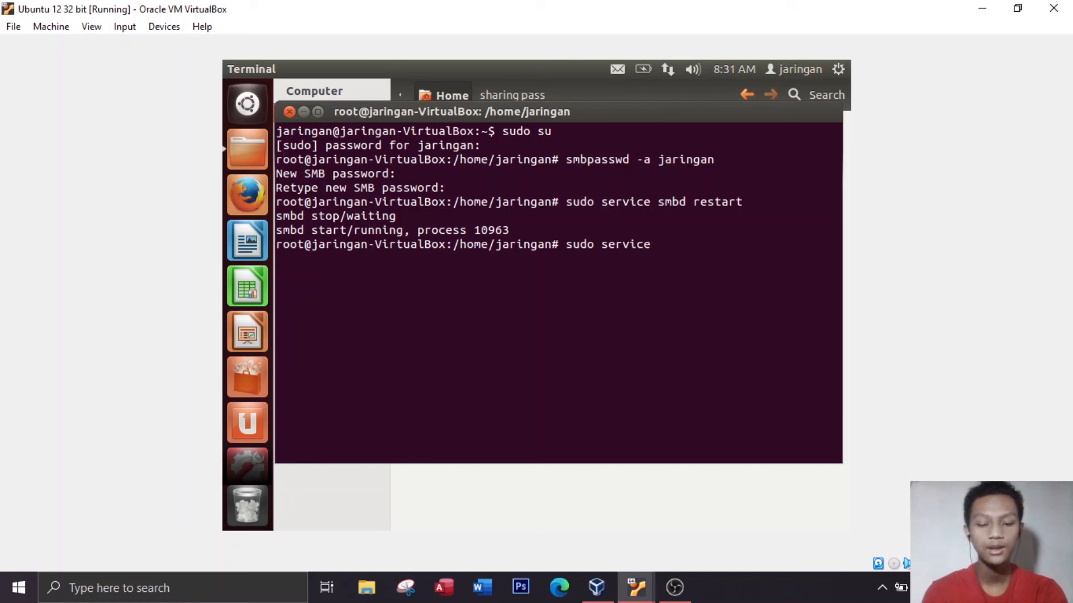
type("nmbd restart")
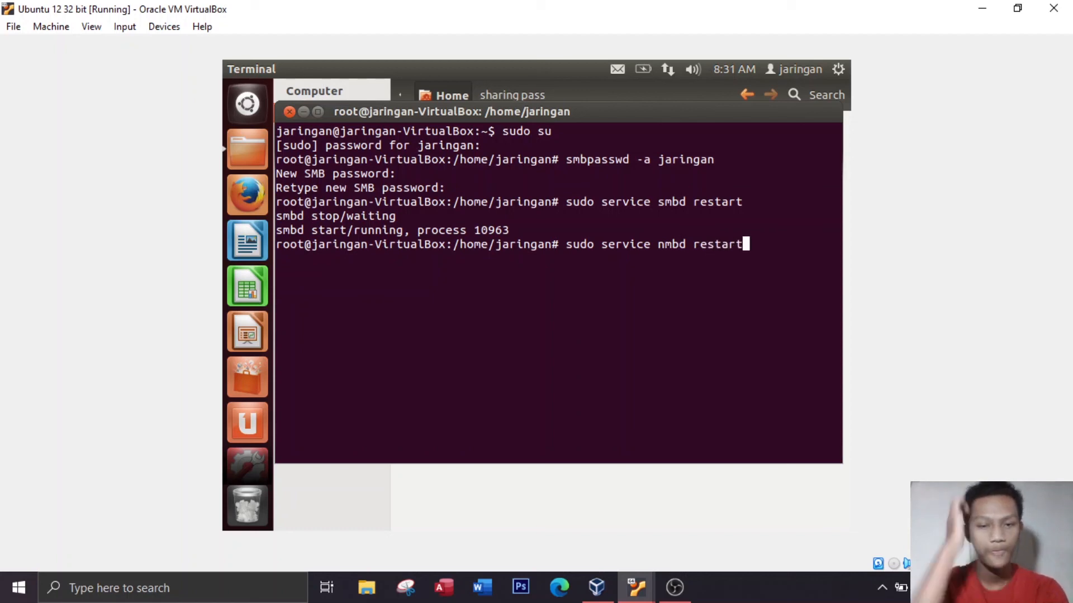
key("Return")
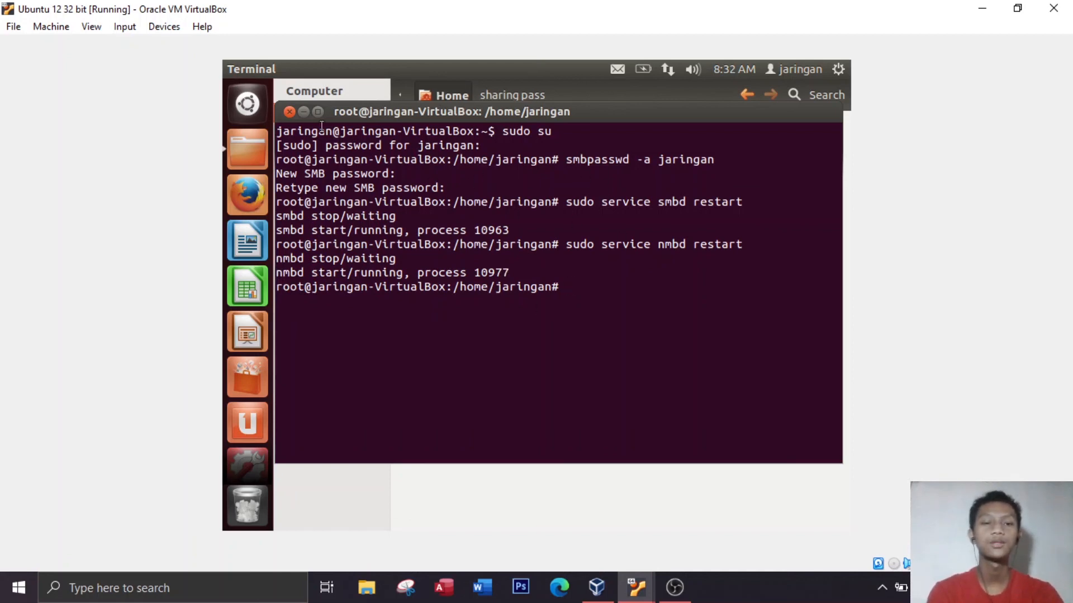
left_click(290, 112)
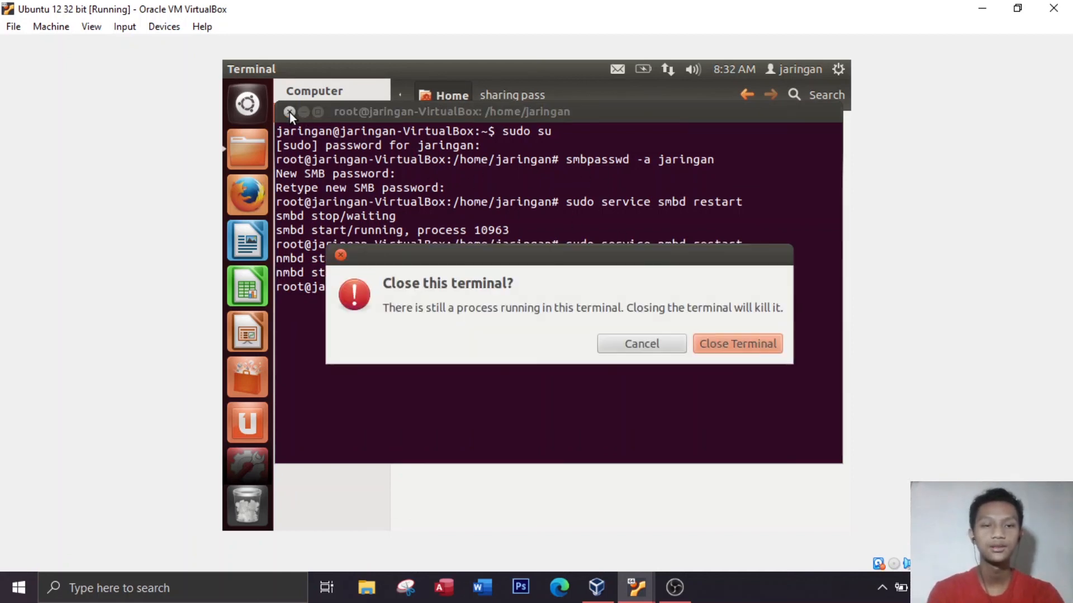
left_click(742, 343)
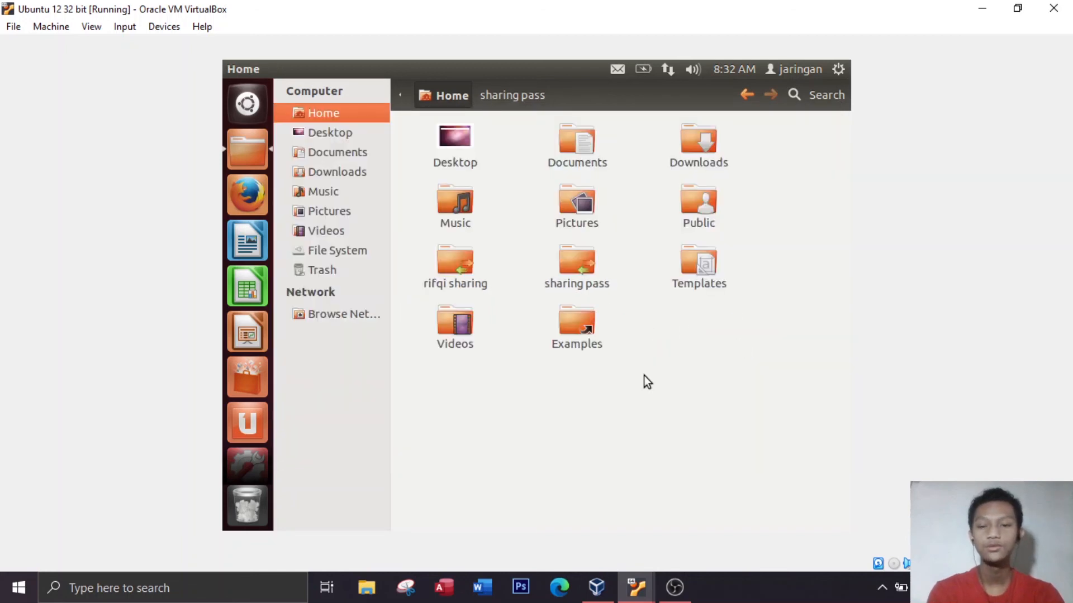
Switch to the "Ubuntu 12 32 bit Clone" virtual machine and close its window showing the Windows shares on 192.168.56.104
left_click(637, 583)
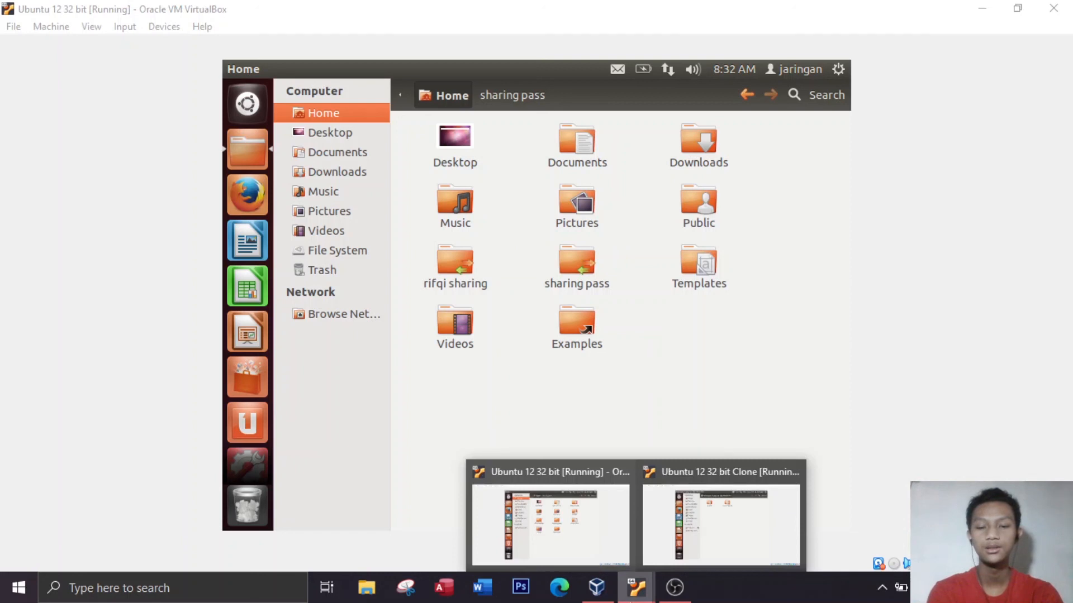
left_click(675, 547)
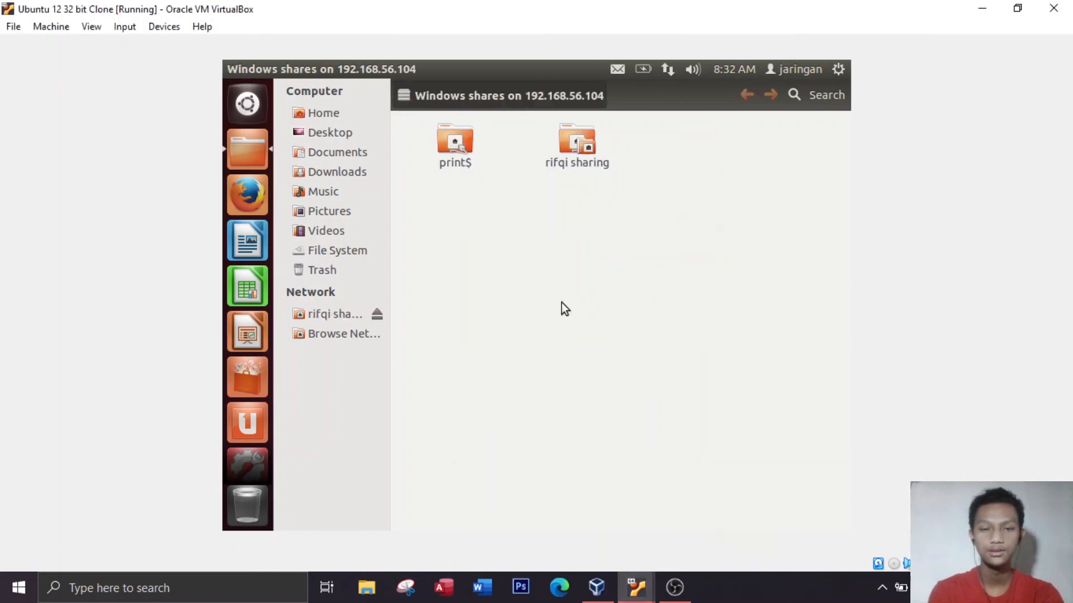
left_click(236, 73)
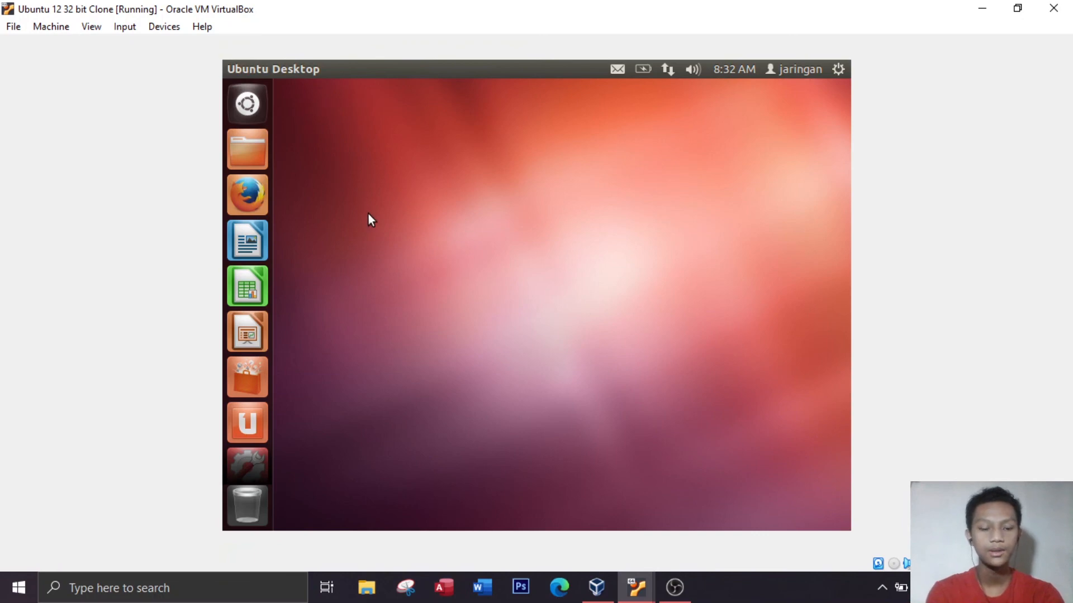
Ping 192.168.56.104 from a new terminal to check the connection, and close the terminal
left_click(247, 104)
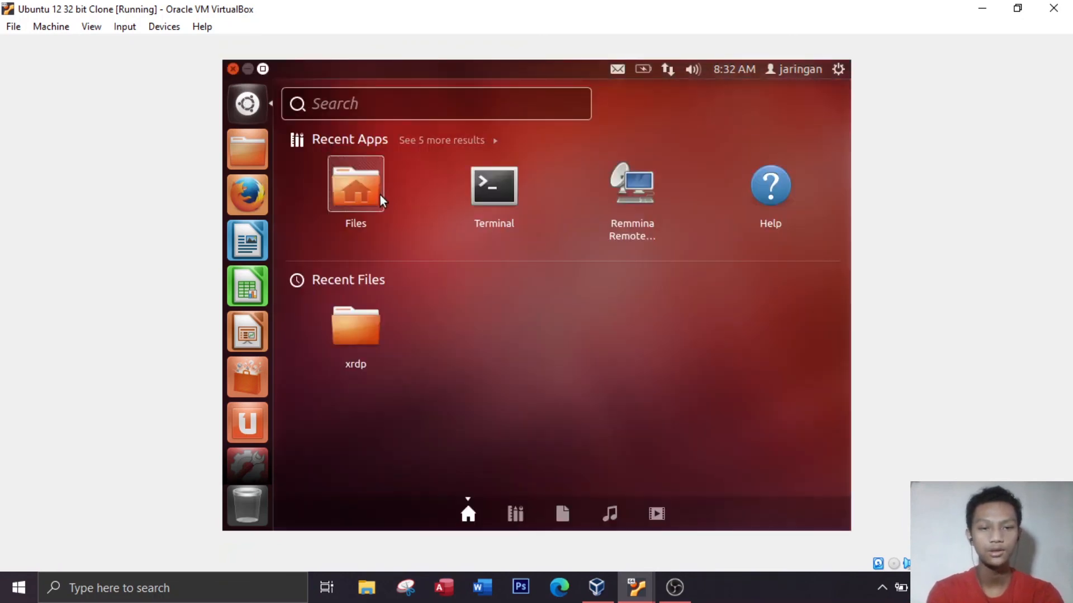
left_click(498, 186)
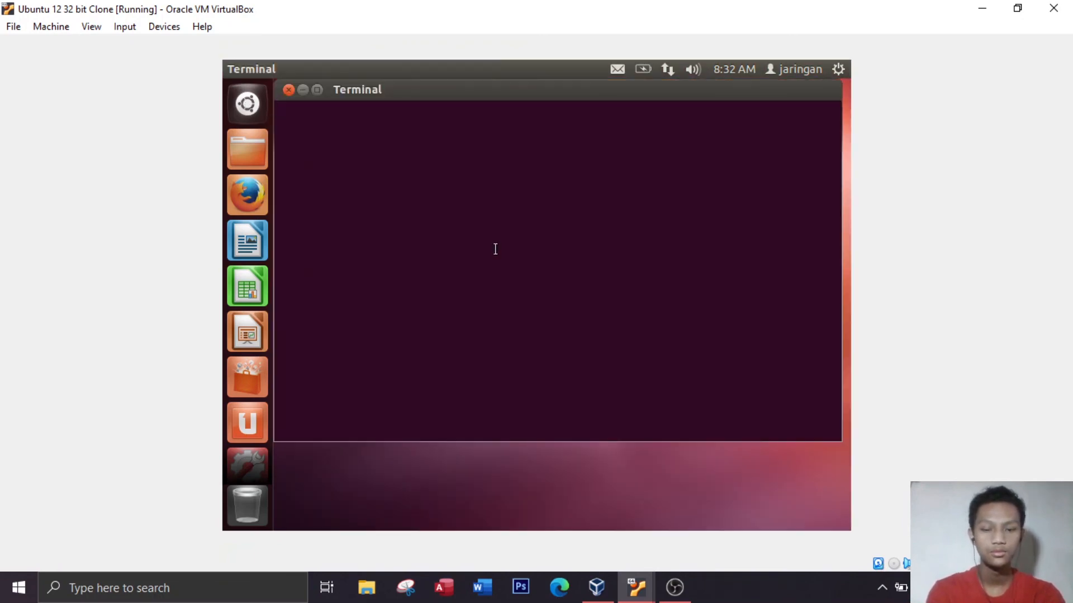
type("ping 1")
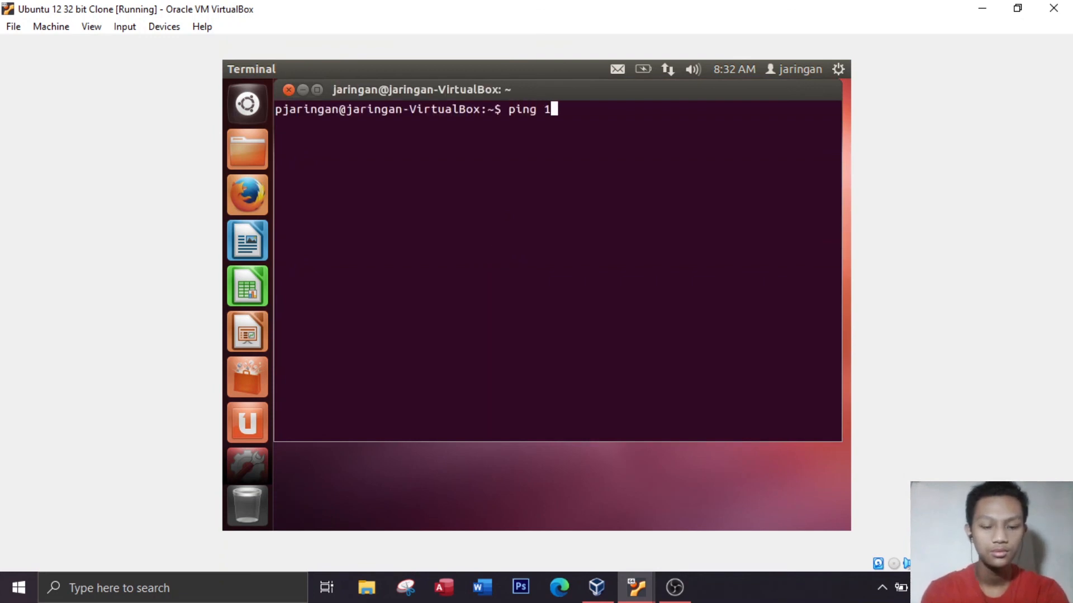
type("92.168.56.")
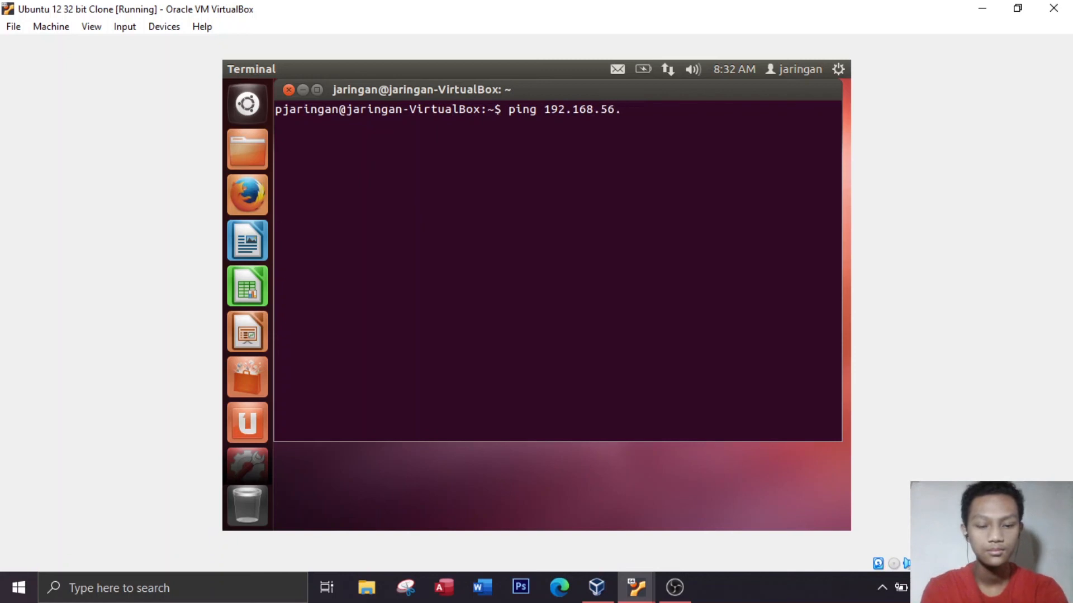
type("104")
key("Return")
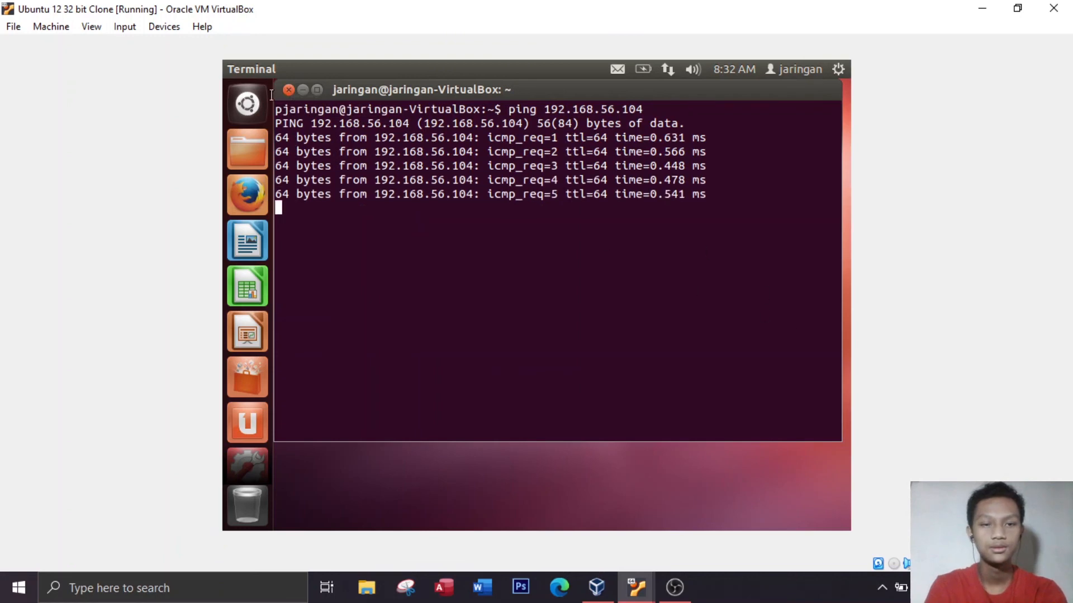
left_click(289, 90)
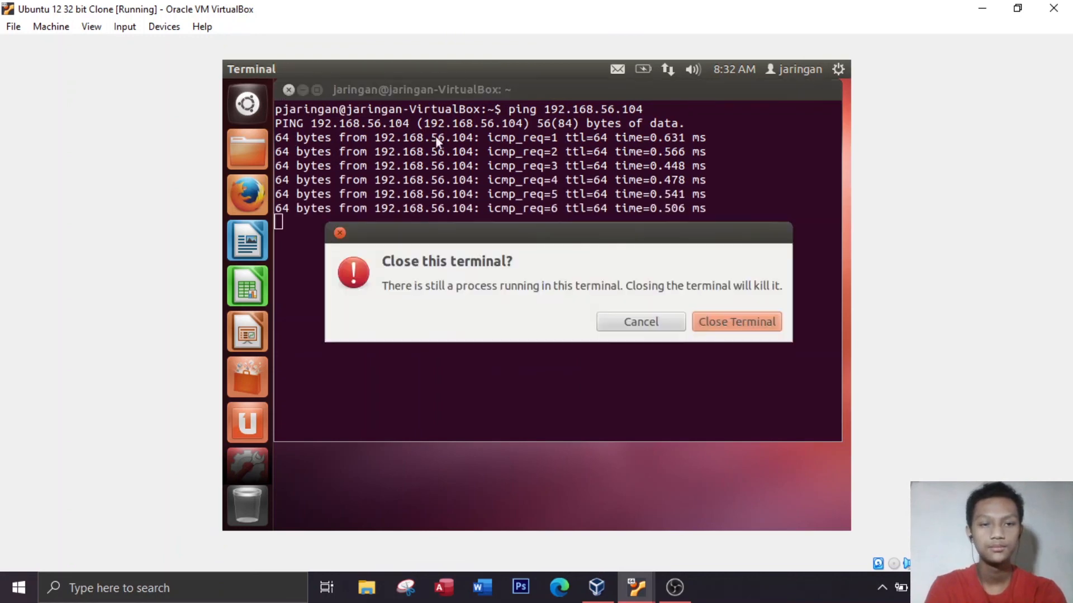
left_click(740, 319)
Try to browse the shares at \\192.168.56.104 and close the resulting file window
left_click(263, 109)
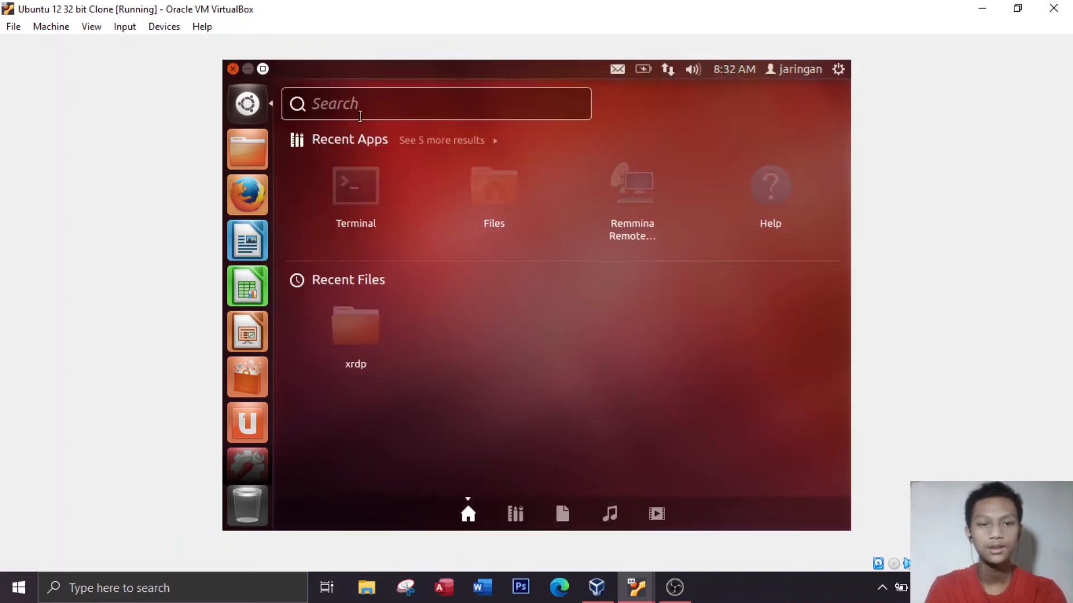
type("\\\\")
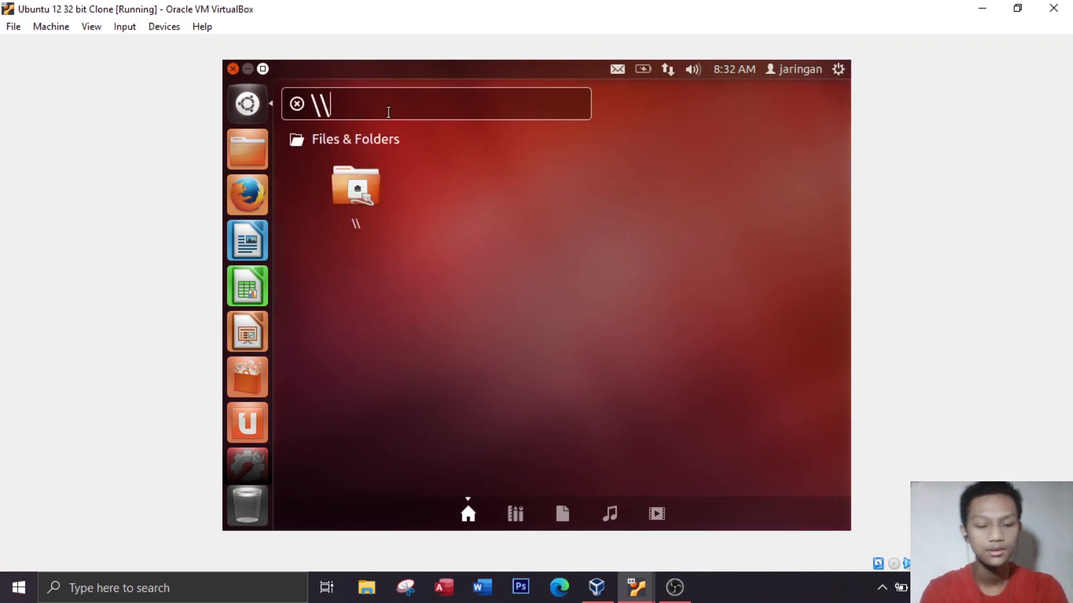
type("192.168")
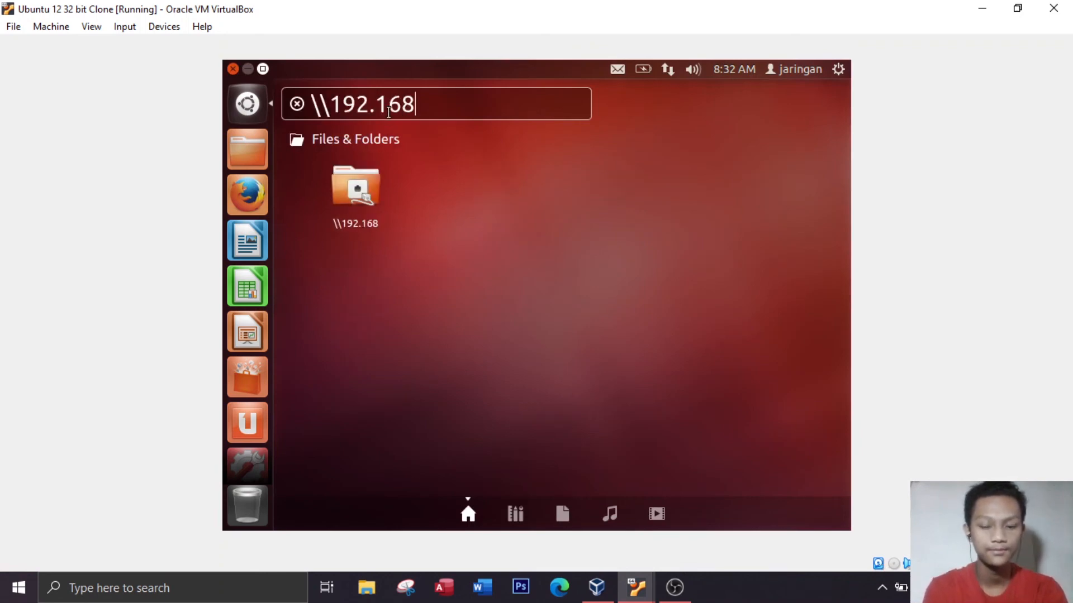
type(".56.104")
key("Return")
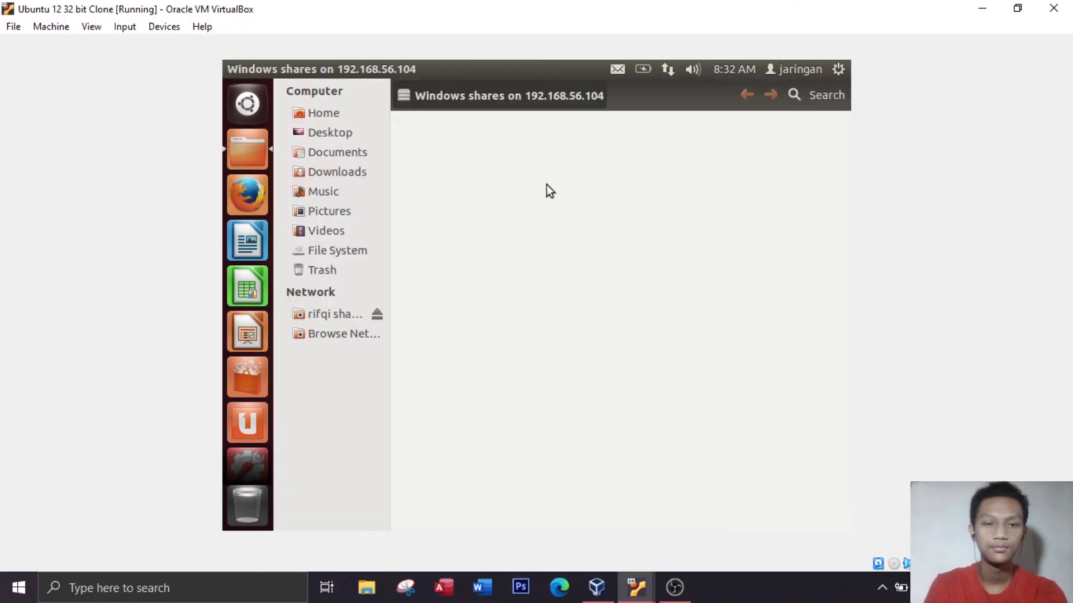
left_click(227, 74)
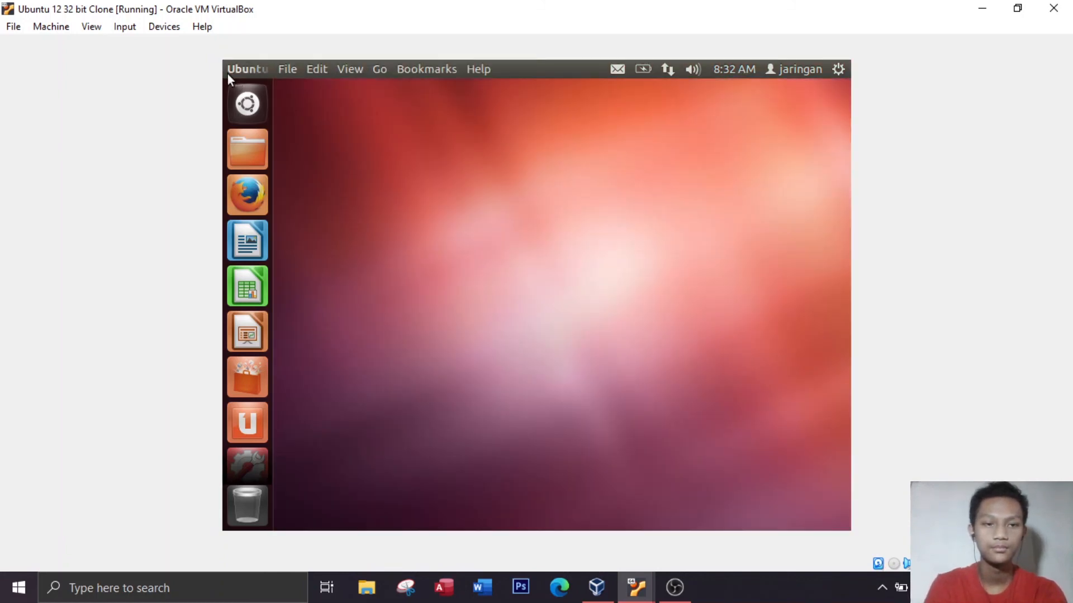
Open the network location \\192.168.56.104 to list its shared folders
left_click(247, 103)
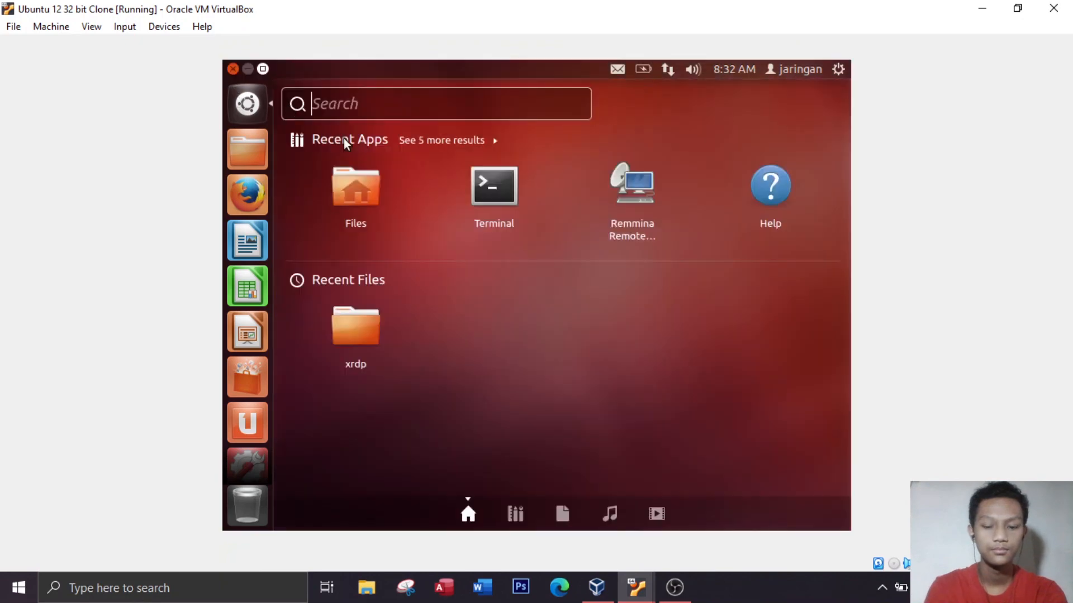
type("]")
key("BackSpace")
type("\\\\")
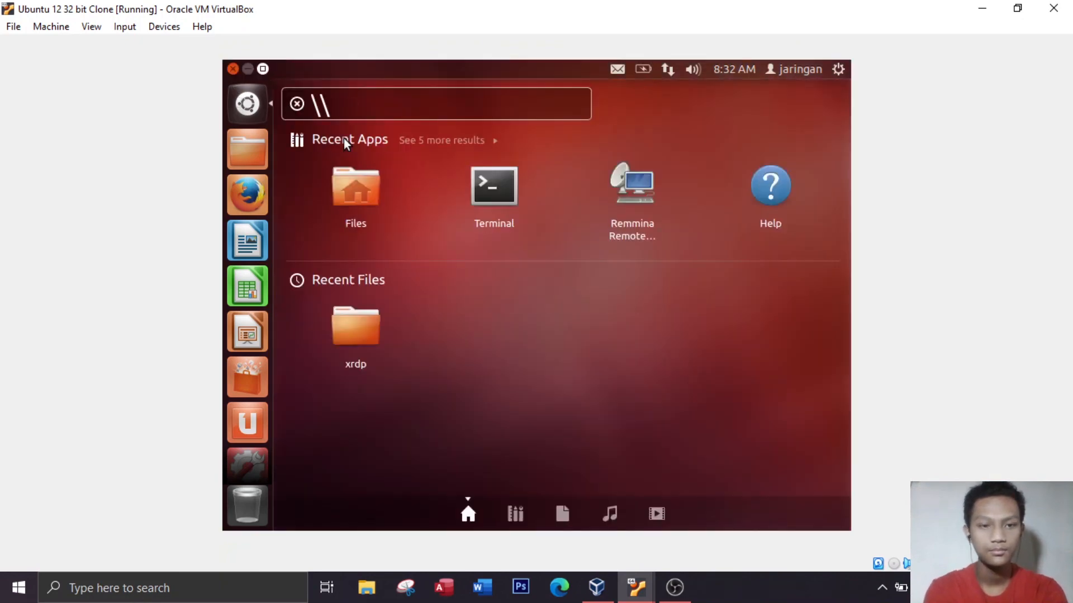
type("192.168")
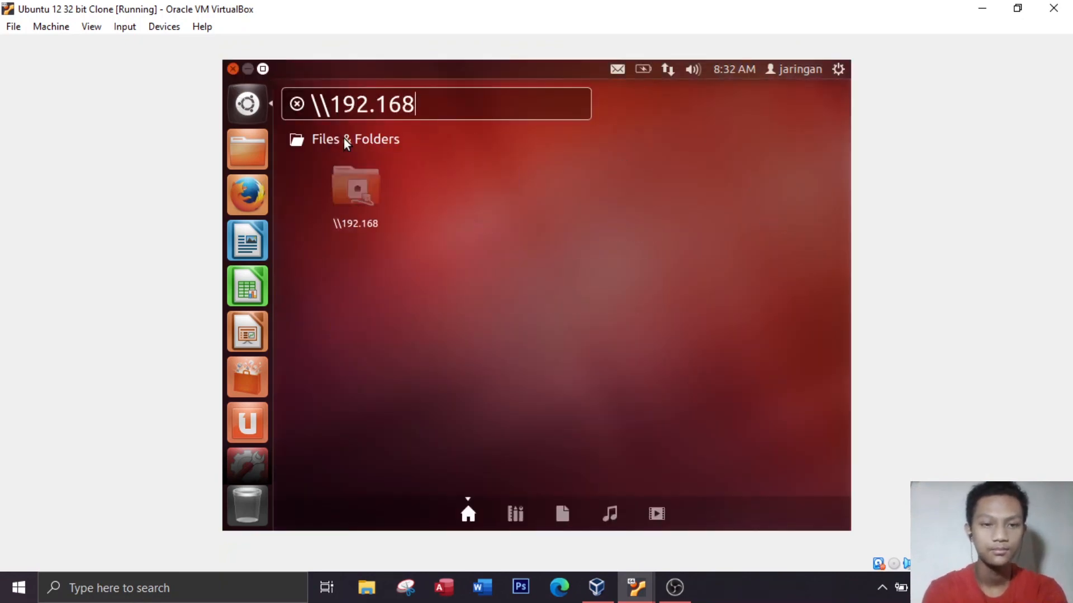
type(".56.104")
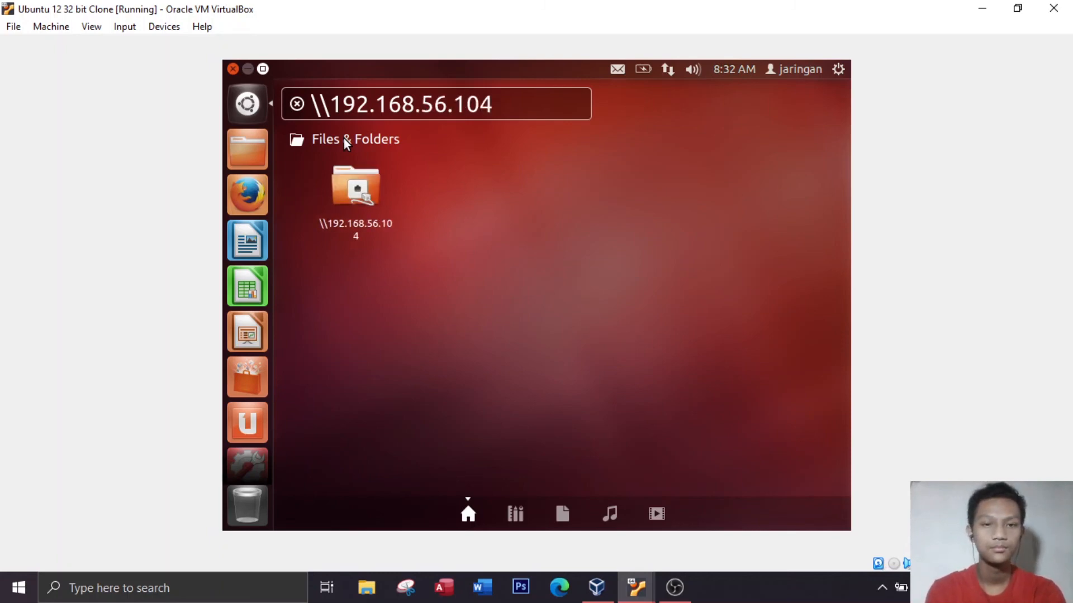
key("Return")
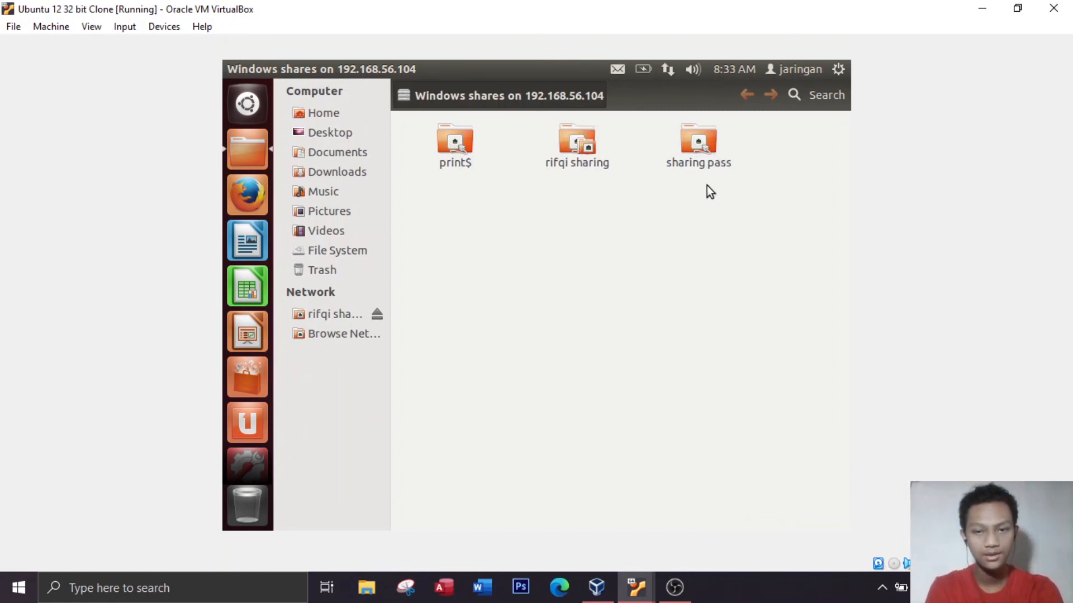
Connect to the "sharing pass" share as jaringan by entering the account password, with the password remembered until logout
double_click(693, 143)
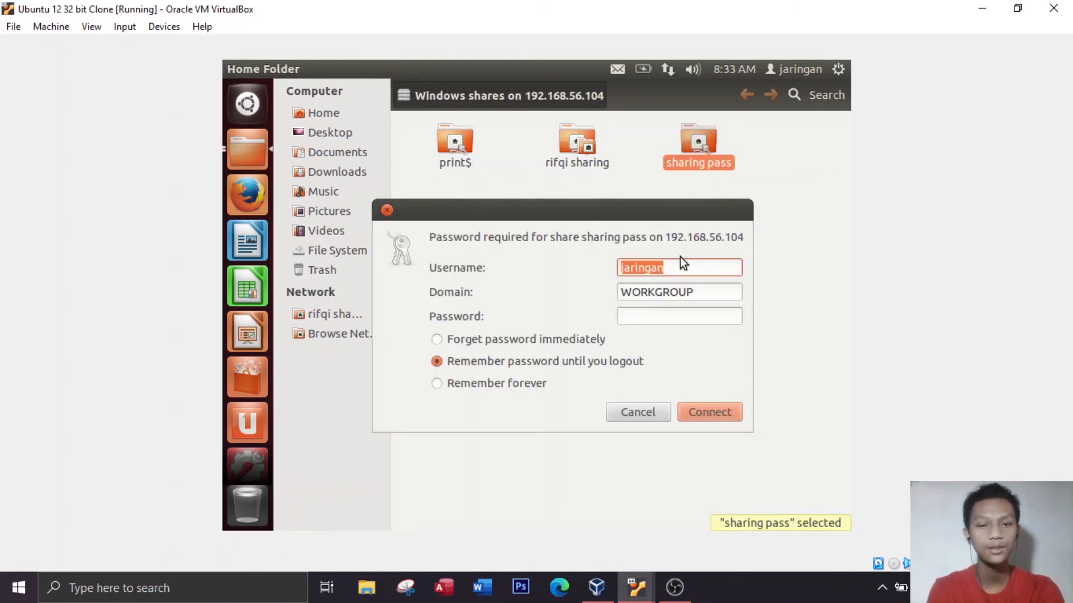
left_click(679, 267)
left_click(627, 315)
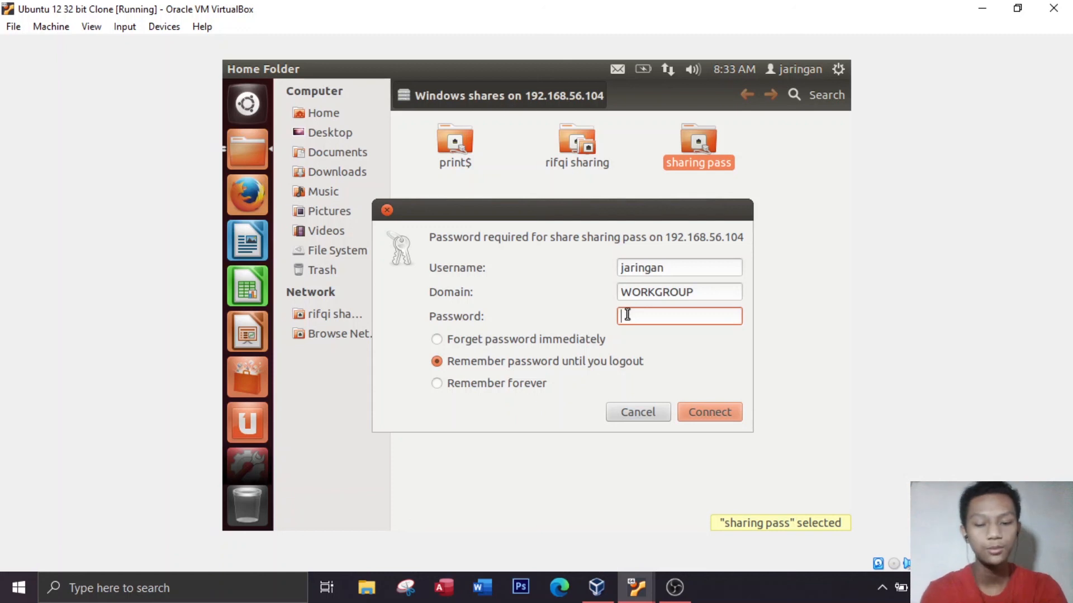
type("••••••")
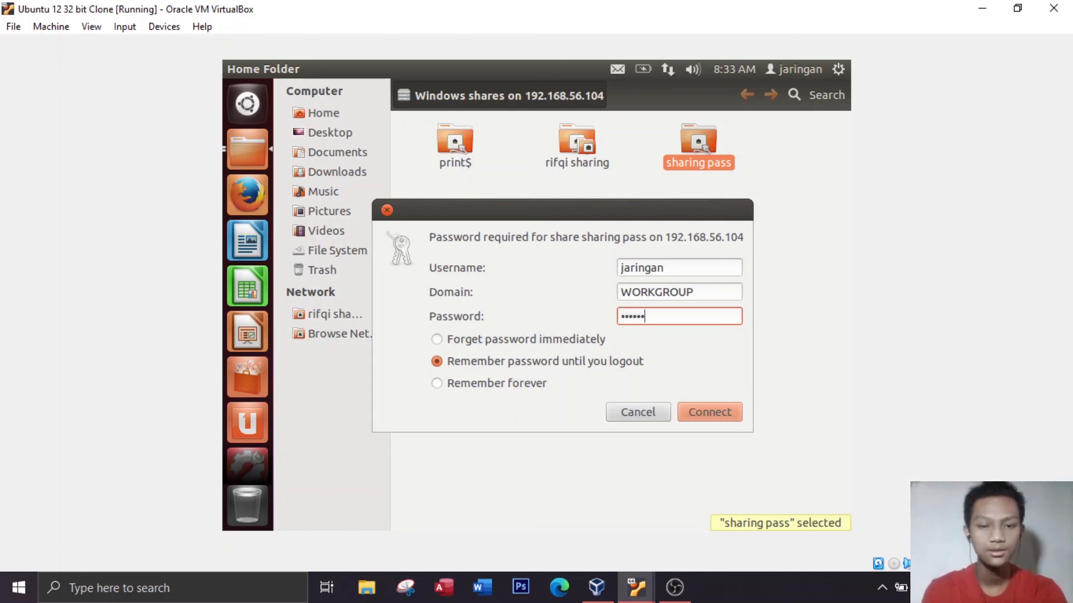
left_click(474, 343)
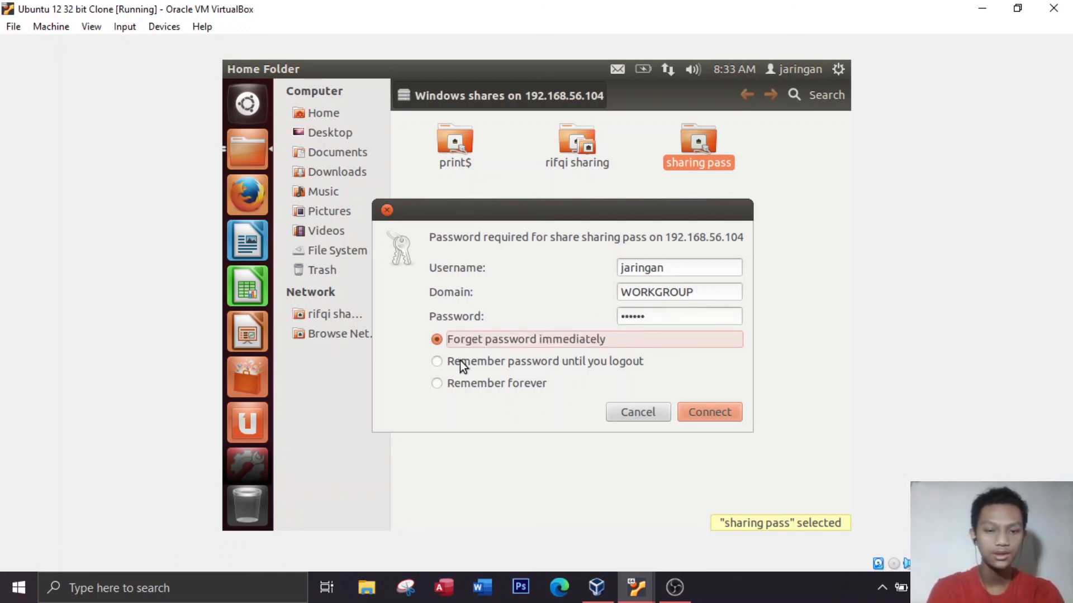
left_click(456, 381)
left_click(461, 342)
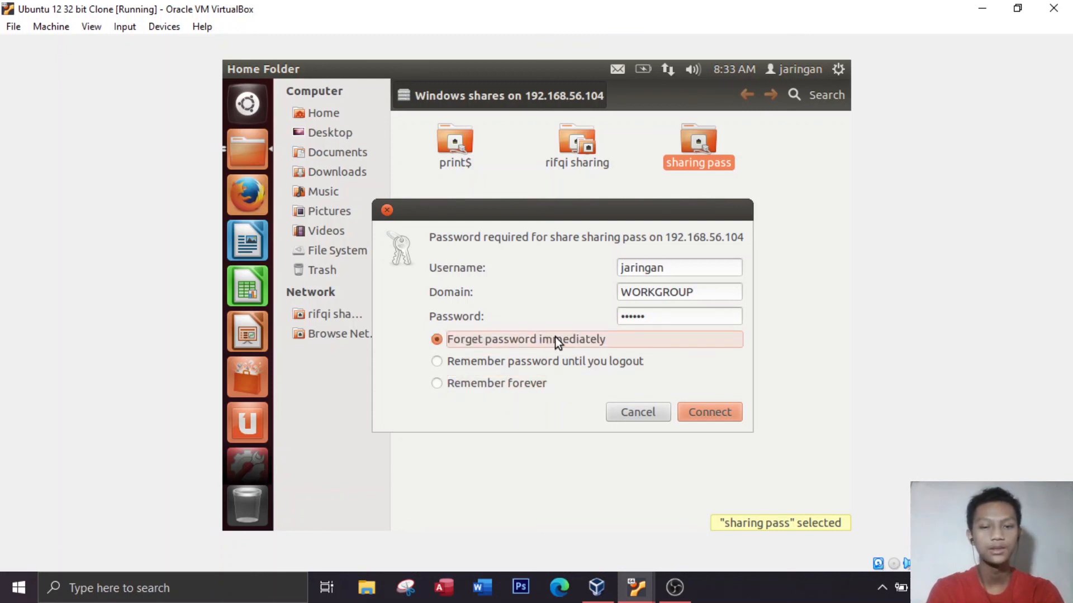
left_click(462, 367)
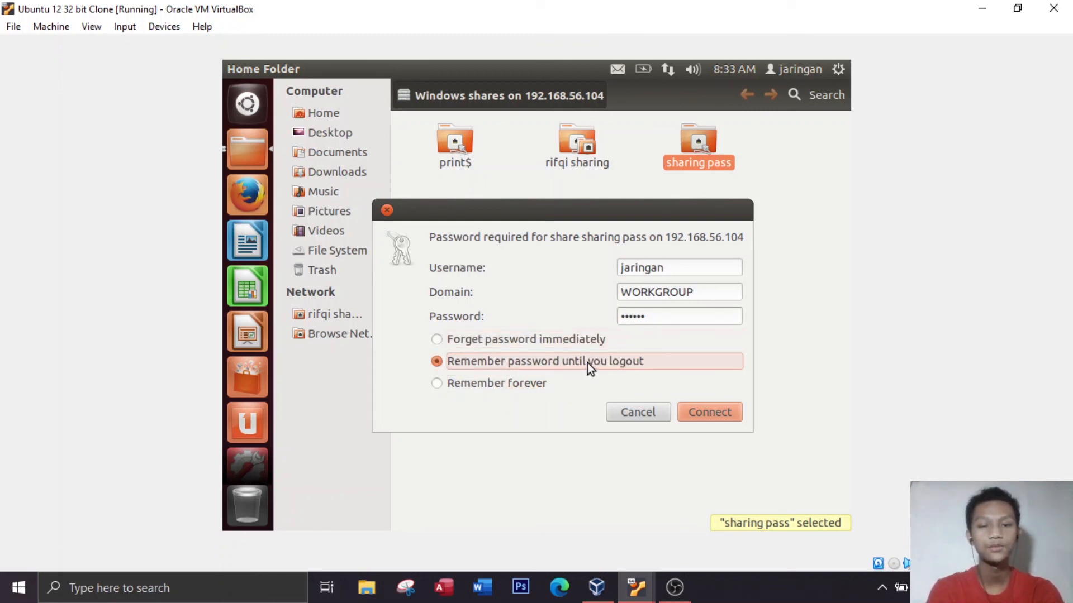
left_click(523, 383)
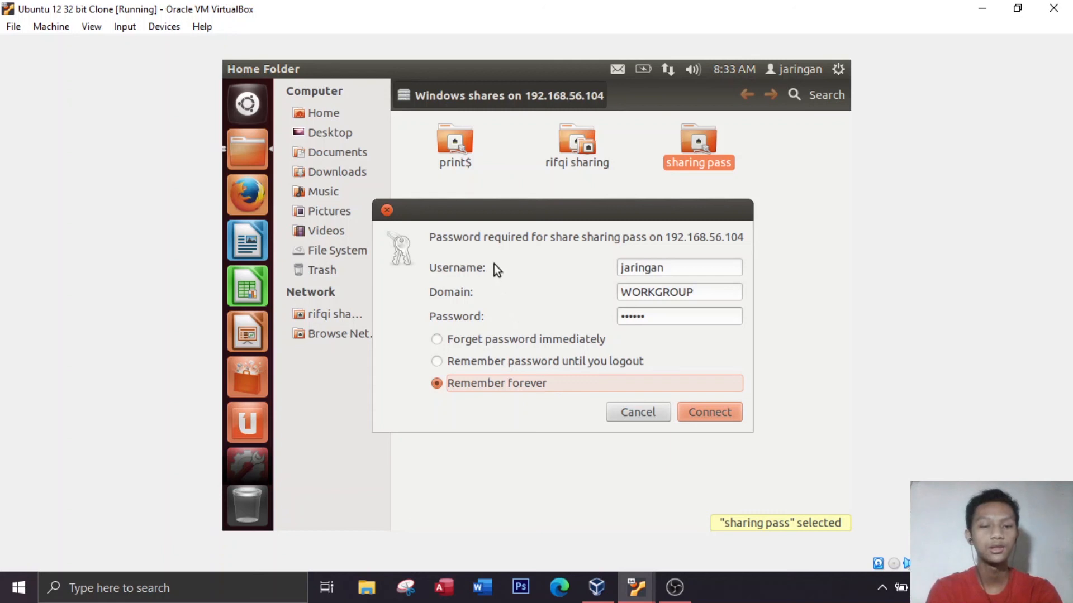
left_click(453, 365)
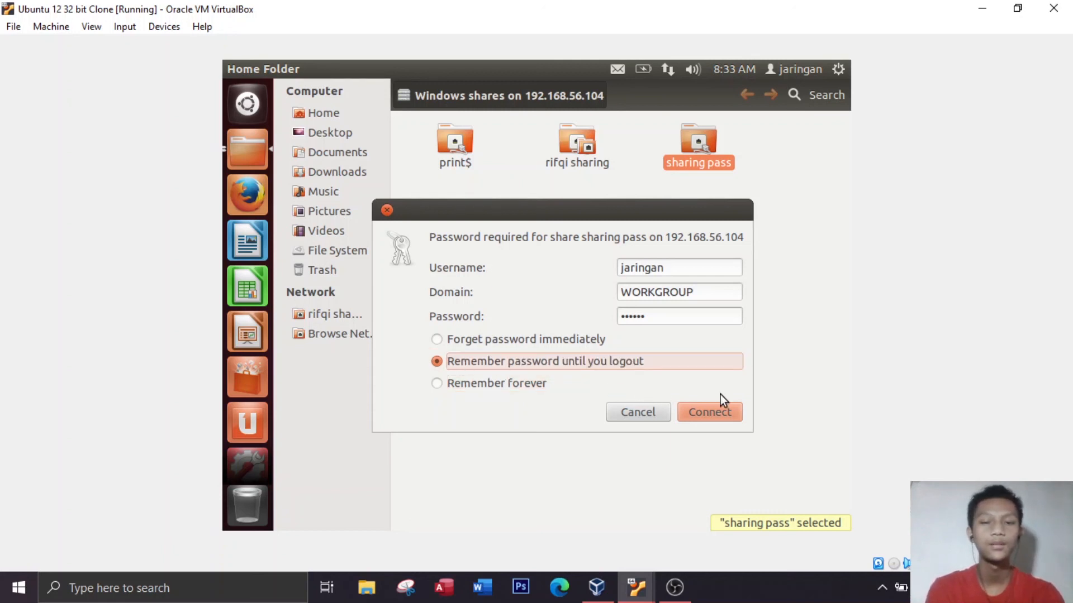
left_click(715, 420)
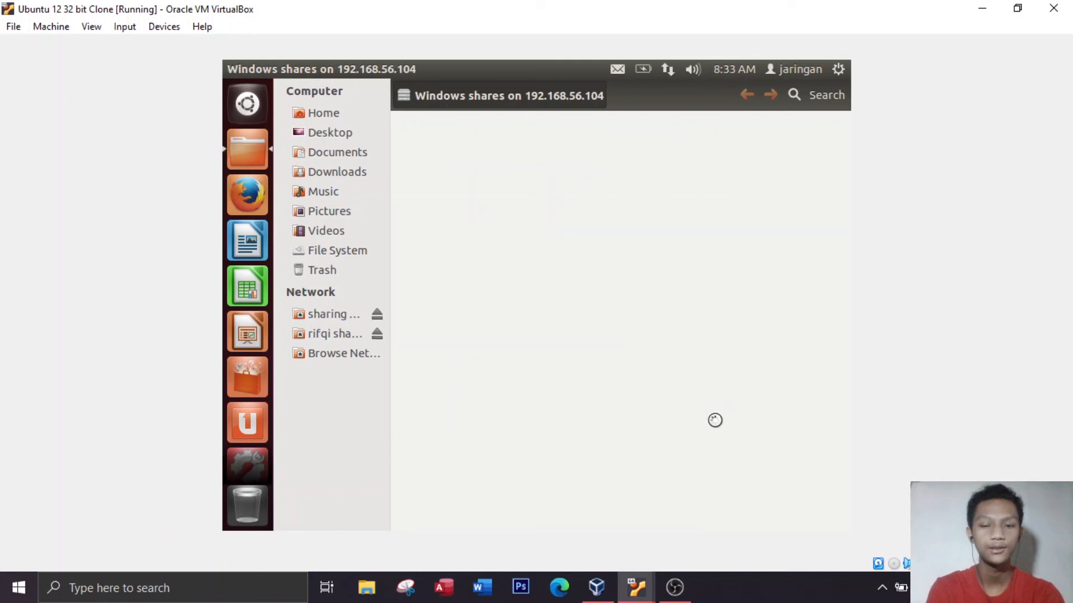
Select the "pass" file inside the "sharing pass" share and return to the list of shares on 192.168.56.104
left_click(461, 152)
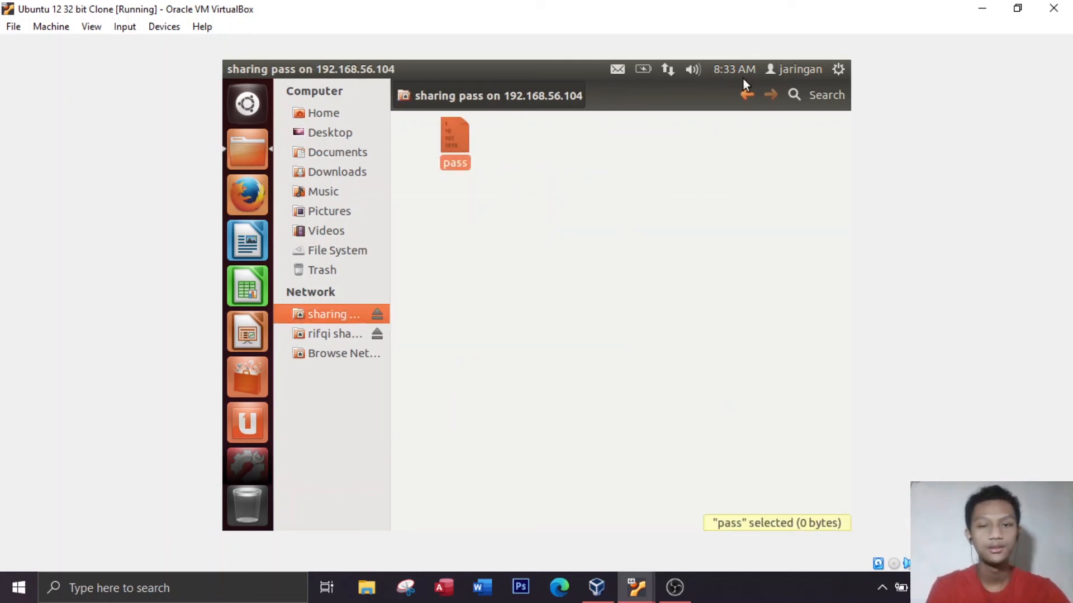
left_click(741, 95)
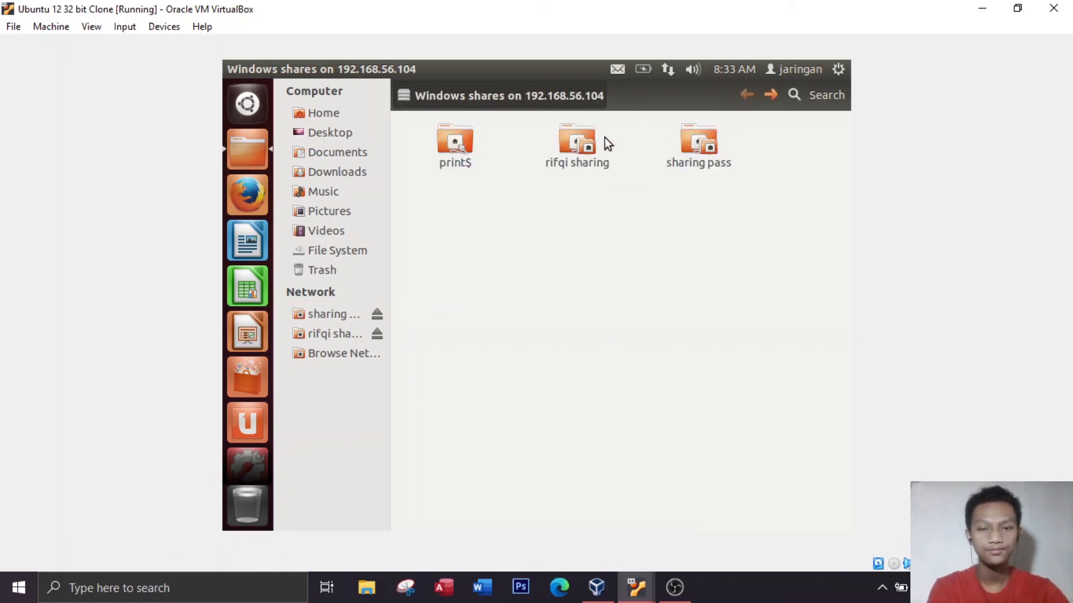